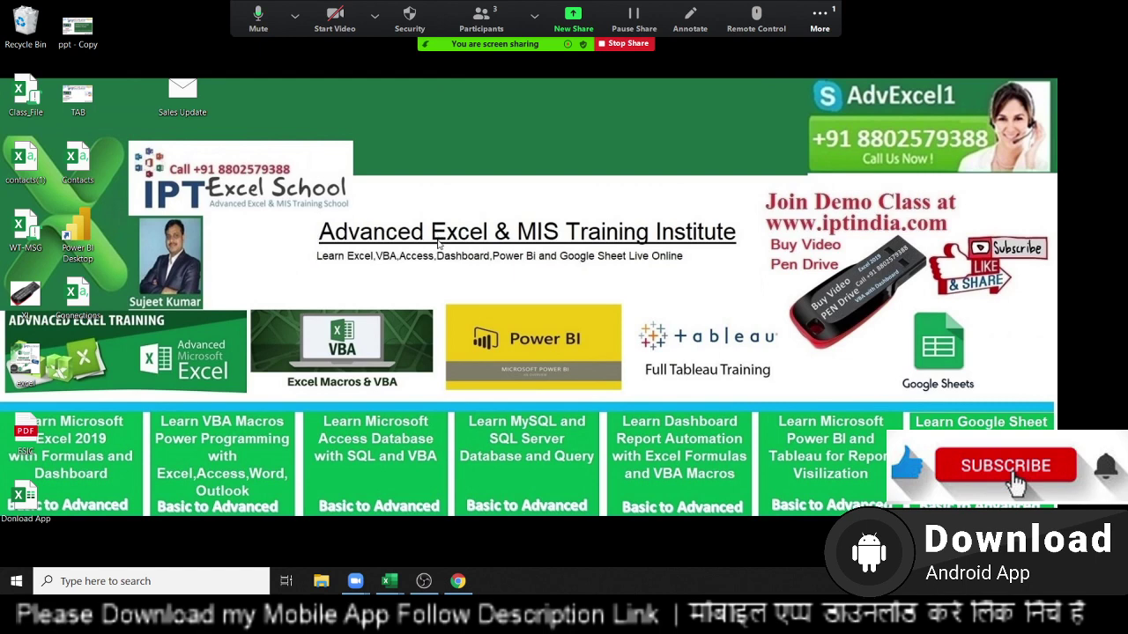
Step: Bring the DataC workbook to the front and view Sheet1 through Sheet6 in turn
click(391, 581)
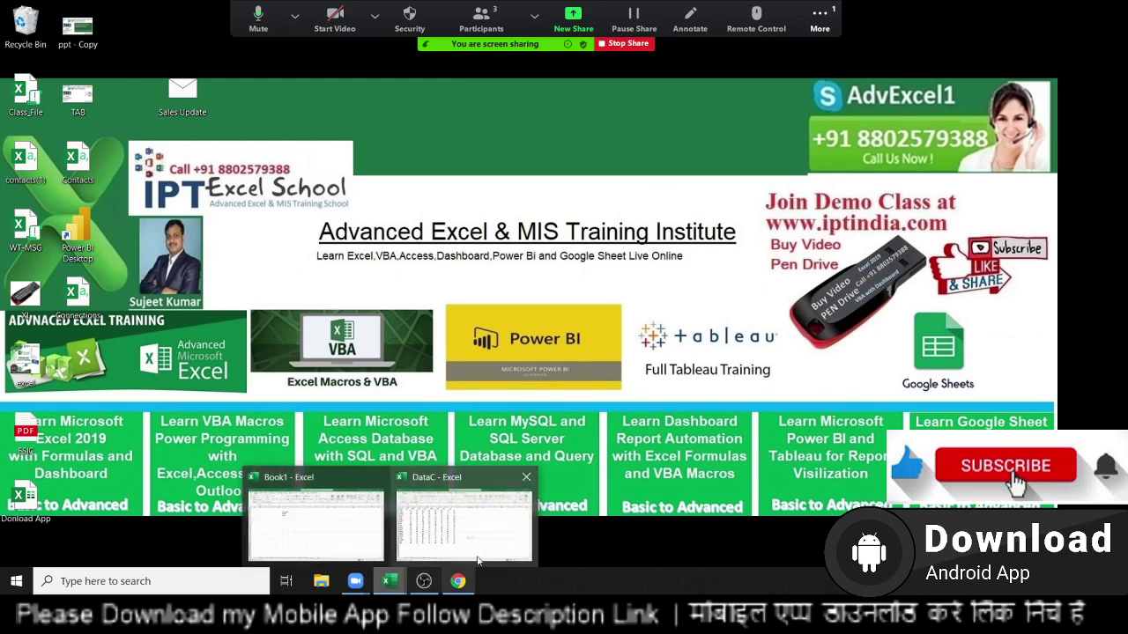
click(313, 515)
click(82, 541)
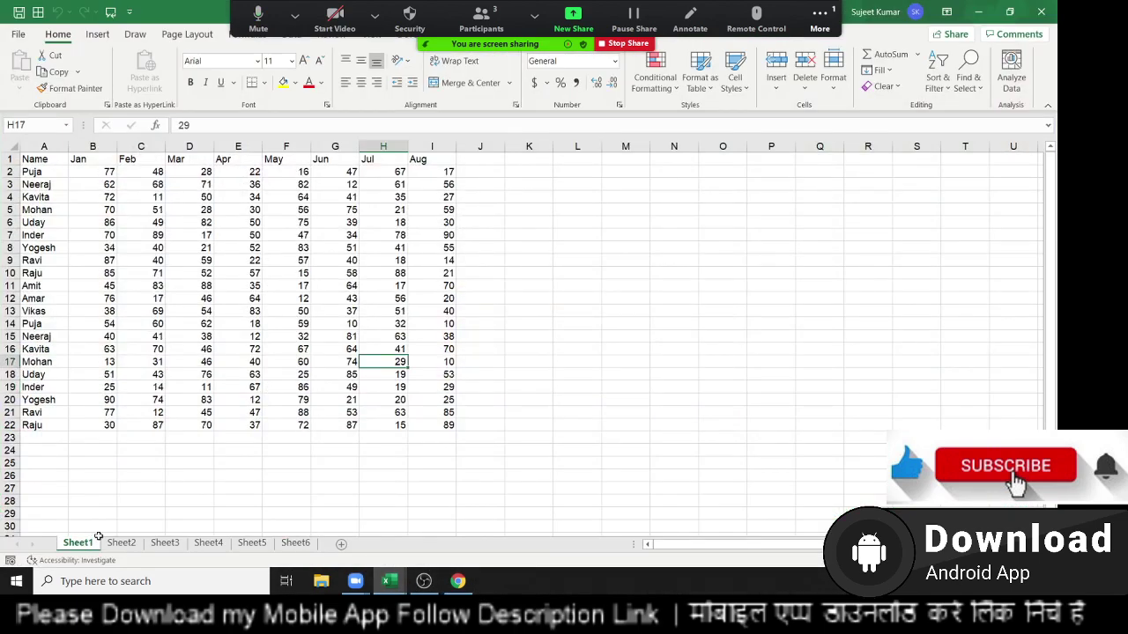
click(117, 545)
click(163, 545)
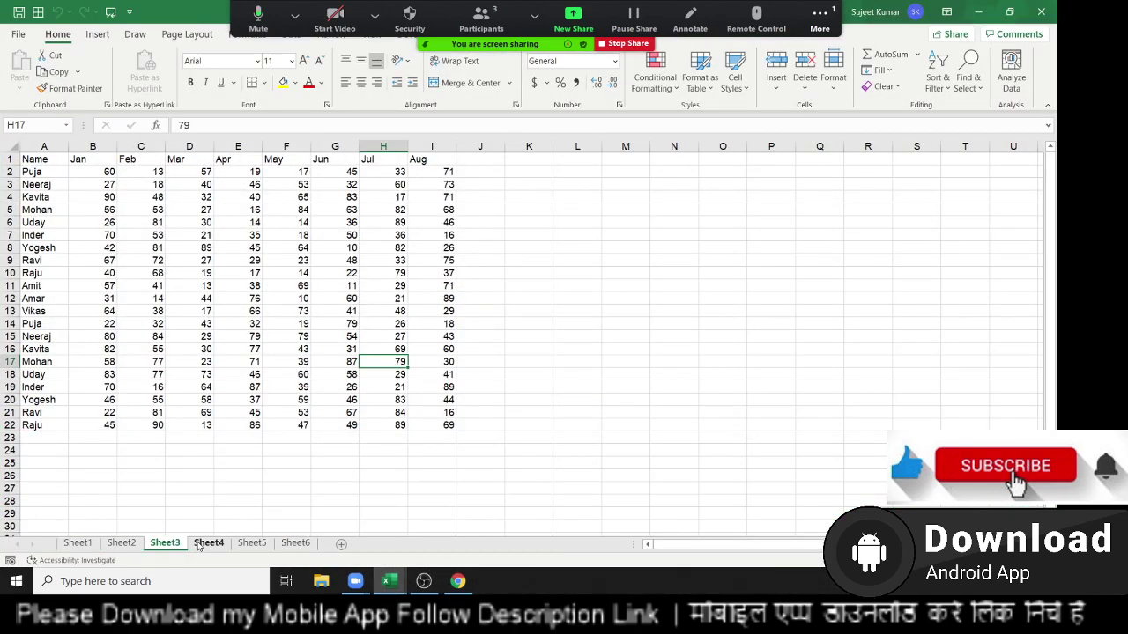
click(208, 545)
click(251, 544)
click(285, 545)
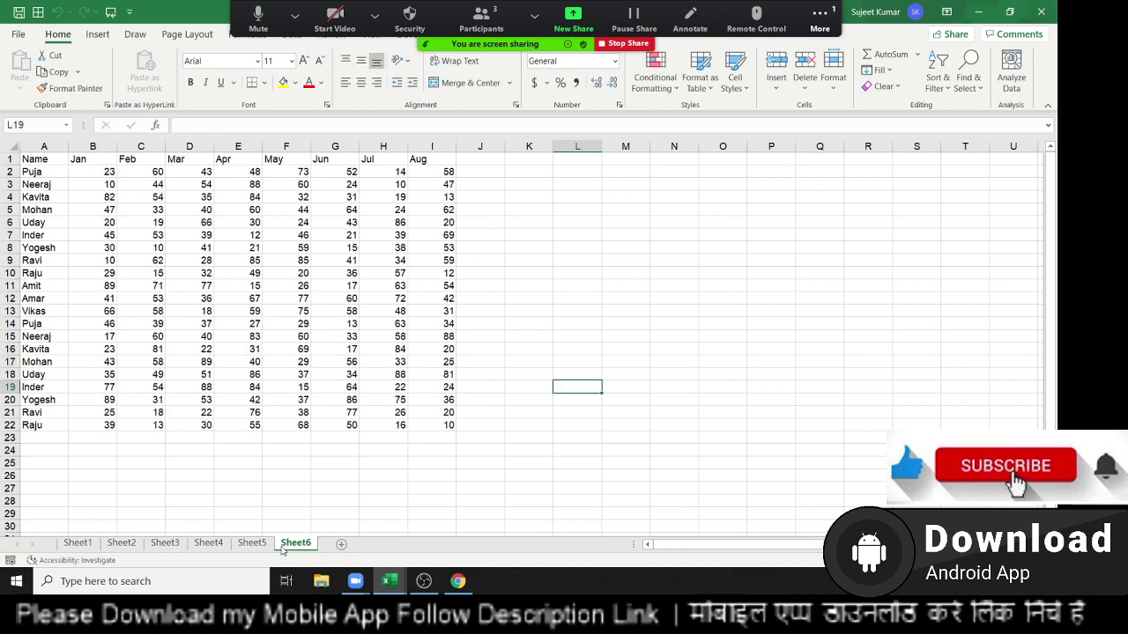
Step: Step back through the monthly sheets from Sheet5 to Sheet1
click(251, 544)
click(197, 546)
click(165, 545)
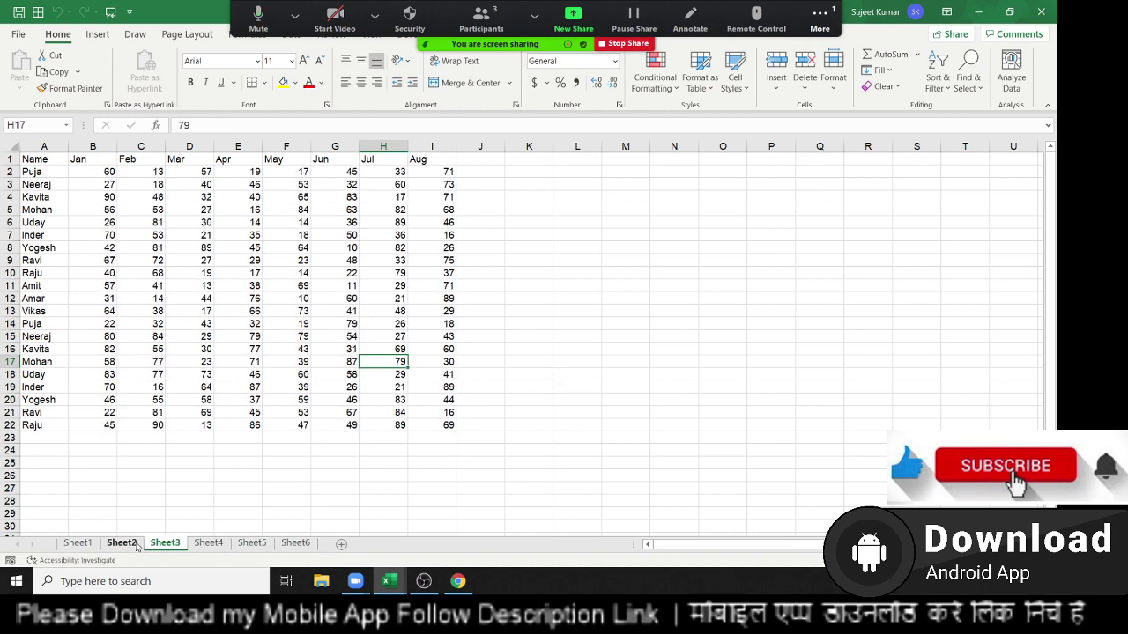
click(122, 545)
click(76, 545)
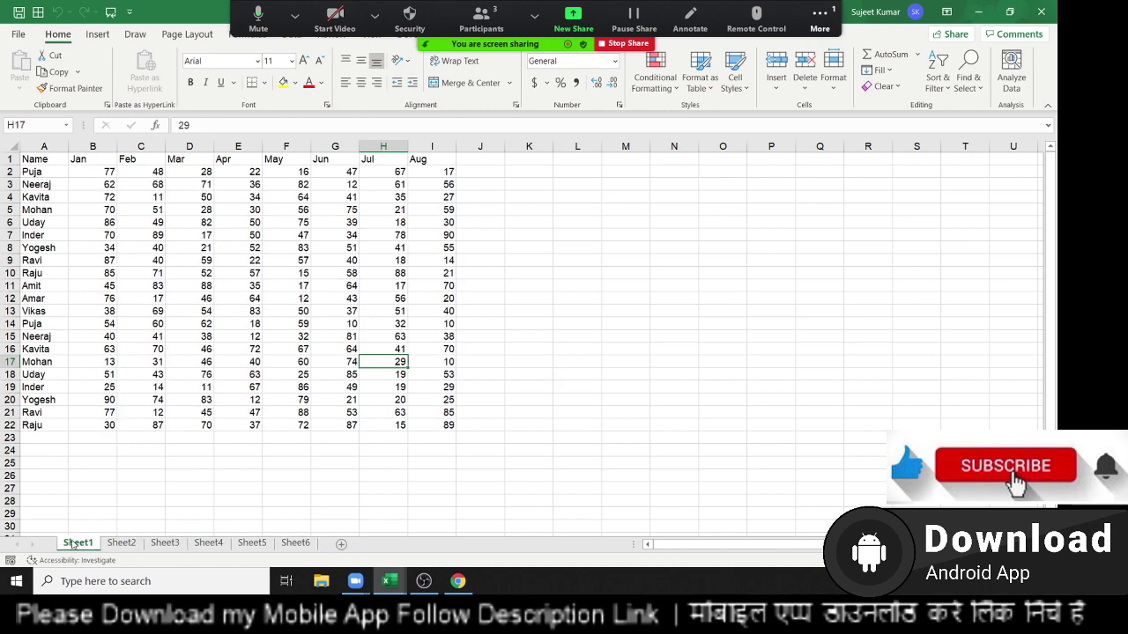
Step: Admit the waiting meeting participant, select cell H7, then close the DataC workbook window
click(632, 339)
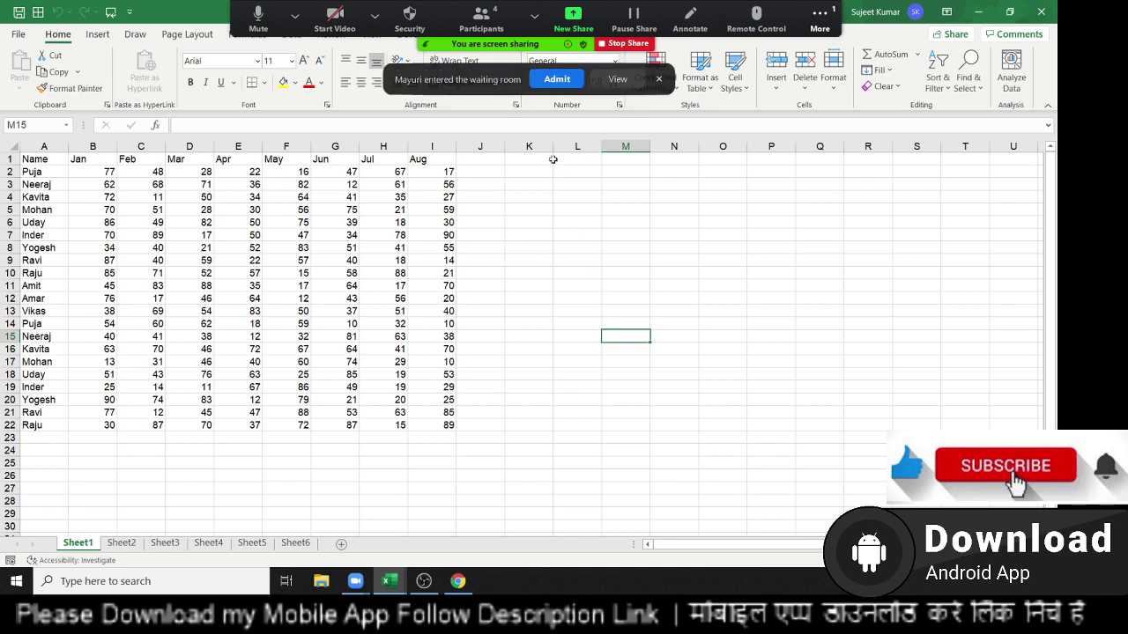
click(559, 84)
click(392, 235)
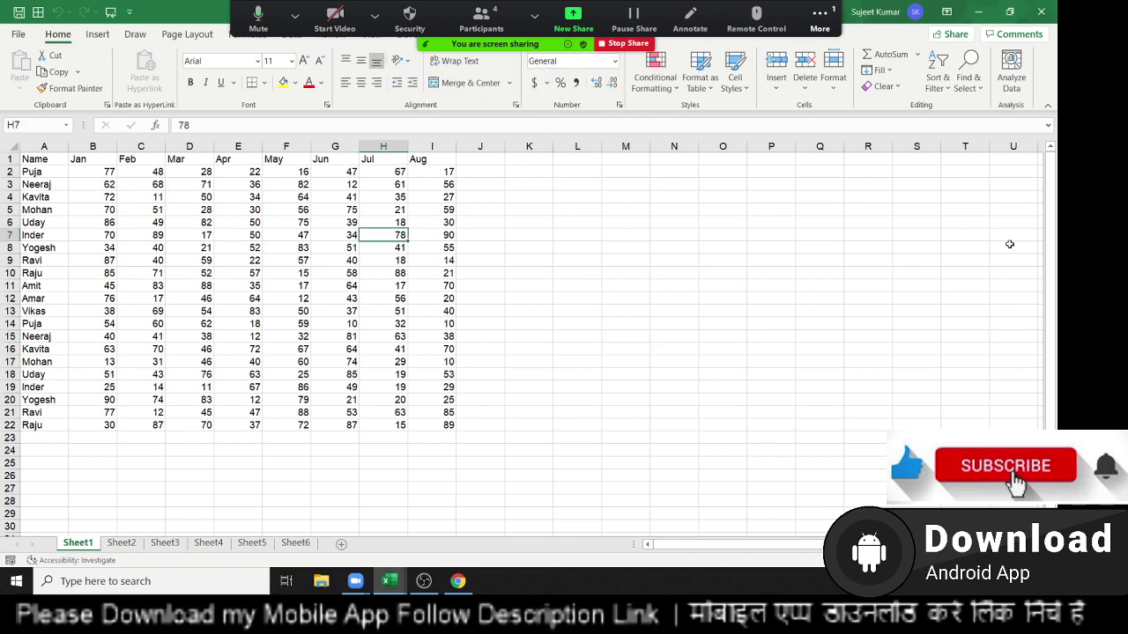
click(1046, 12)
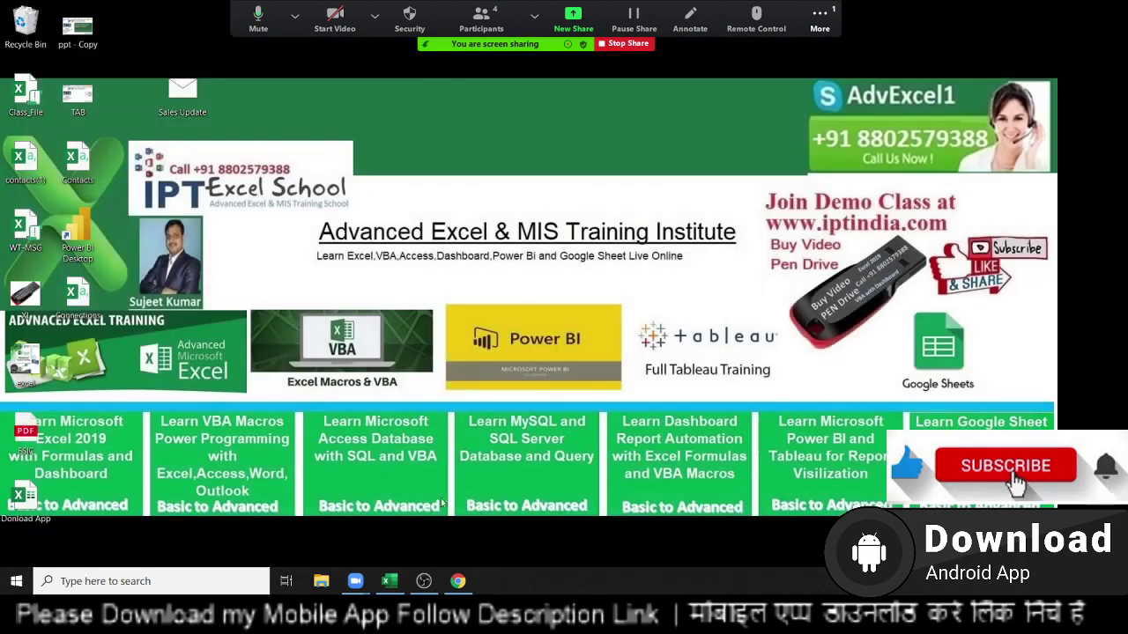
Step: Reopen Excel, open the DataS sales dashboard workbook, then close it
click(389, 581)
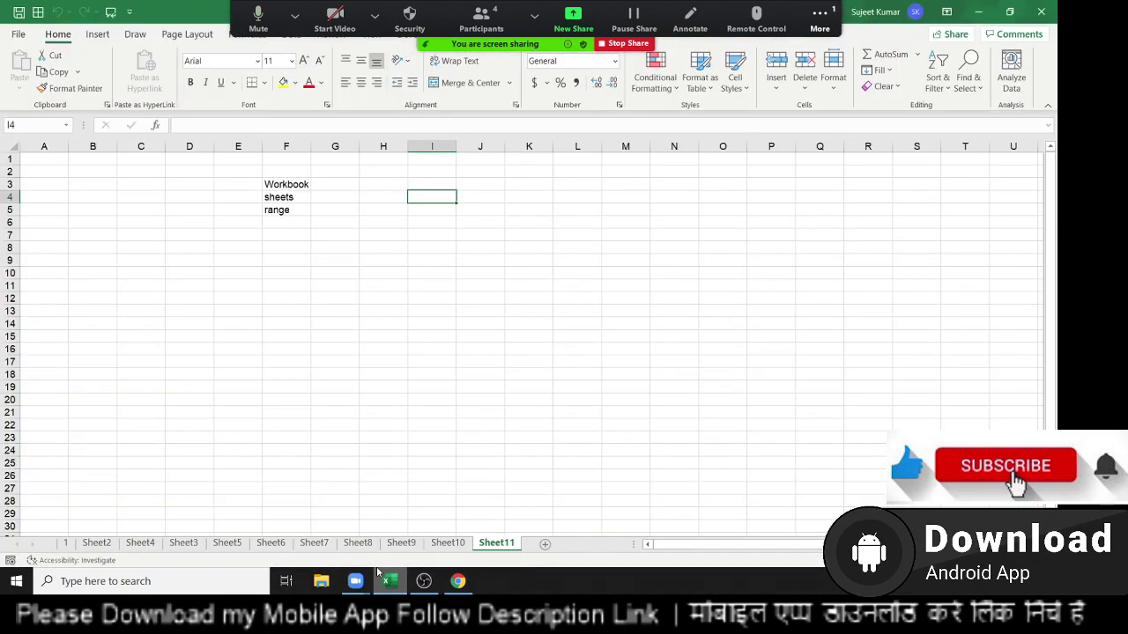
click(19, 34)
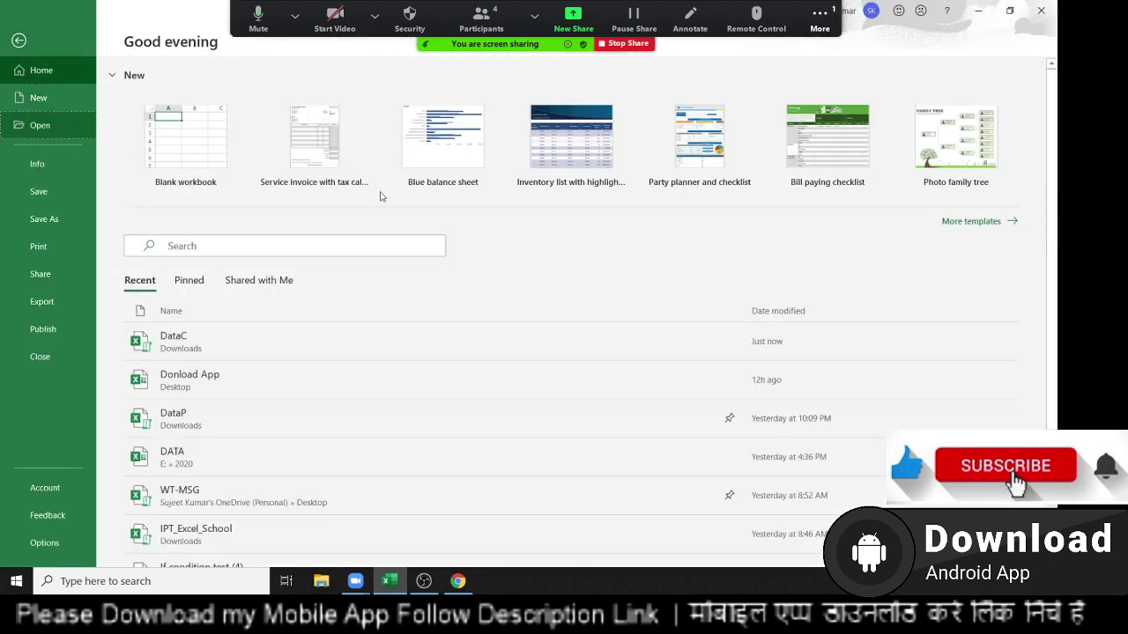
key(ctrl+o)
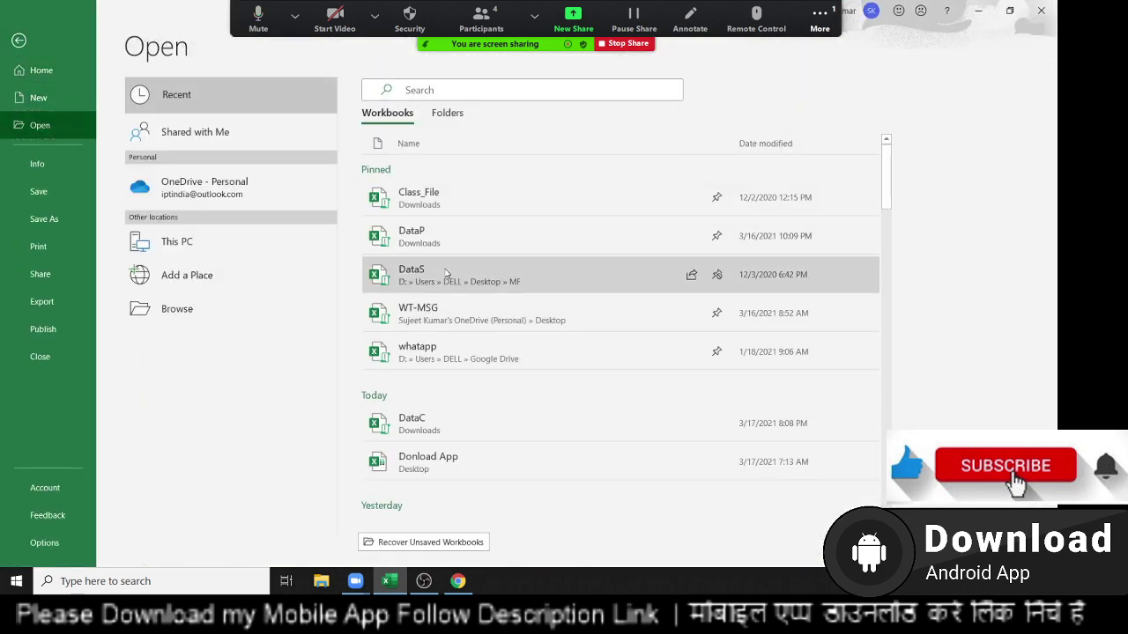
click(445, 273)
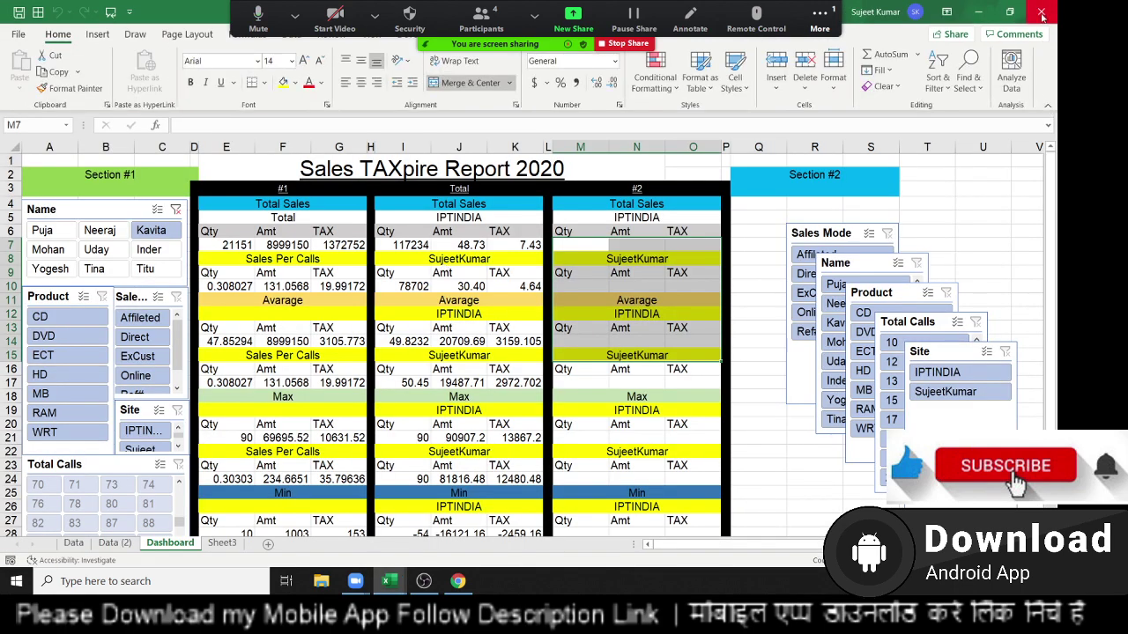
click(1042, 13)
Step: Open the DataC workbook from the Recent workbooks list
click(295, 15)
click(19, 36)
click(19, 35)
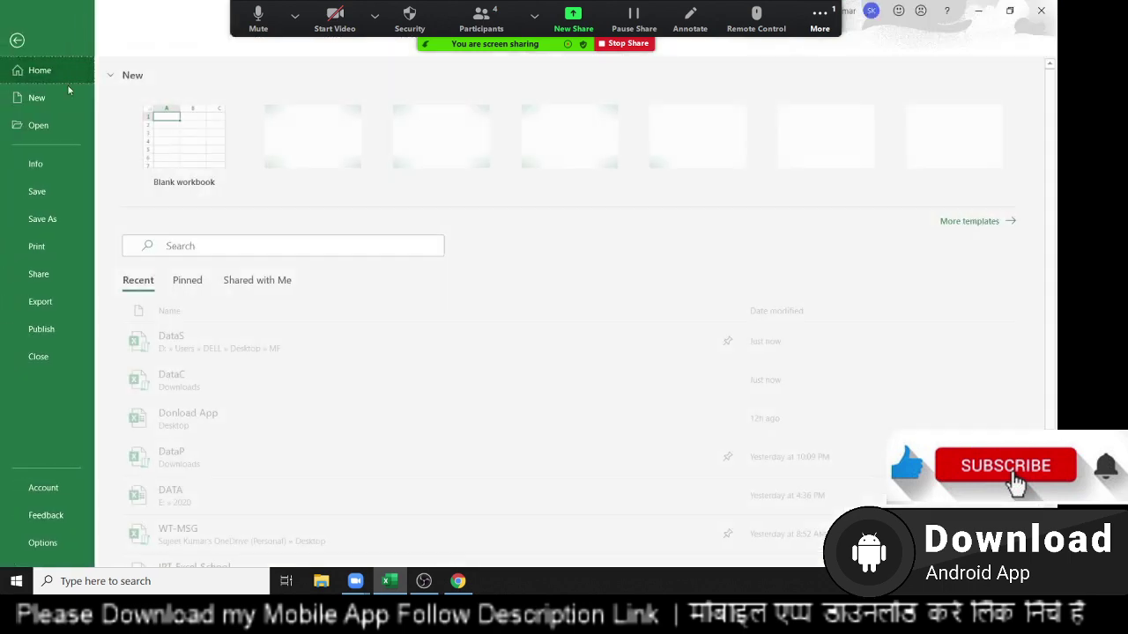
click(181, 382)
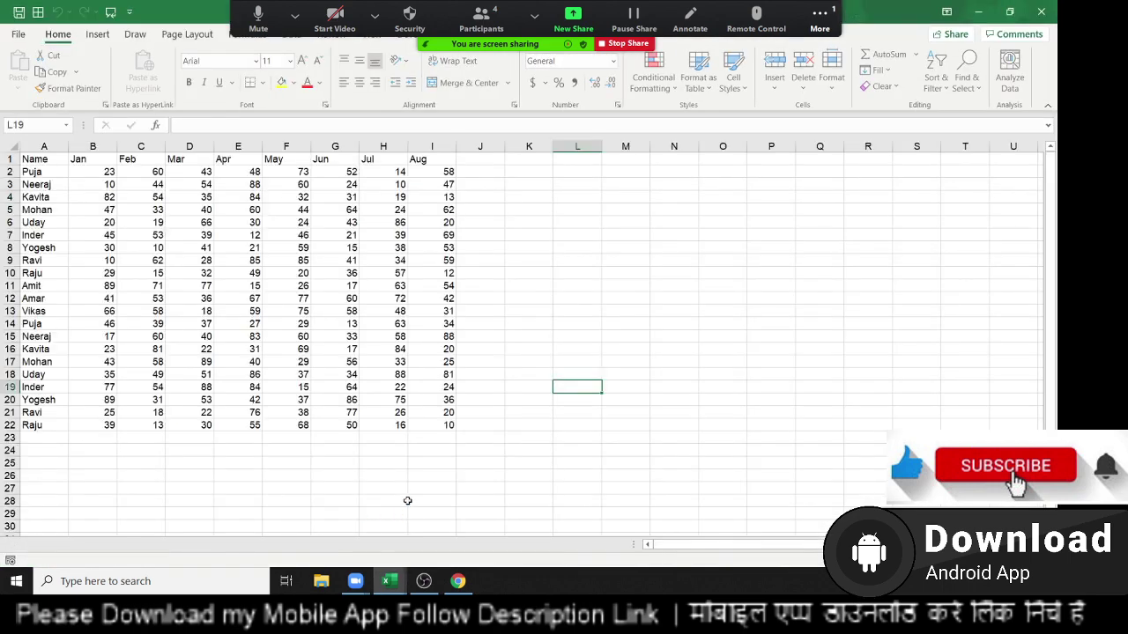
Step: Add a new sheet after Sheet6 named 'Data' and select its cell A1
click(341, 545)
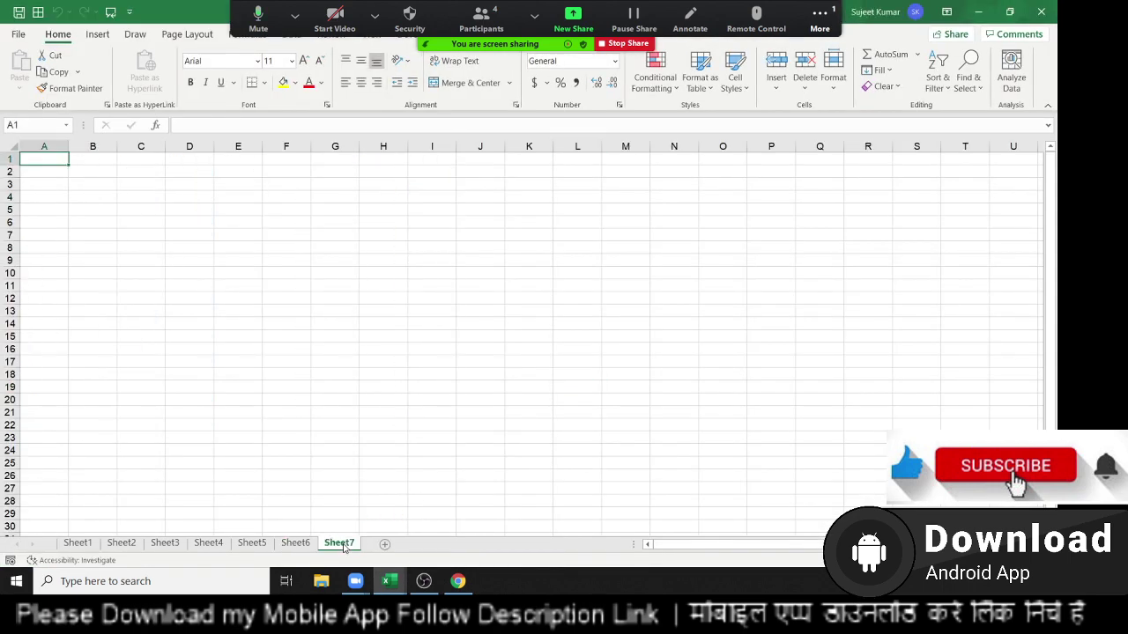
double_click(342, 544)
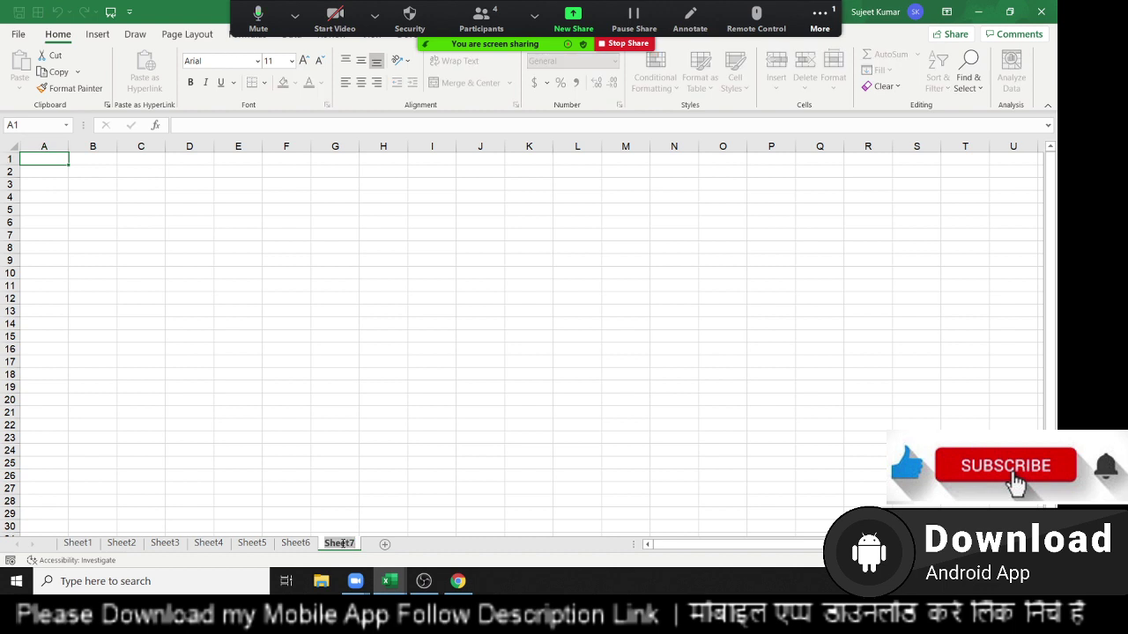
text(Data)
click(221, 232)
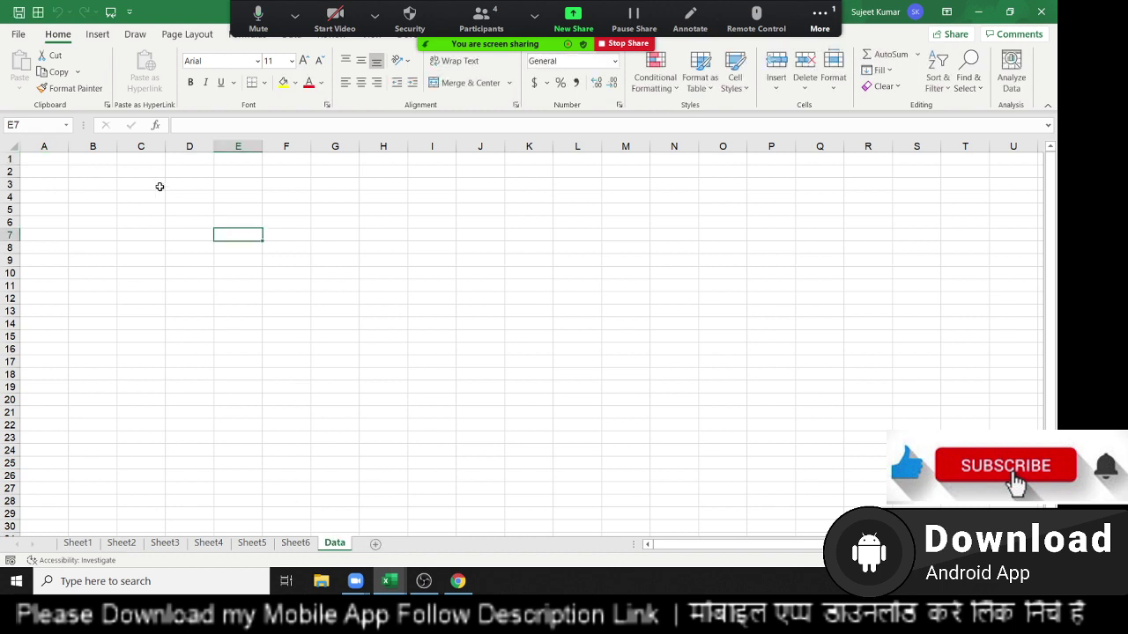
click(39, 162)
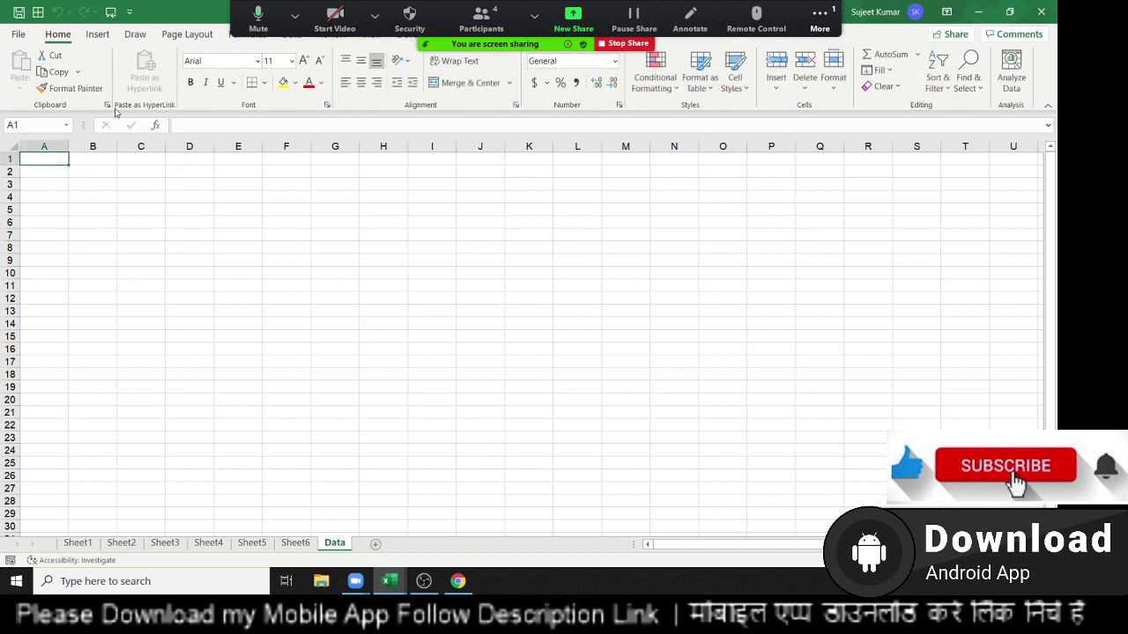
click(429, 50)
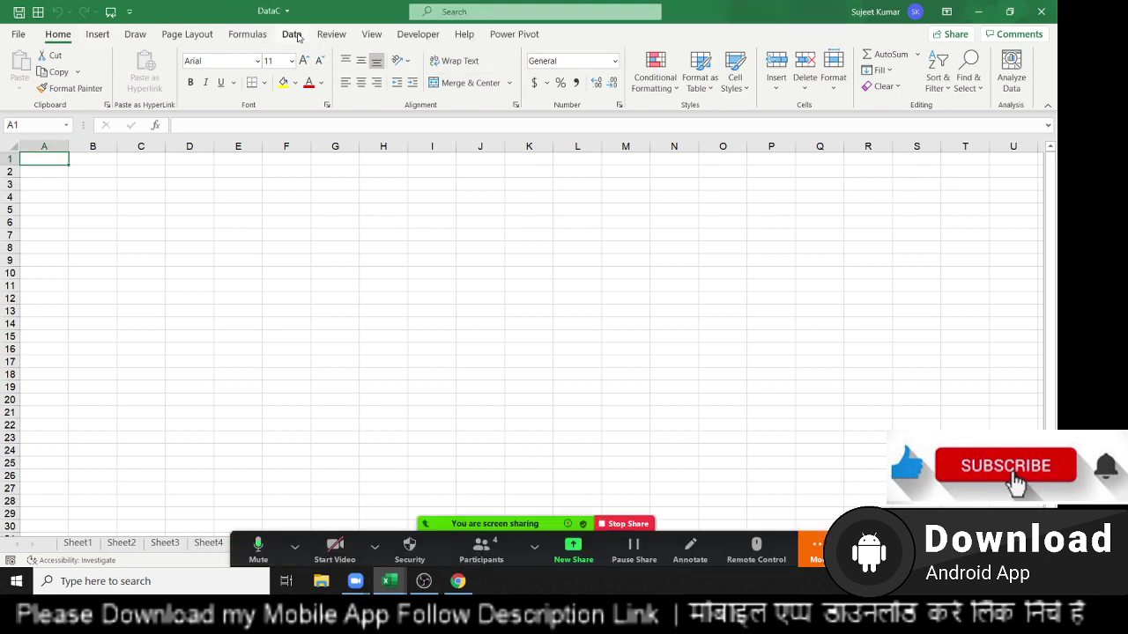
Step: On the Data tab, choose Get Data > From File > From Workbook
click(294, 546)
click(295, 547)
click(291, 33)
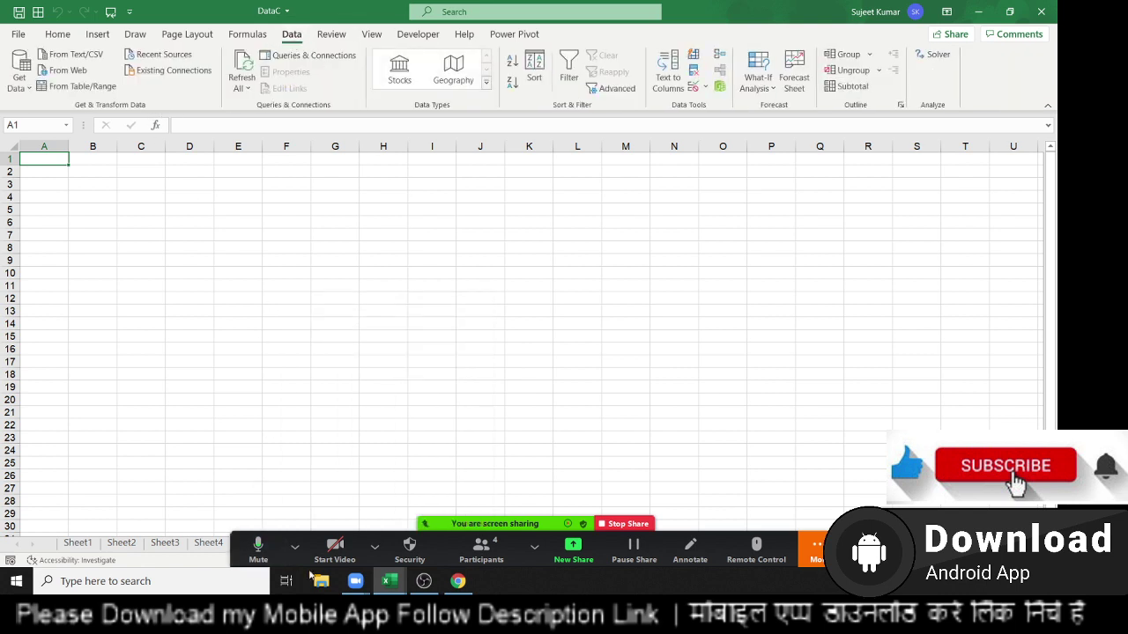
click(374, 546)
click(587, 327)
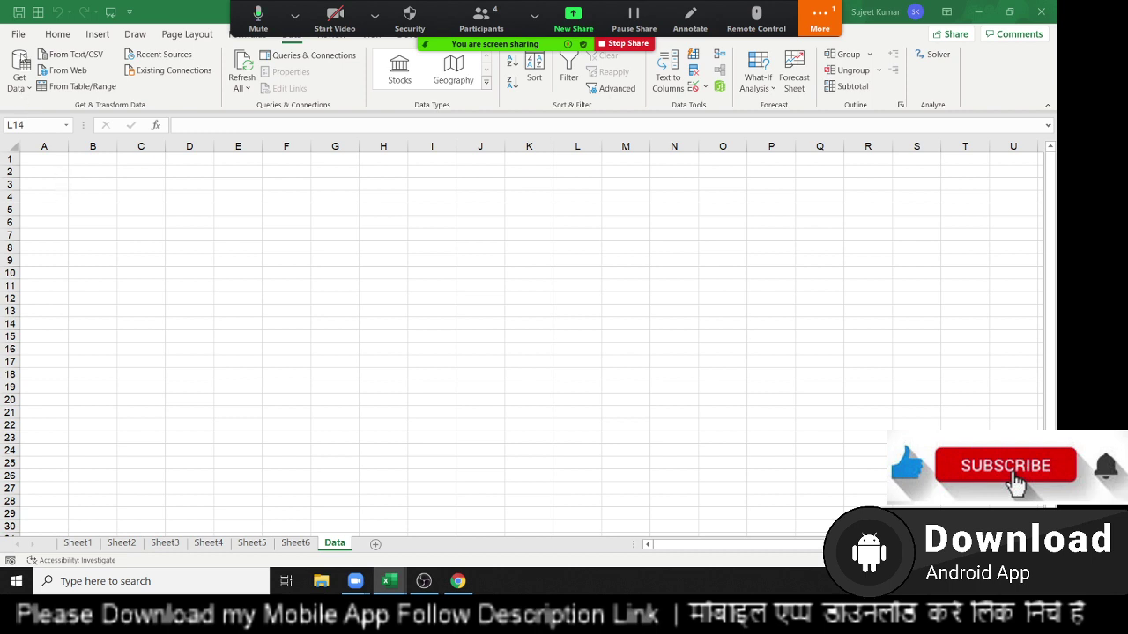
click(26, 85)
mouse_move(53, 112)
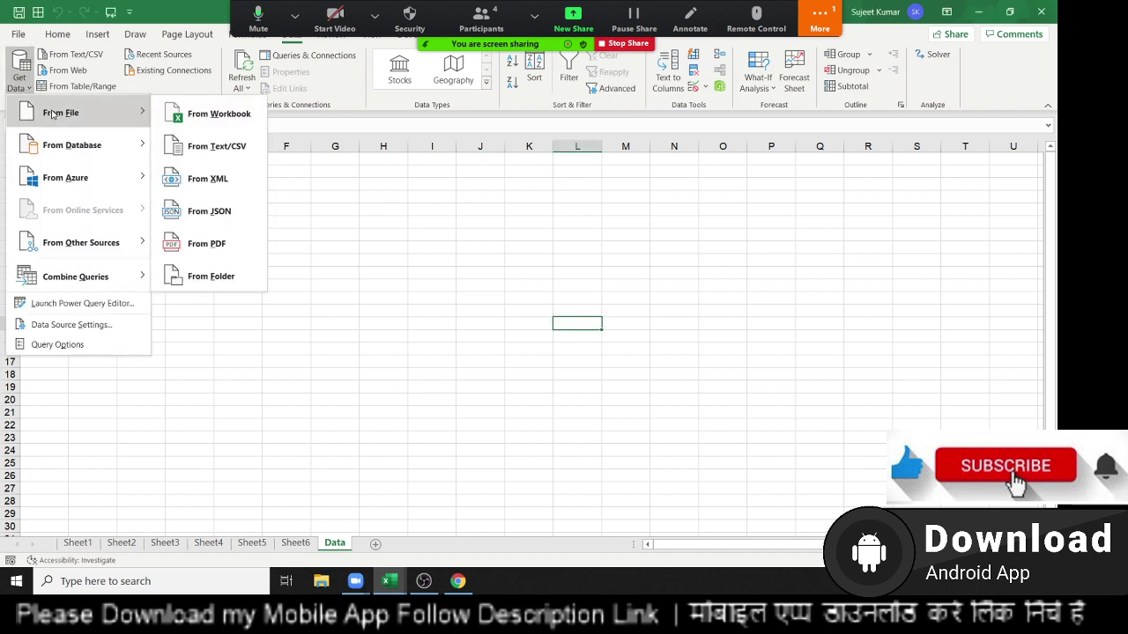
click(245, 110)
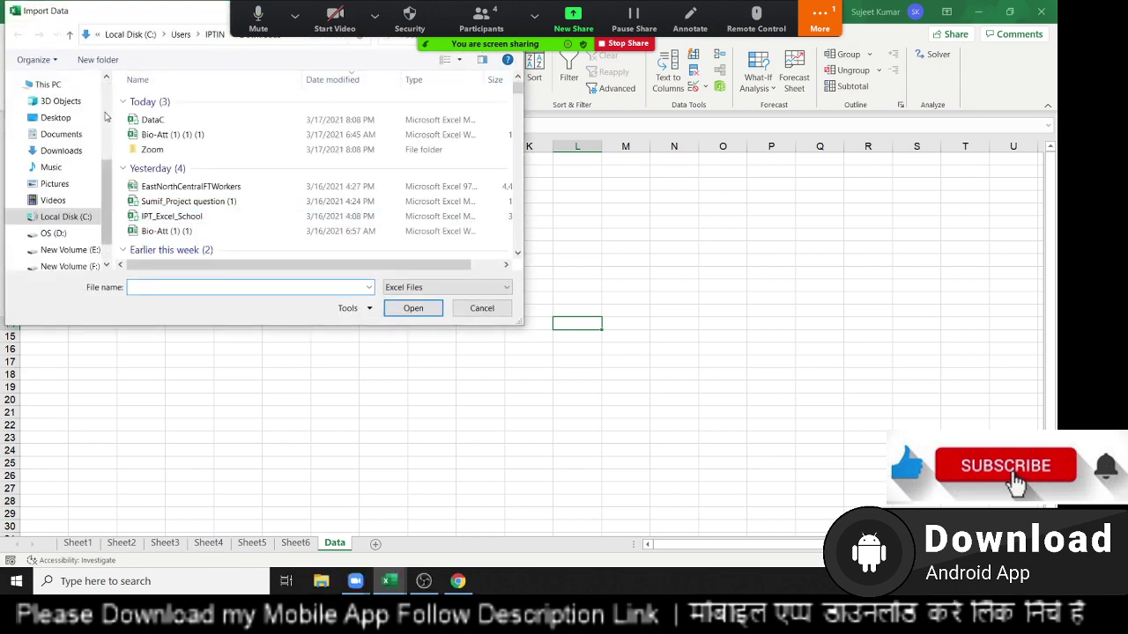
Step: Pick DataC from the Downloads folder as the workbook to import
drag(99, 12, 229, 131)
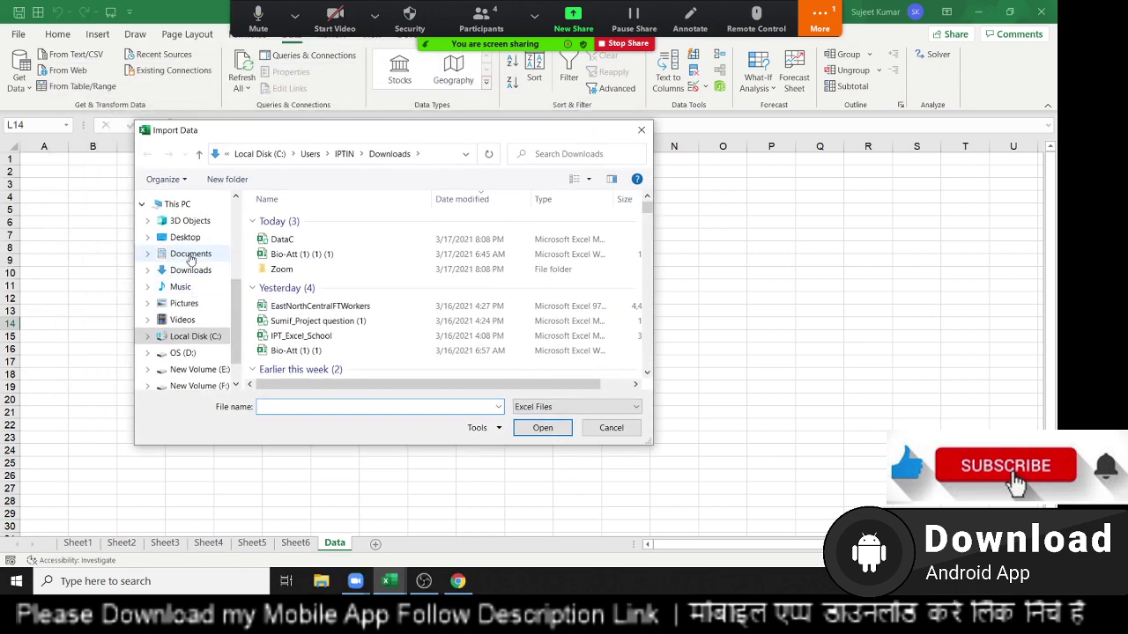
click(188, 241)
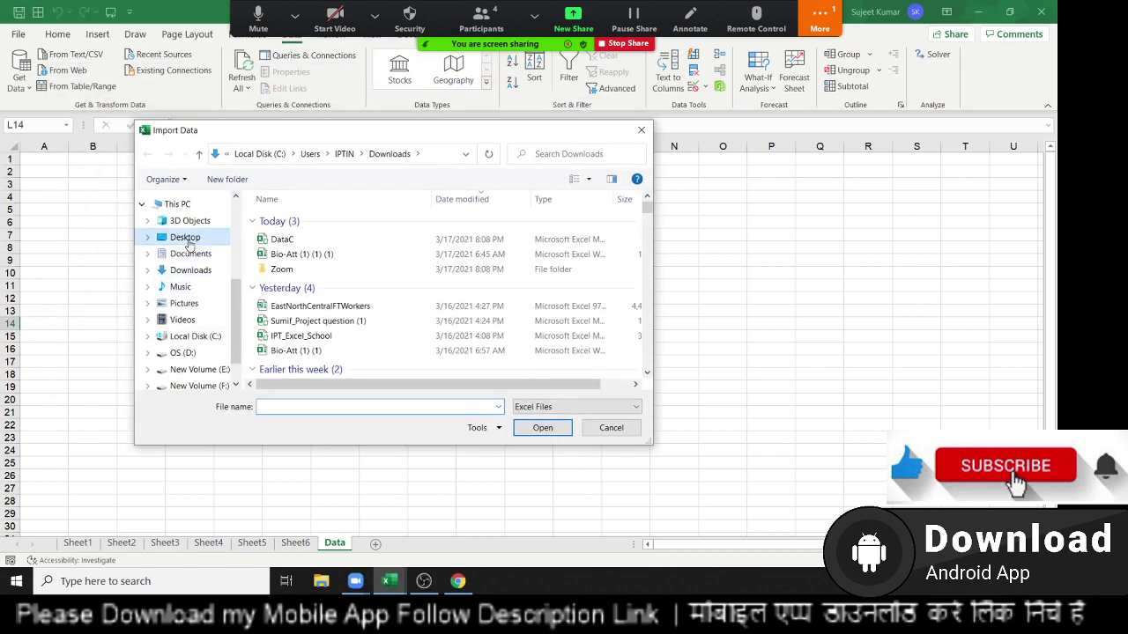
click(191, 272)
click(280, 240)
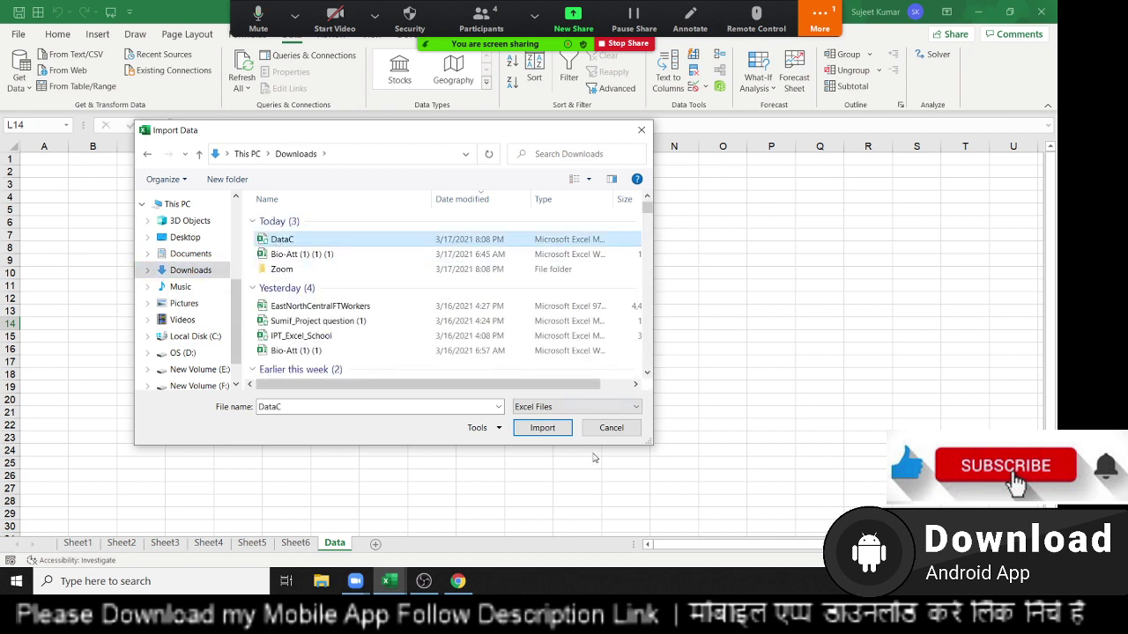
click(566, 431)
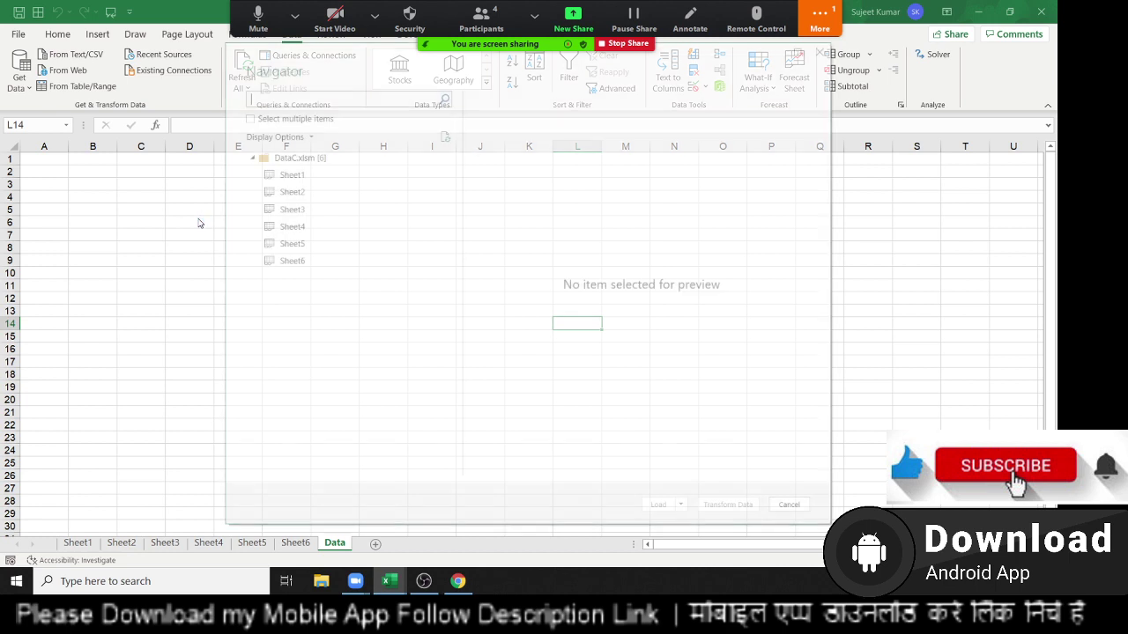
Step: Preview Sheet1 in the Navigator, then enable Select multiple items
click(290, 180)
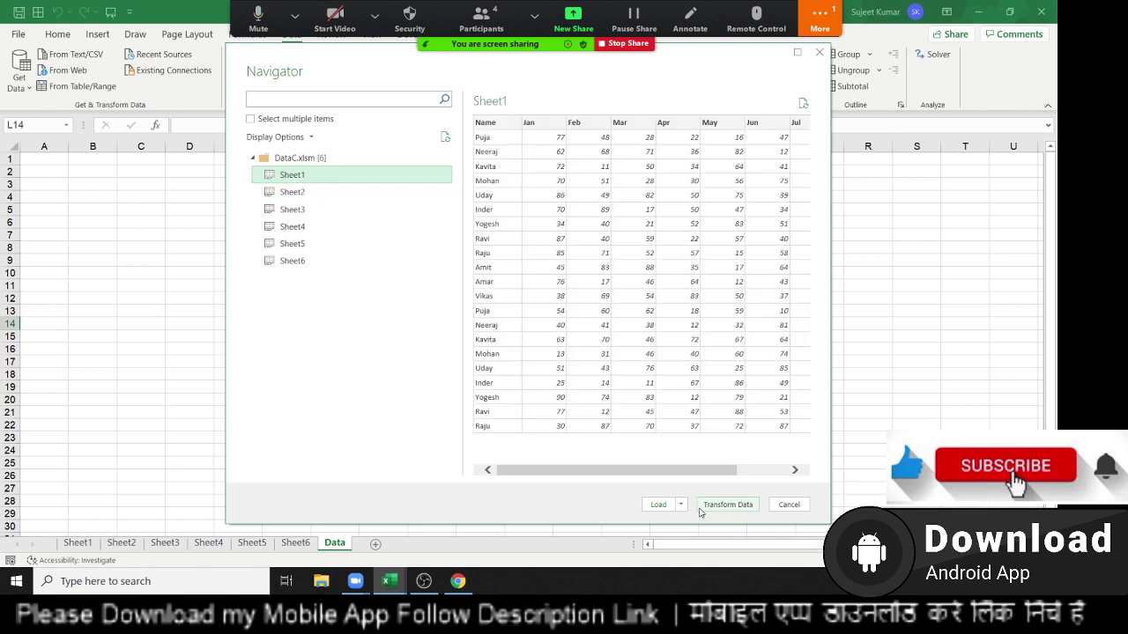
click(680, 506)
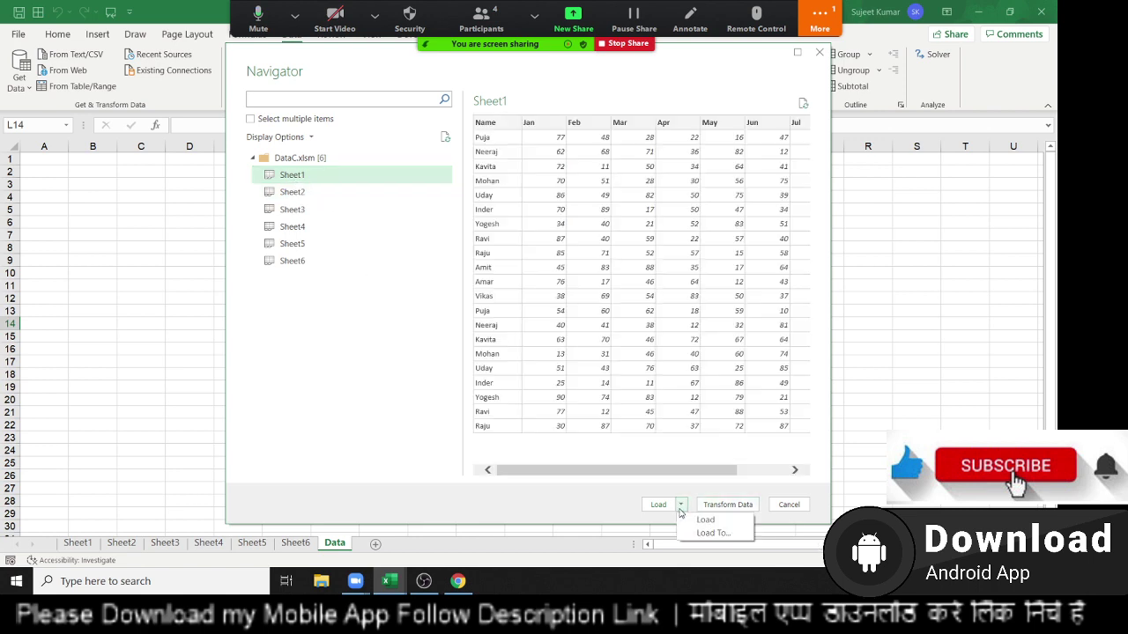
click(289, 348)
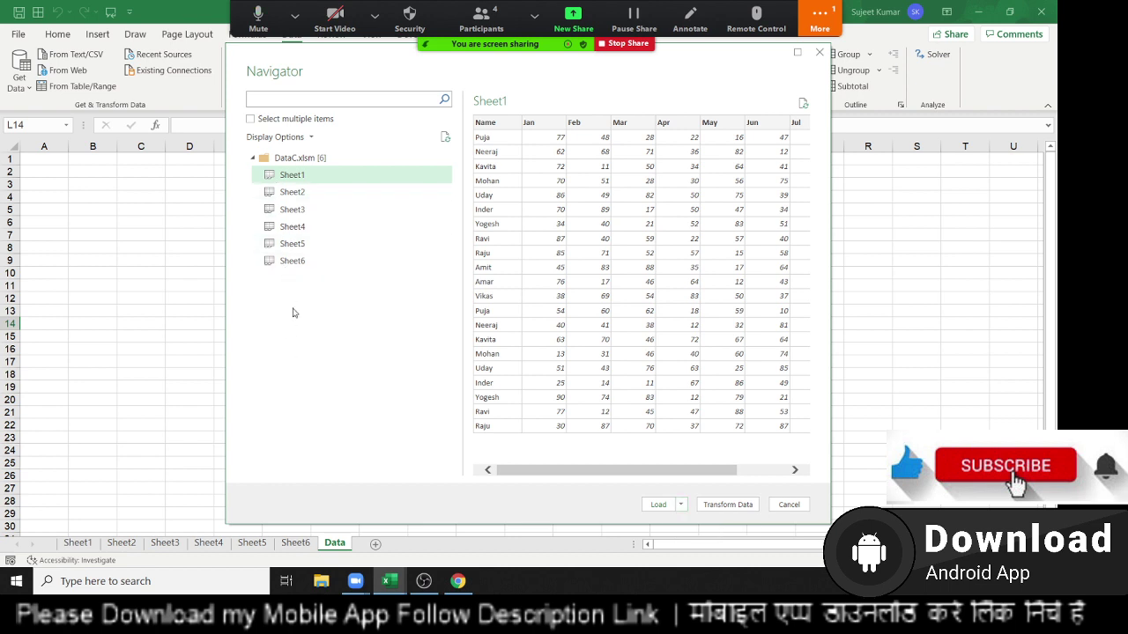
click(251, 120)
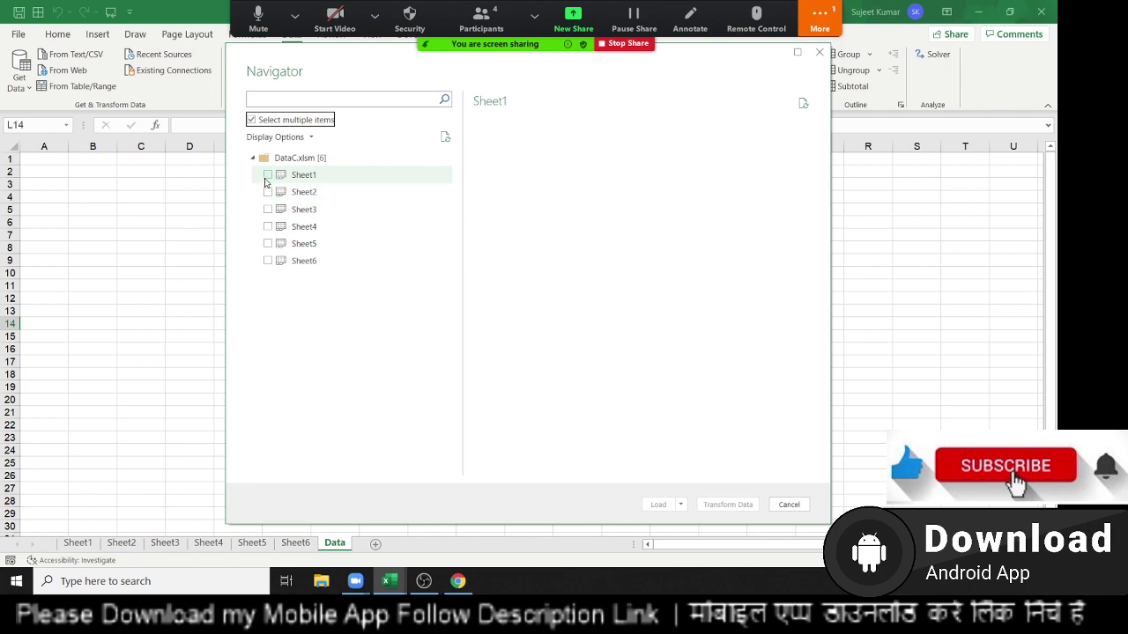
Step: Tick Sheet1 through Sheet6 and send them to the Power Query Editor via Transform Data
click(267, 174)
click(267, 192)
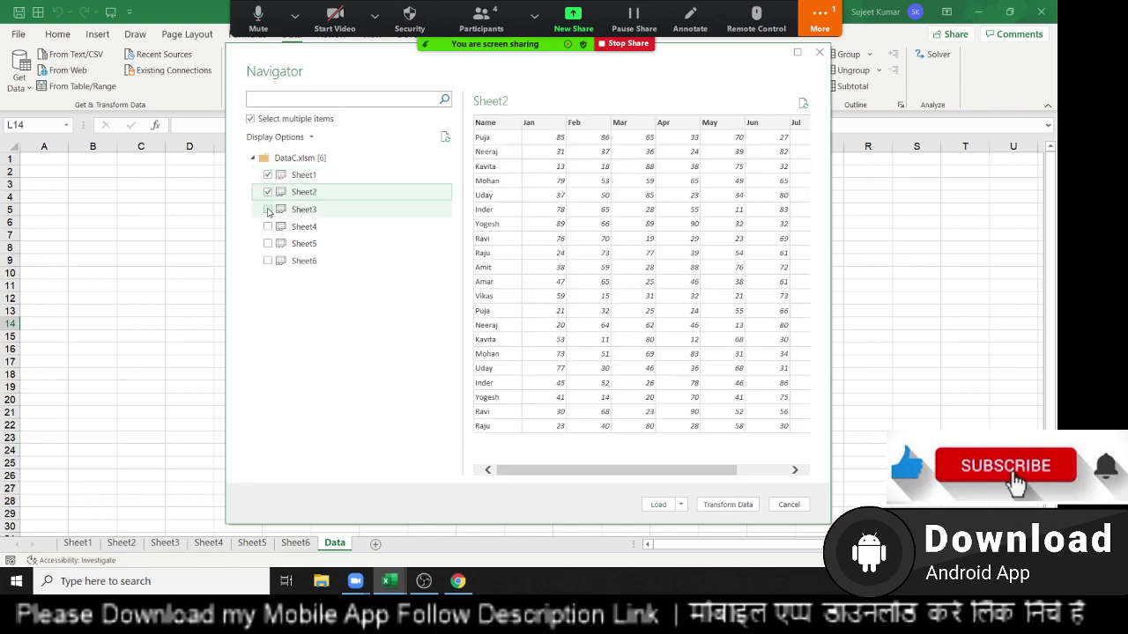
click(268, 209)
click(268, 226)
click(267, 244)
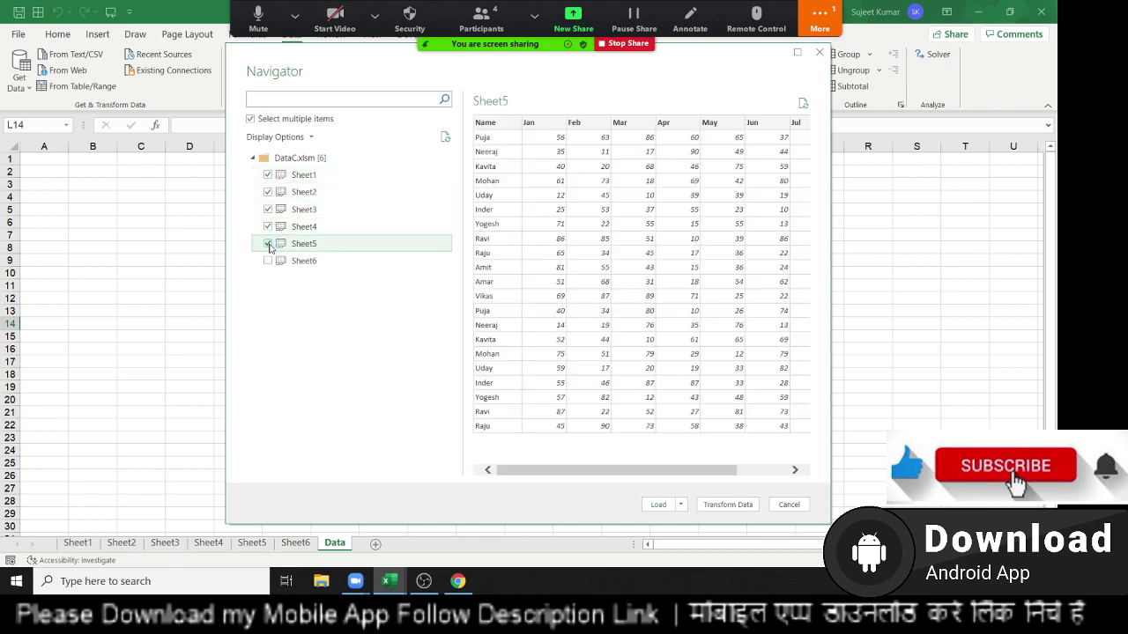
click(268, 261)
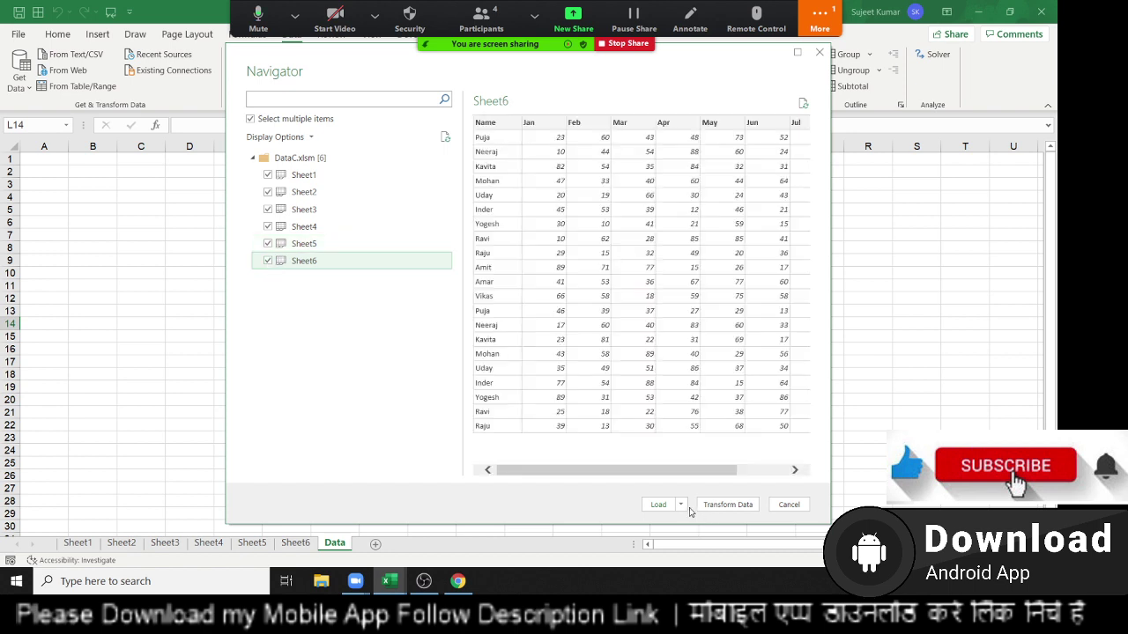
click(682, 505)
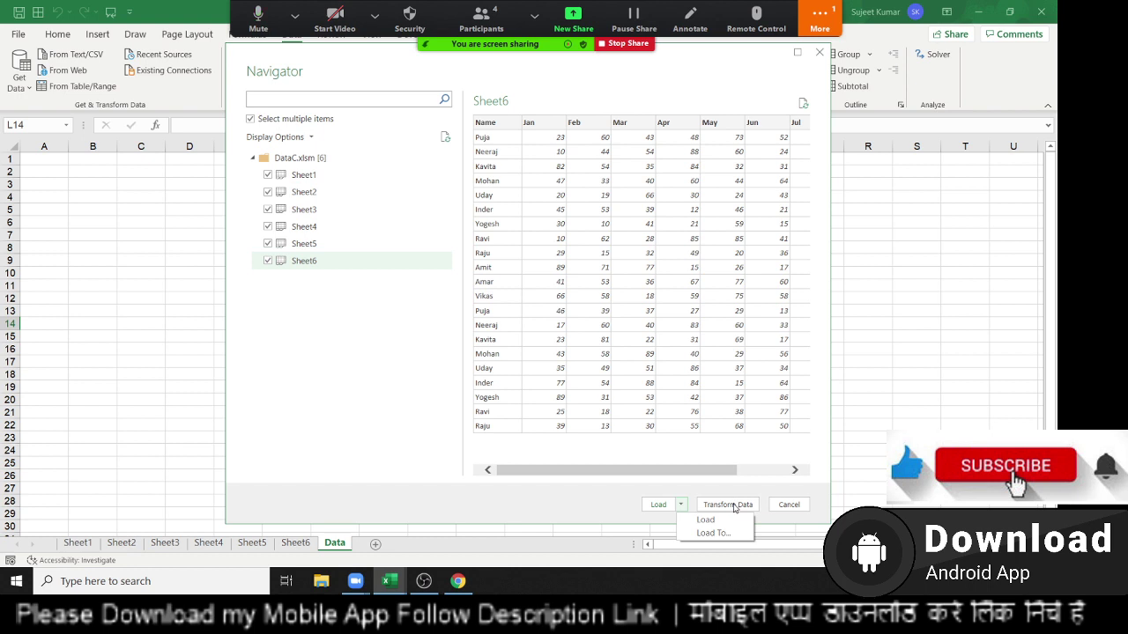
click(734, 505)
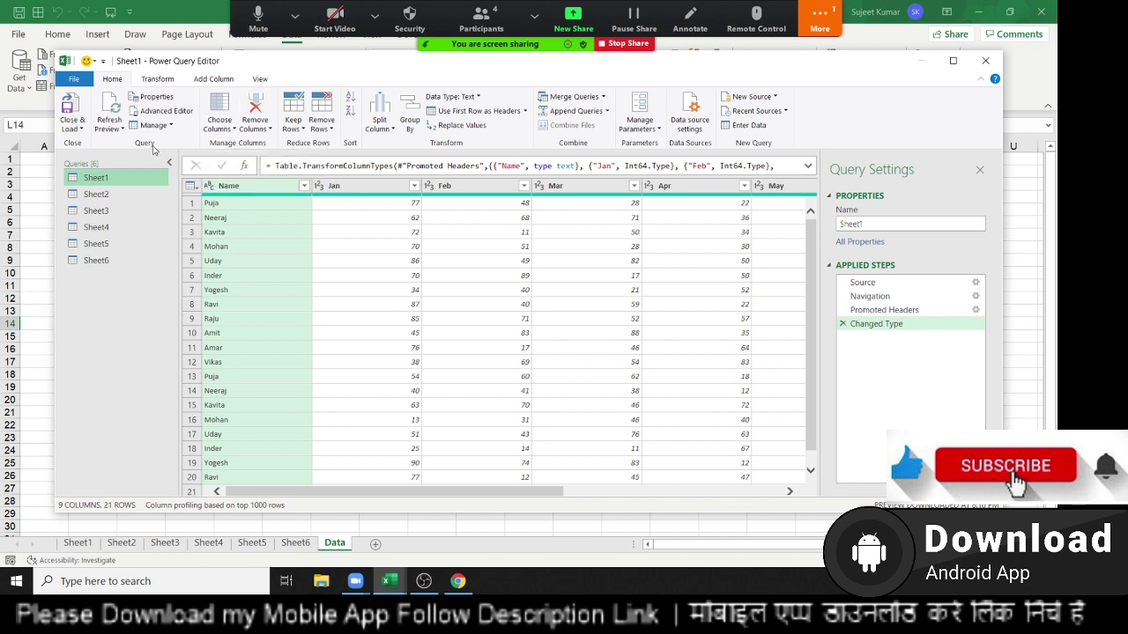
Step: Preview the Sheet2, Sheet3 and Sheet4 queries, then bring up the Append Queries choices
click(97, 194)
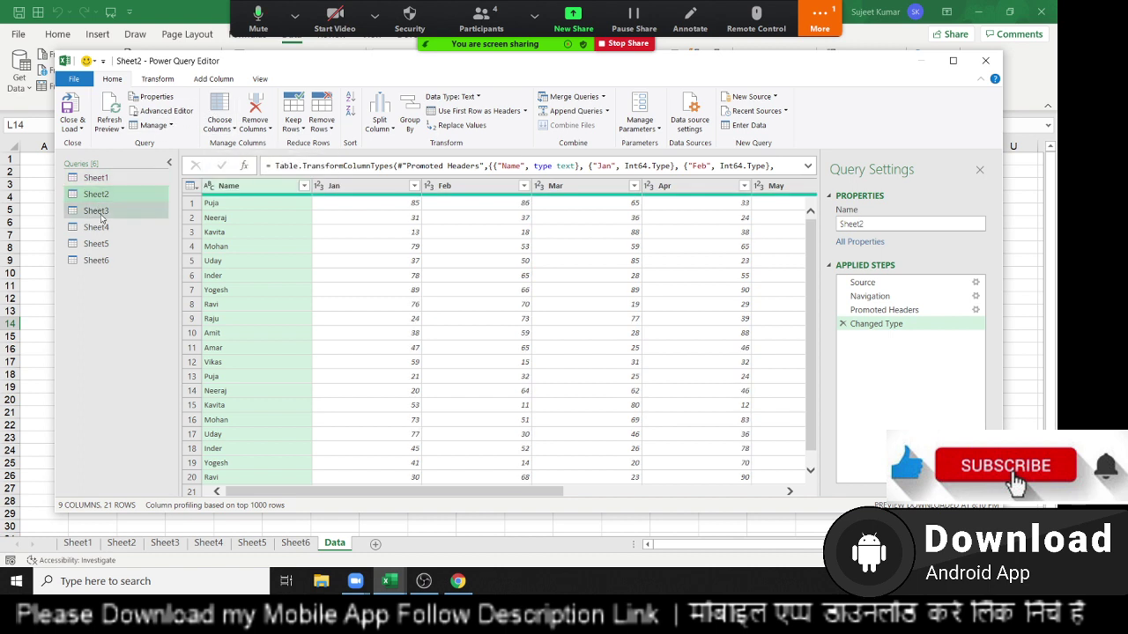
click(99, 211)
click(97, 227)
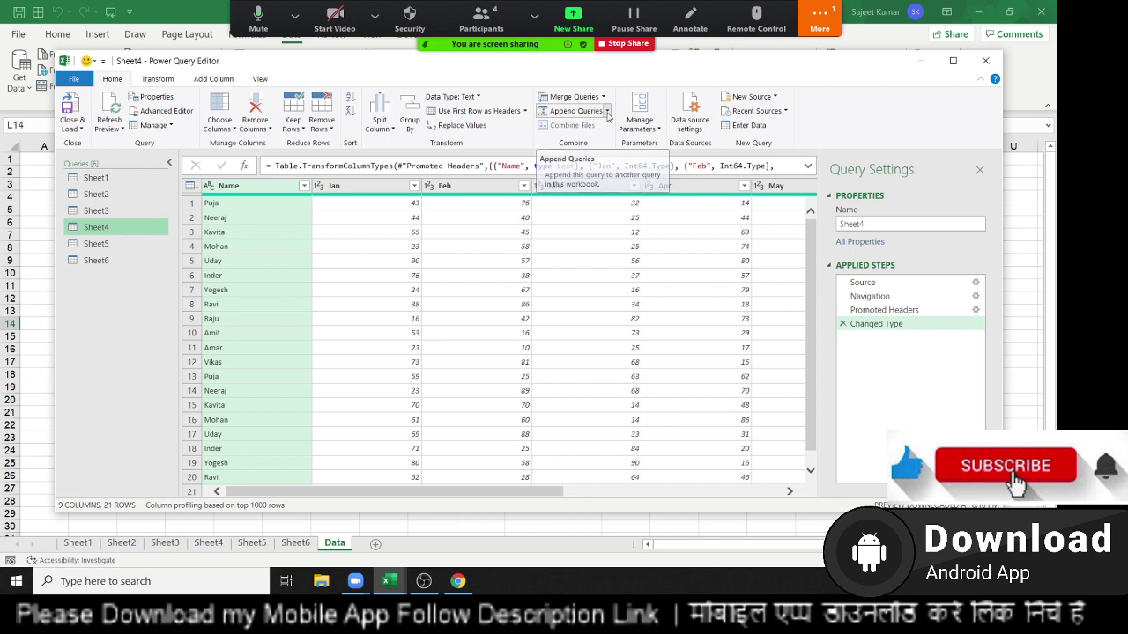
click(607, 111)
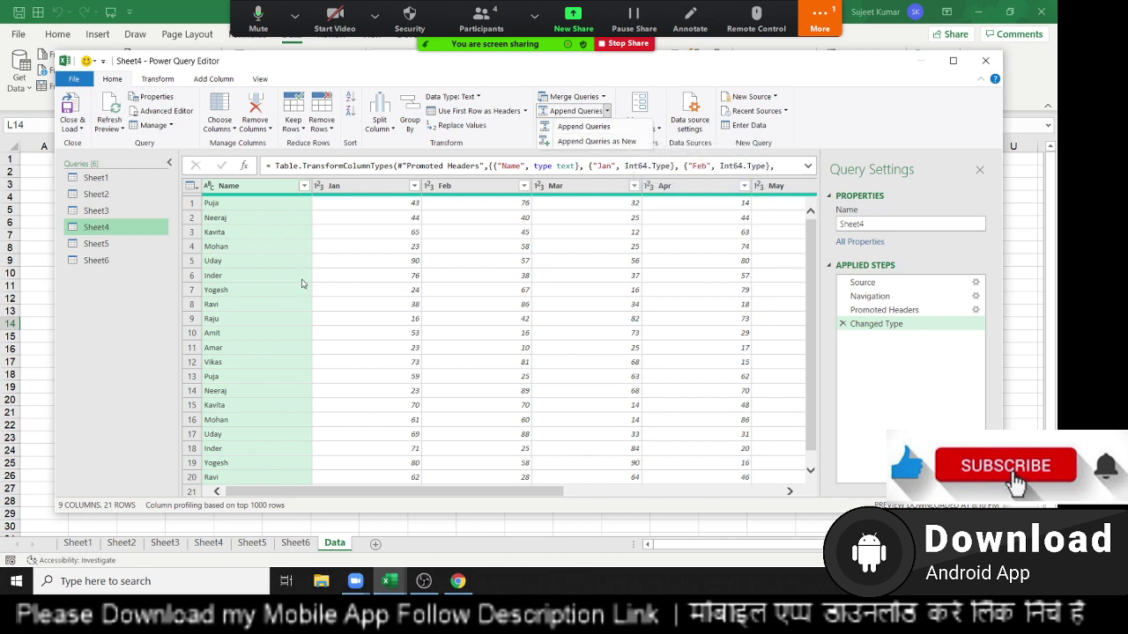
Step: Start Append Queries as New with three or more tables, adding Sheet1 and removing default Sheet4
click(571, 143)
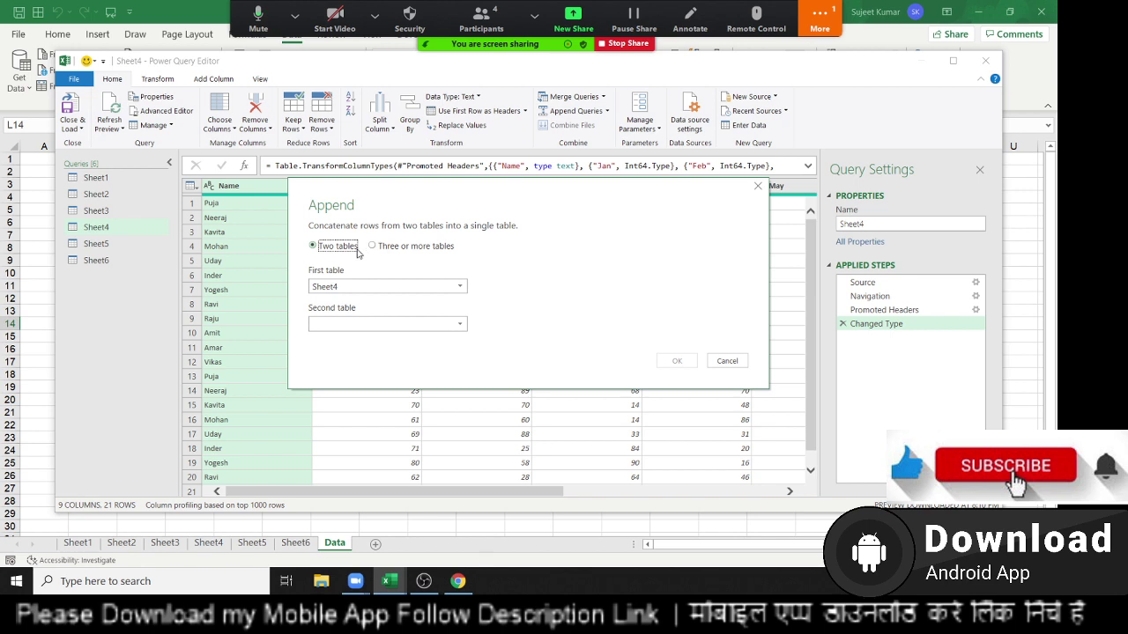
click(385, 249)
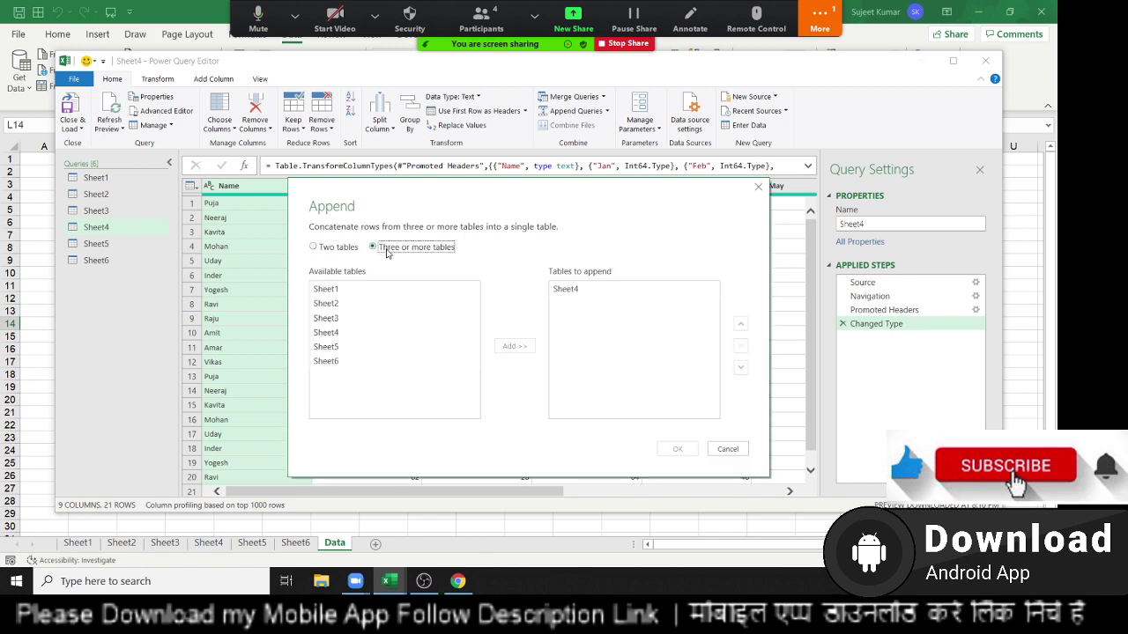
click(352, 290)
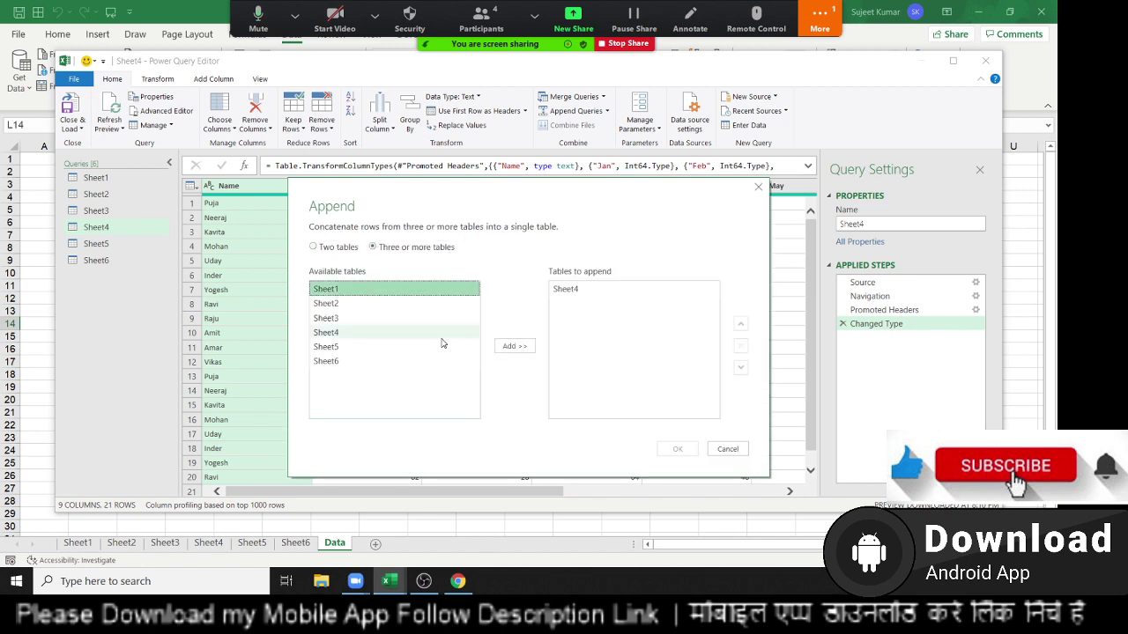
click(505, 348)
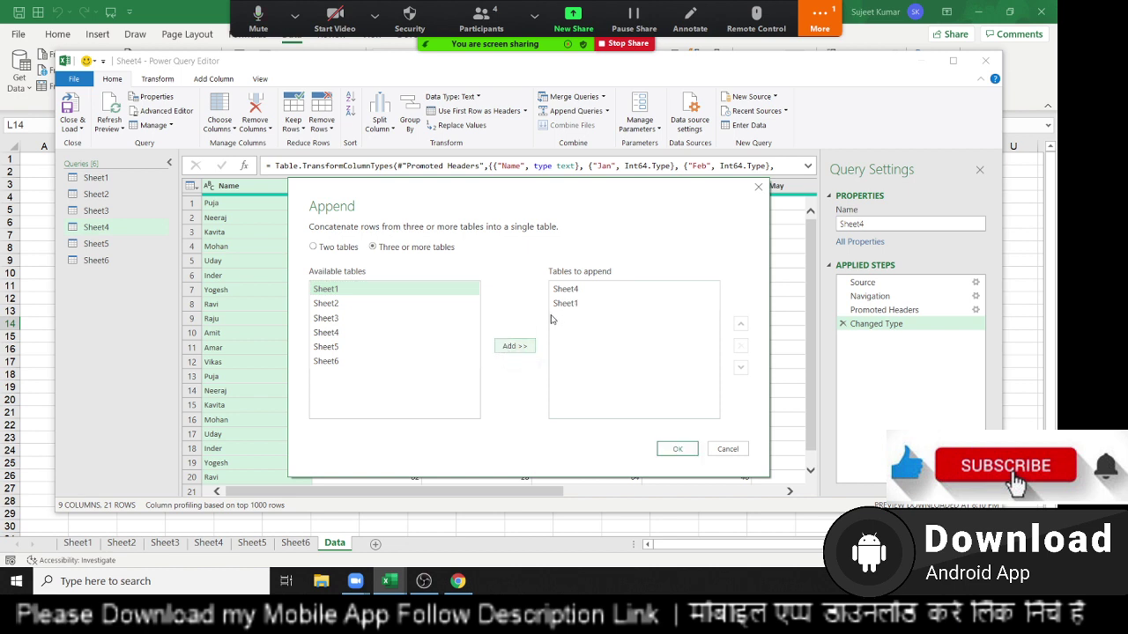
click(564, 303)
click(564, 289)
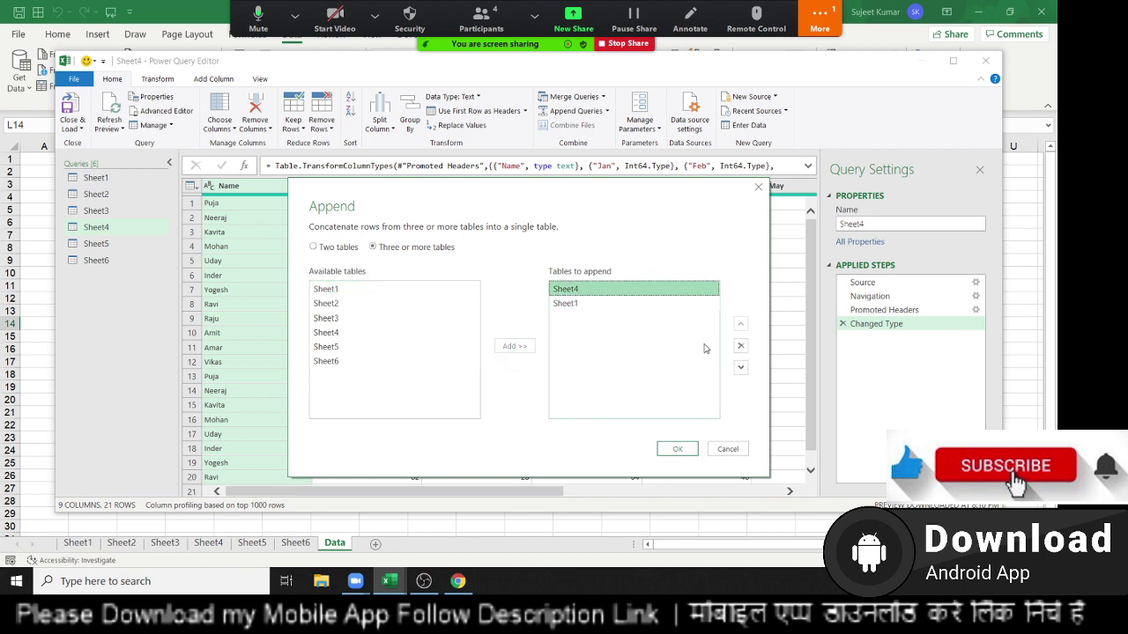
click(741, 347)
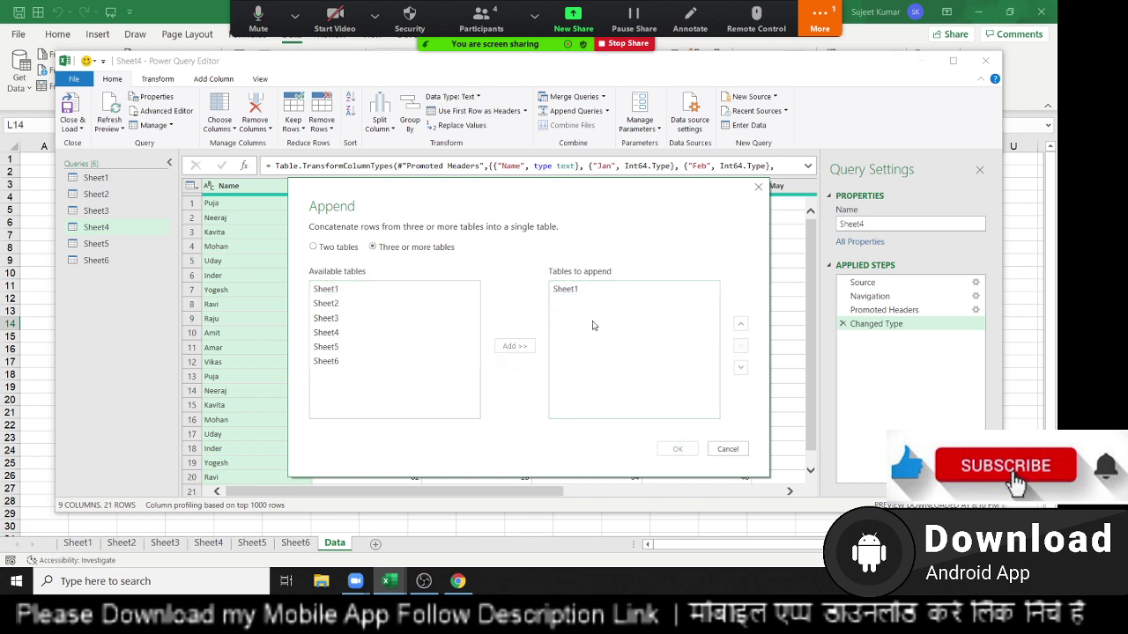
Step: Add Sheet2 through Sheet6 in order to the append list and confirm
click(365, 306)
click(502, 347)
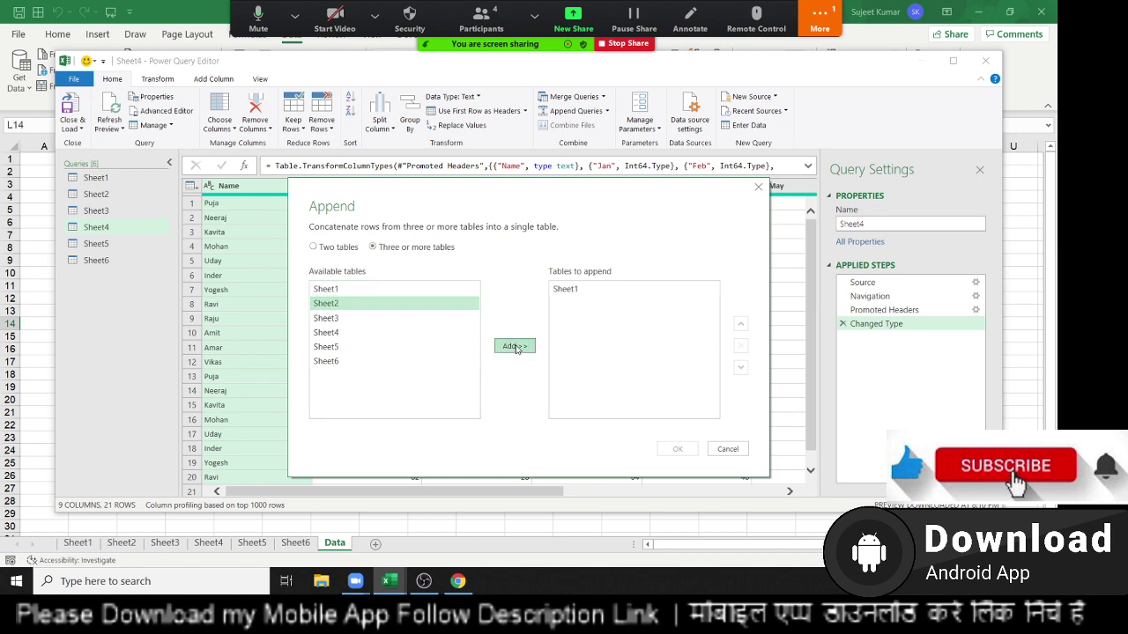
click(361, 318)
click(514, 346)
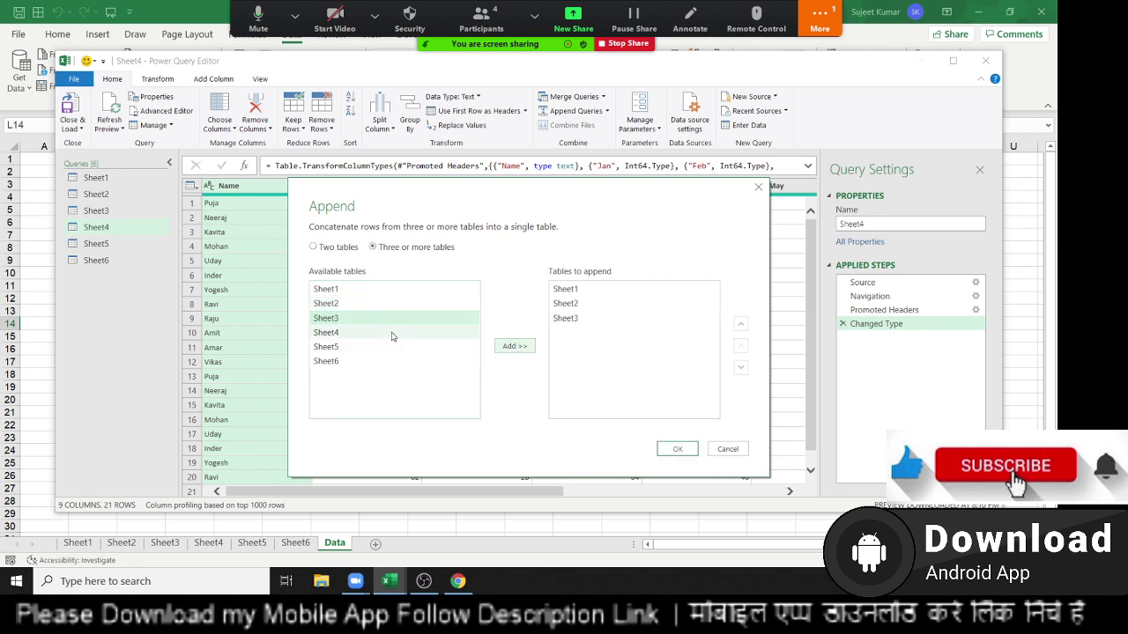
click(391, 333)
click(508, 349)
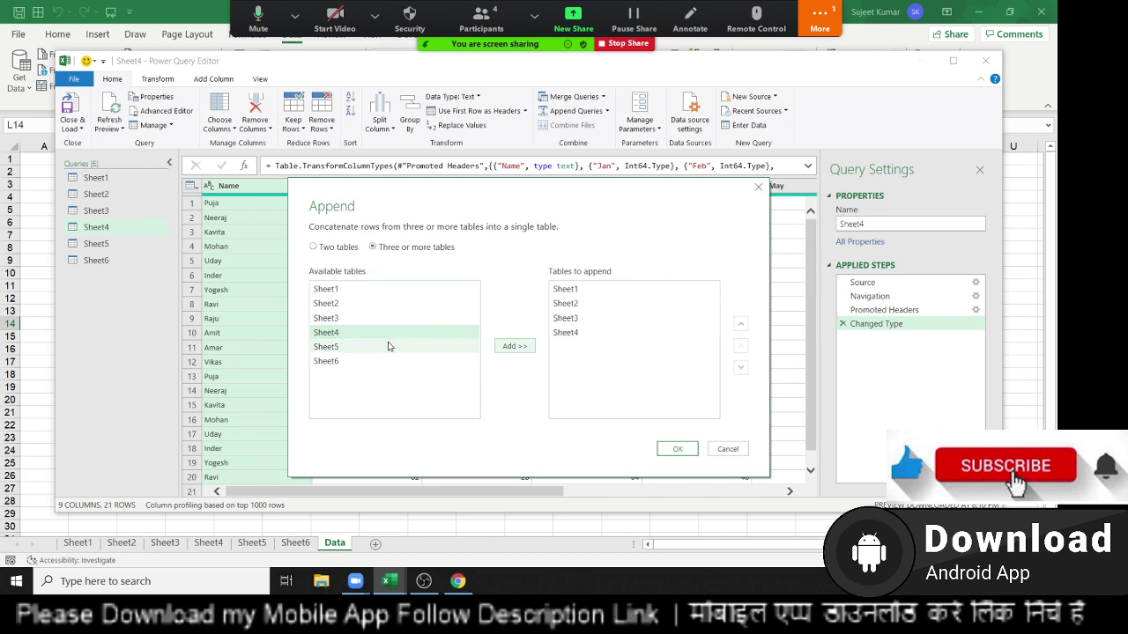
click(389, 347)
click(504, 349)
click(445, 363)
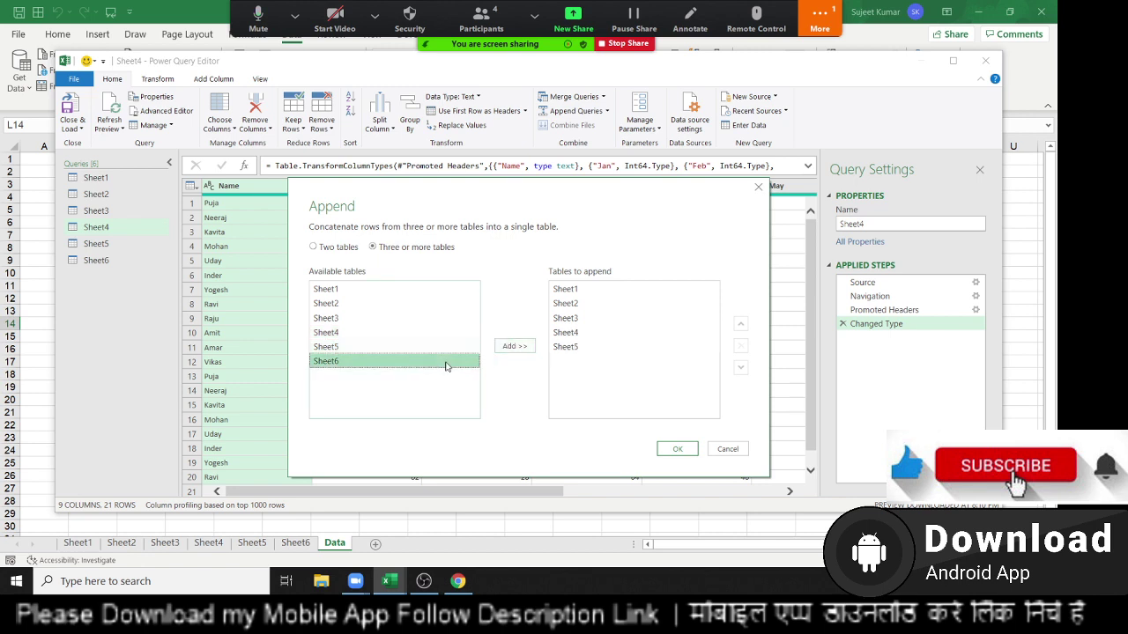
click(511, 347)
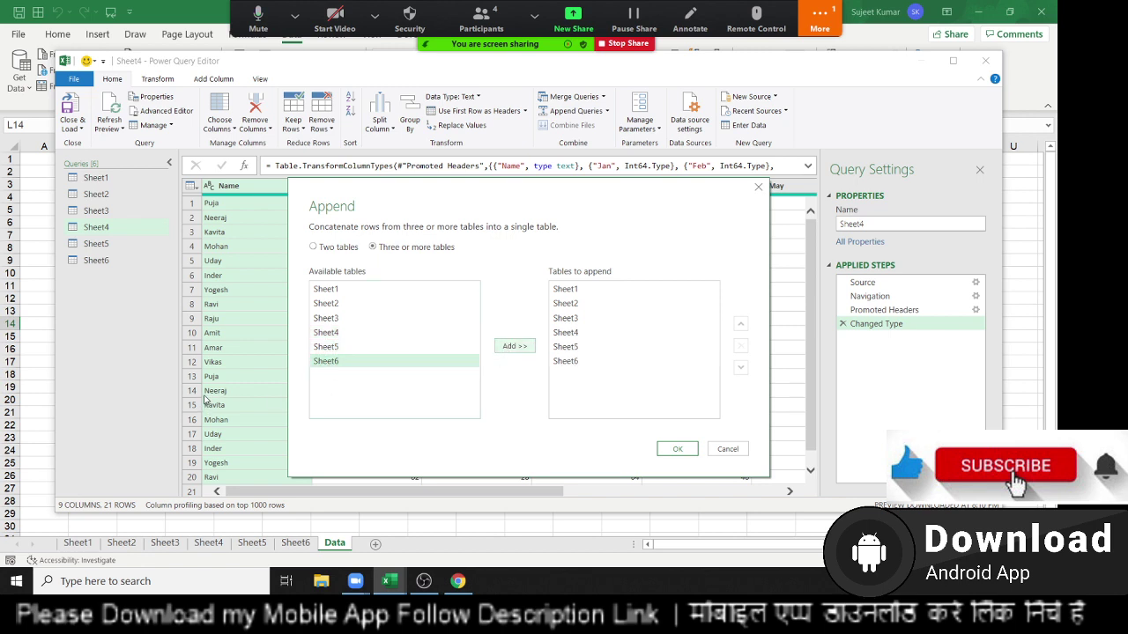
click(676, 449)
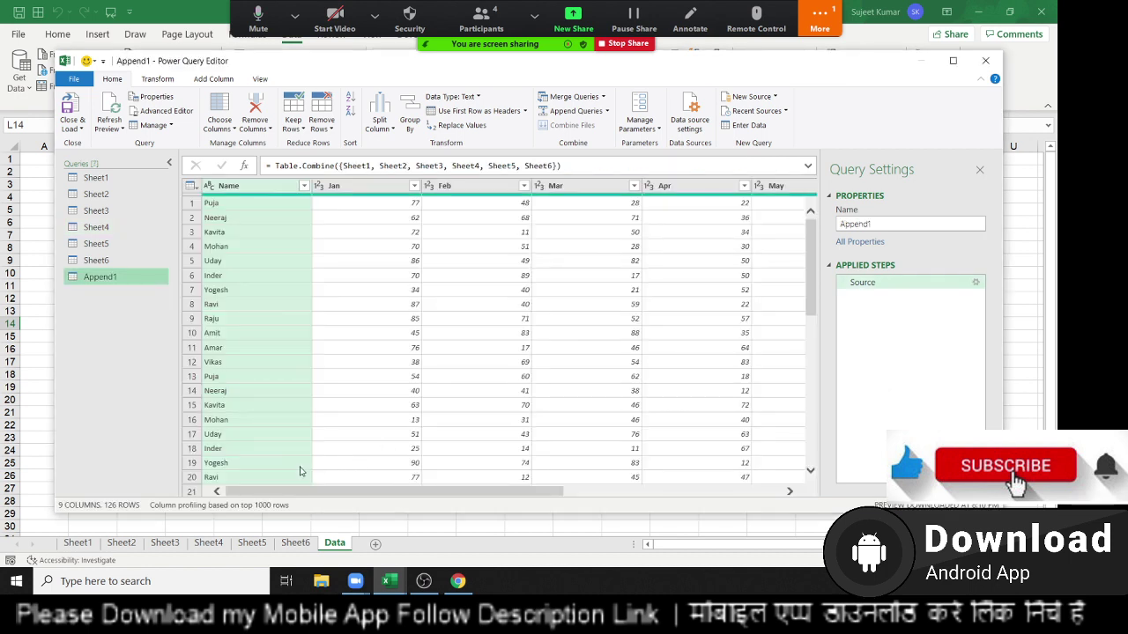
Step: Select the Append1 query and Close & Load the queries into the workbook
click(103, 262)
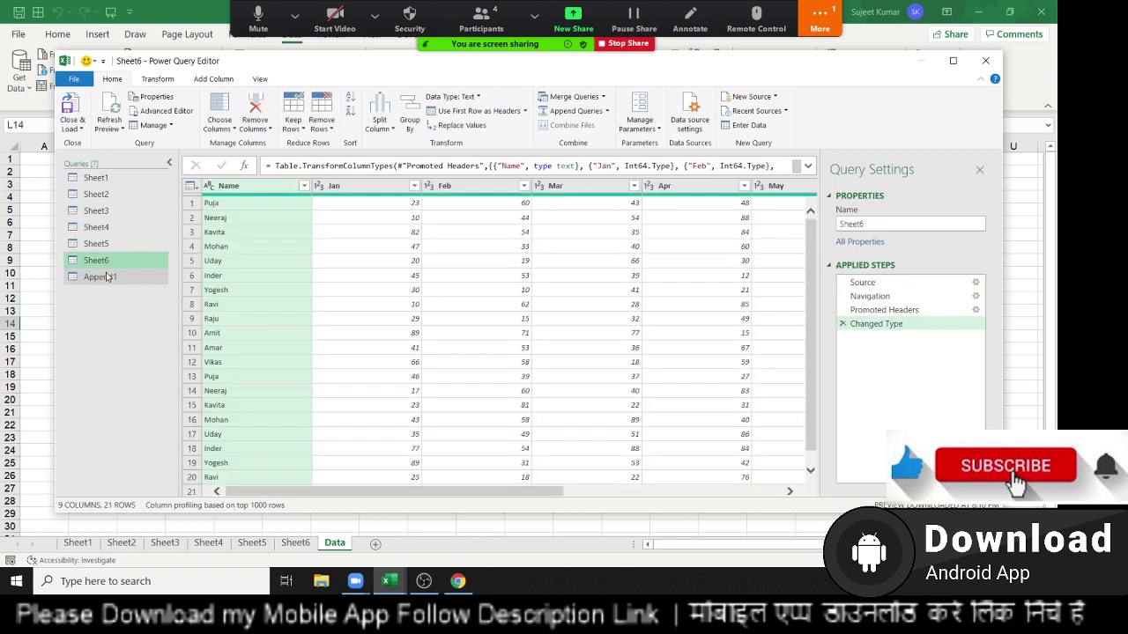
click(103, 277)
click(73, 125)
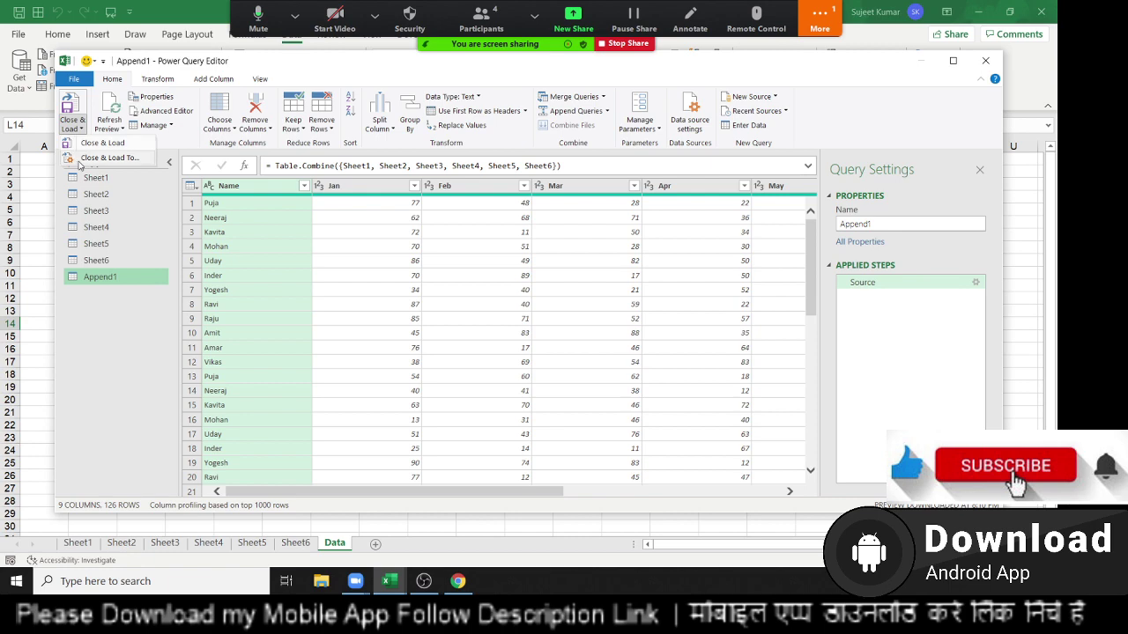
click(84, 159)
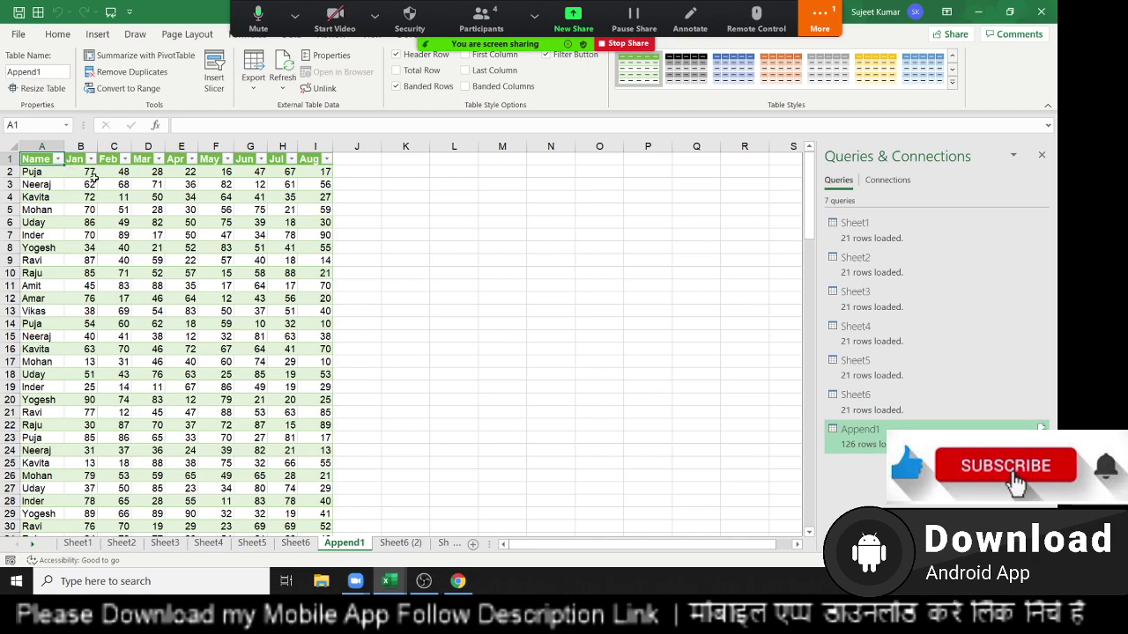
Step: Browse the loaded query sheets Sheet6 (2) through Sheet1 (2) and the Data sheet
scroll(71, 345, down, 3)
scroll(71, 346, down, 8)
scroll(71, 345, down, 8)
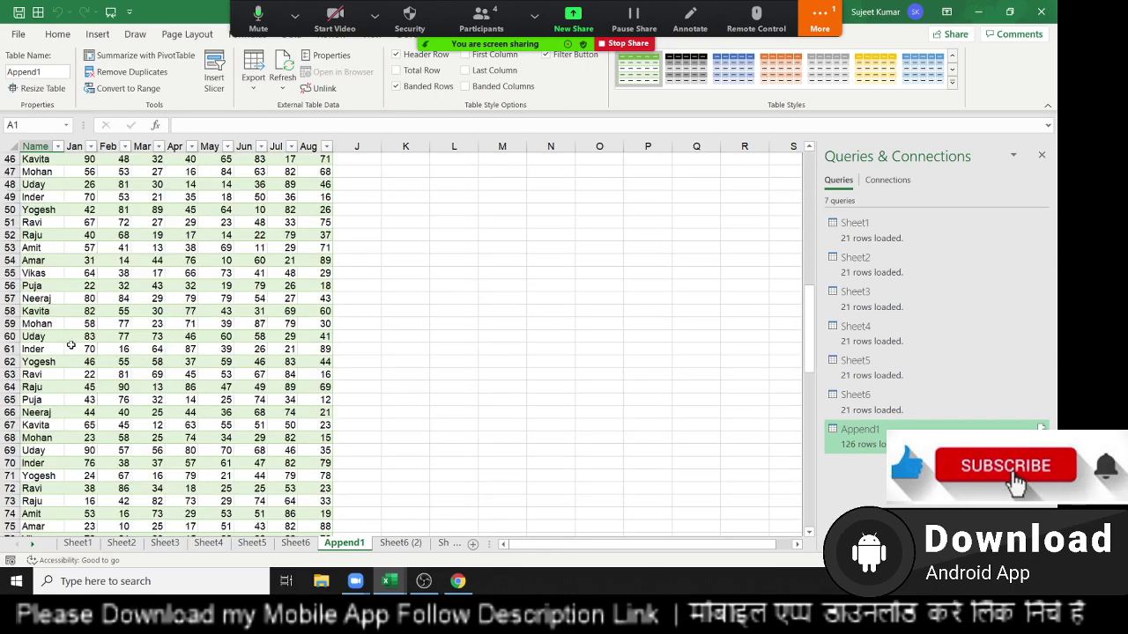
scroll(70, 345, down, 9)
scroll(71, 345, down, 11)
scroll(70, 343, up, 7)
scroll(73, 340, up, 10)
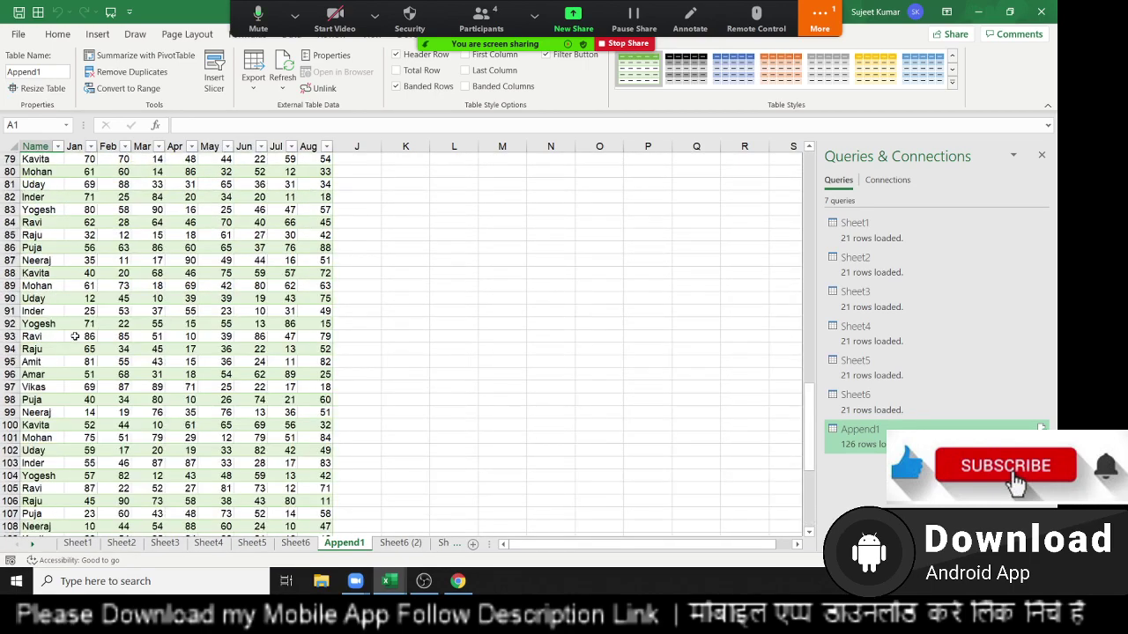
scroll(75, 336, up, 8)
scroll(75, 336, up, 7)
scroll(202, 411, up, 7)
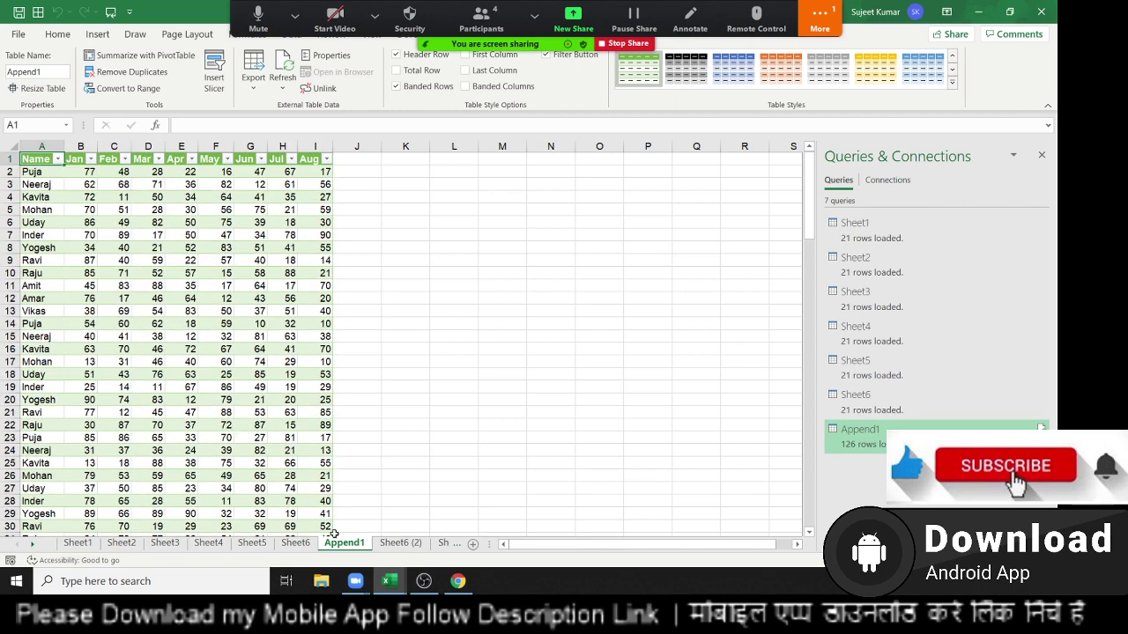
click(406, 543)
click(443, 543)
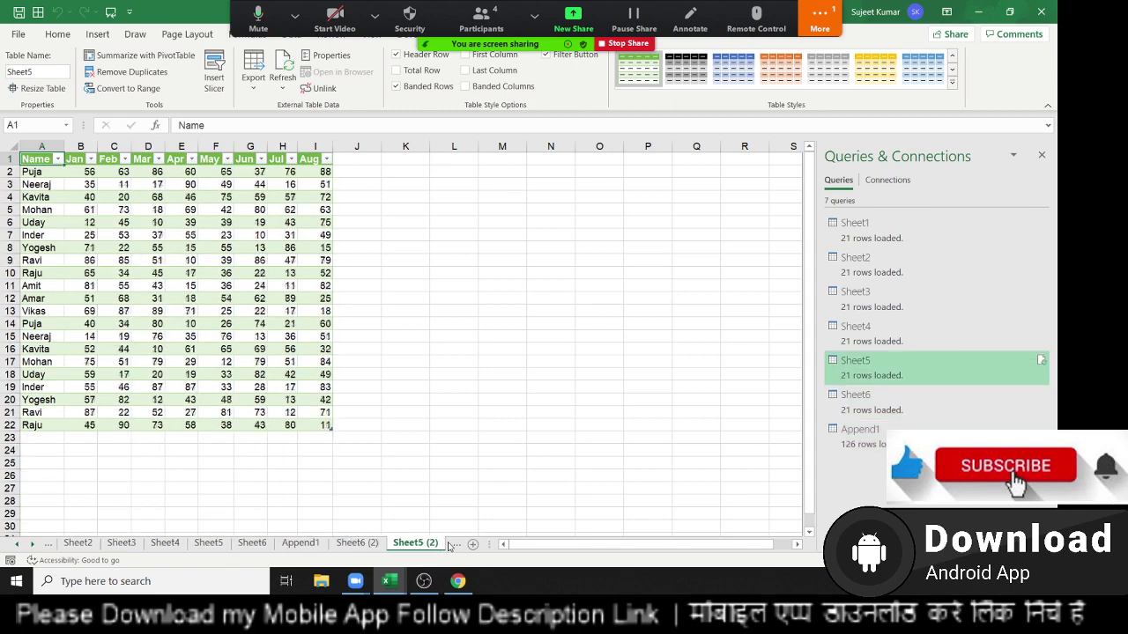
click(445, 543)
click(446, 544)
click(446, 543)
click(447, 543)
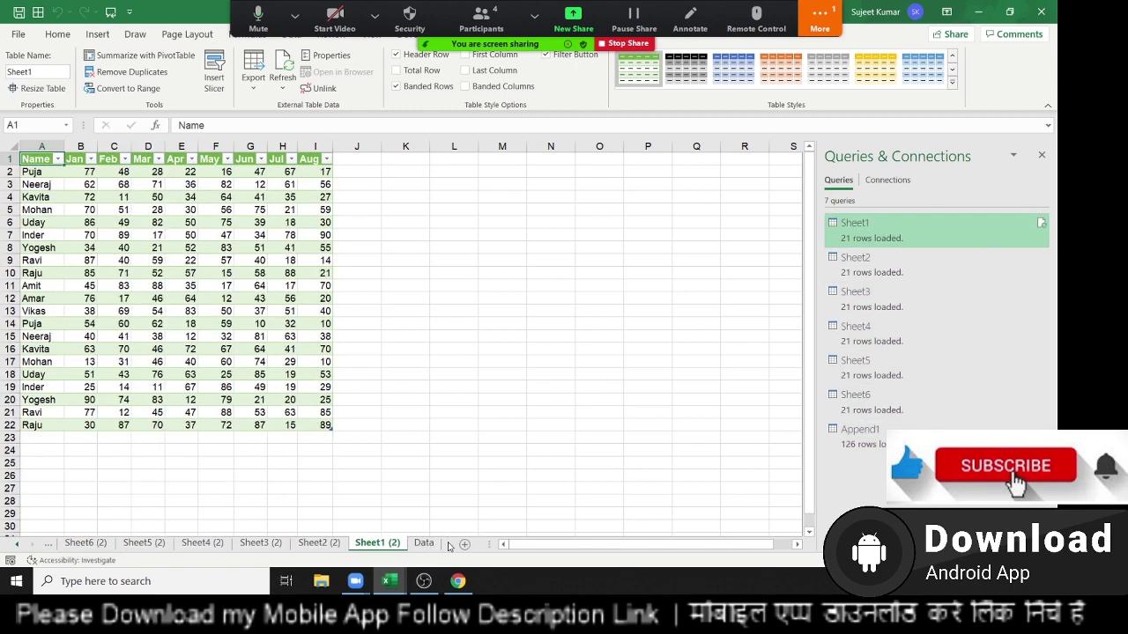
click(436, 543)
click(393, 544)
Step: Scroll the sheet tabs back to the first sheets and switch to Append1
click(17, 543)
click(17, 543)
click(17, 543)
click(17, 544)
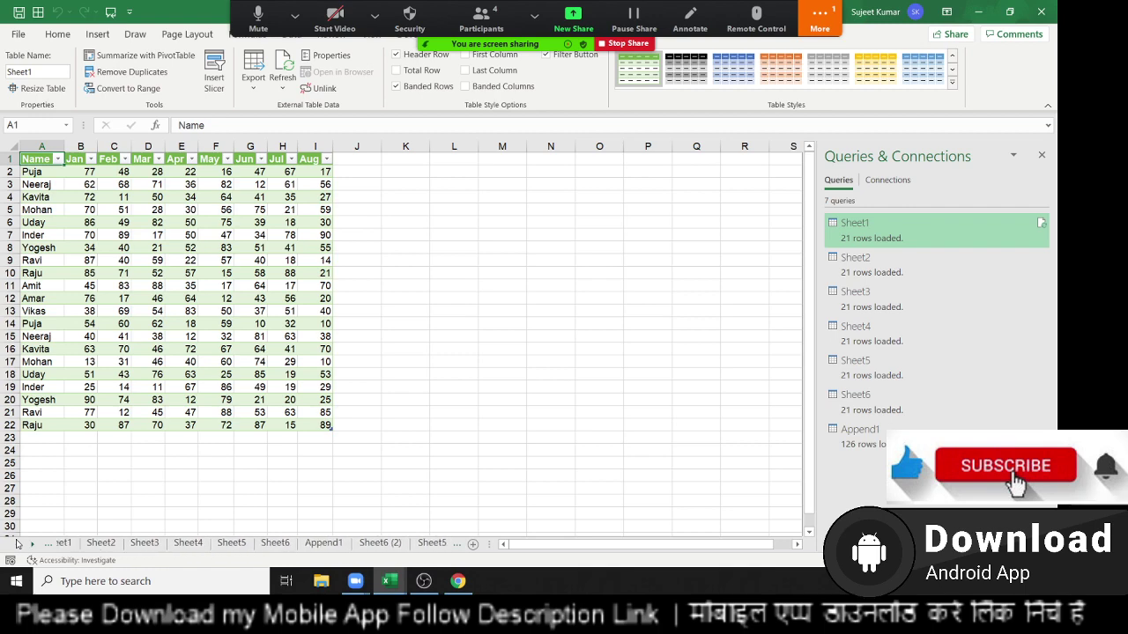
click(17, 544)
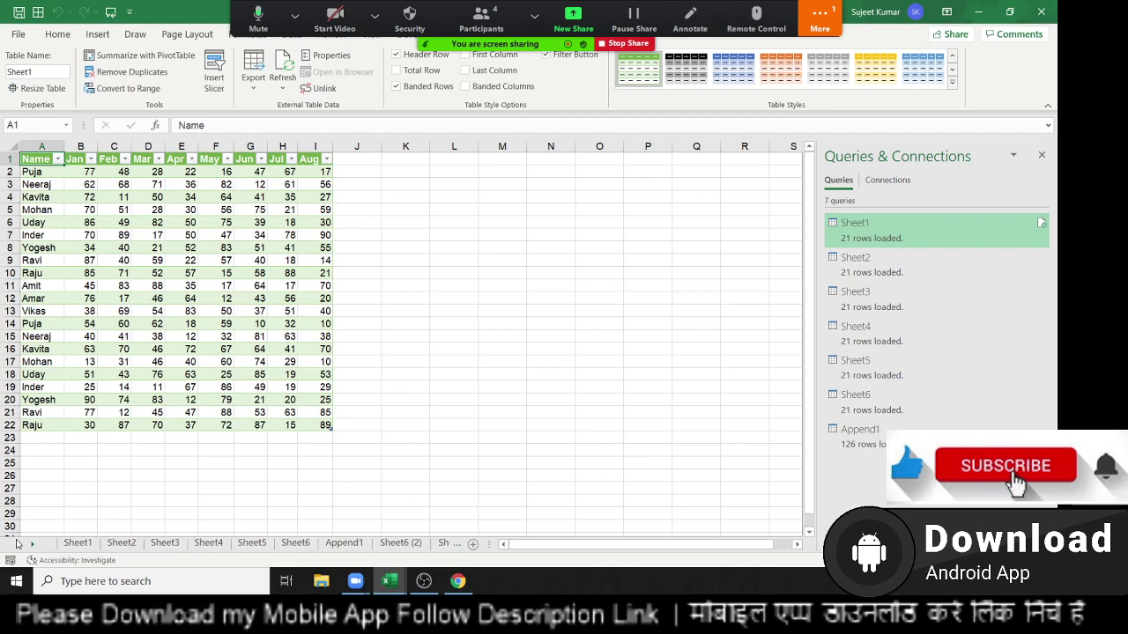
click(358, 546)
Step: Delete the Append1 sheet and the Append1 query
right_click(358, 548)
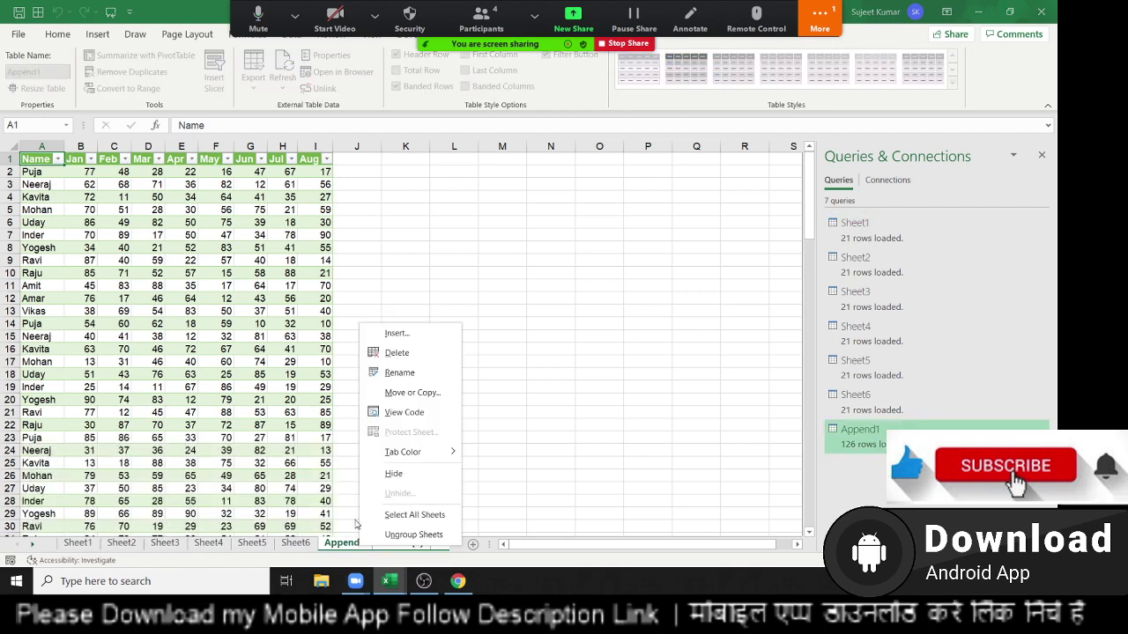
click(392, 354)
click(506, 329)
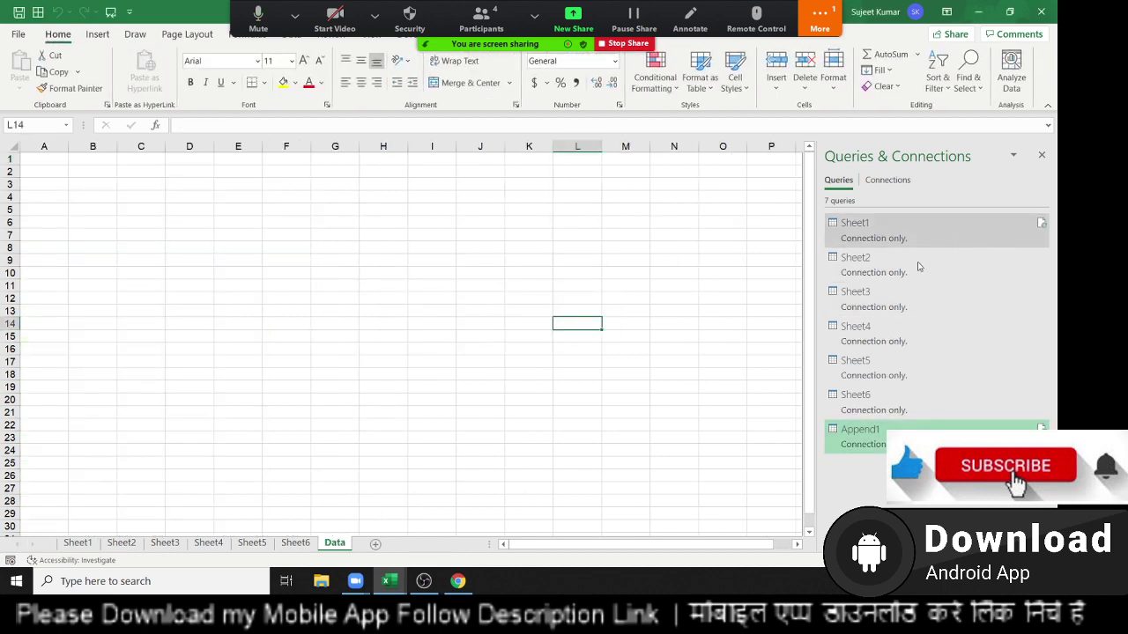
right_click(924, 433)
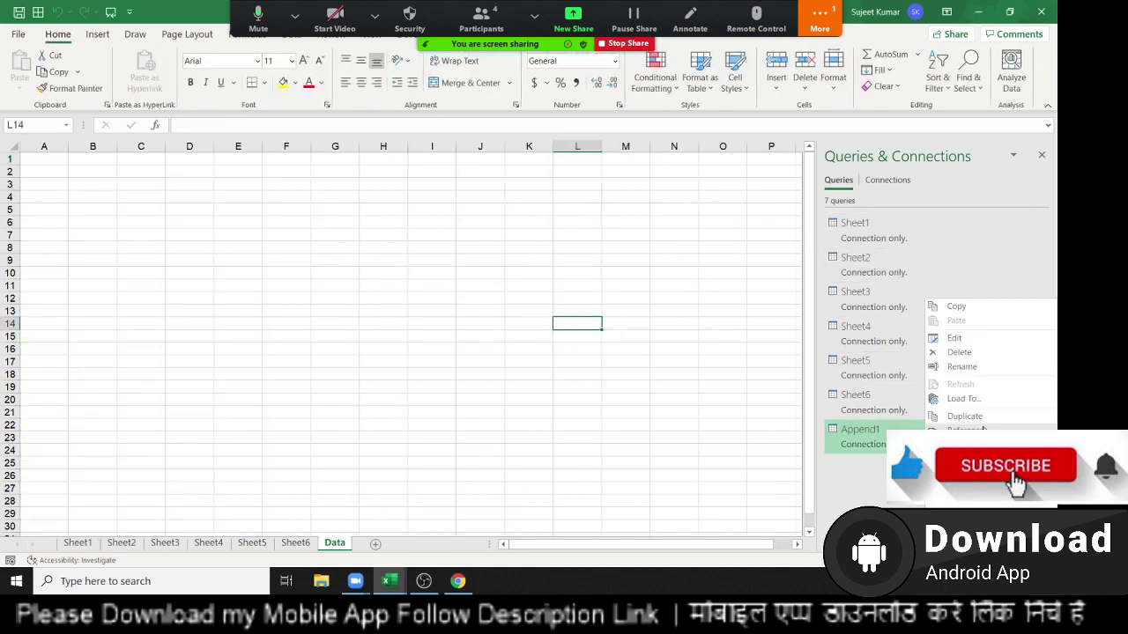
click(969, 353)
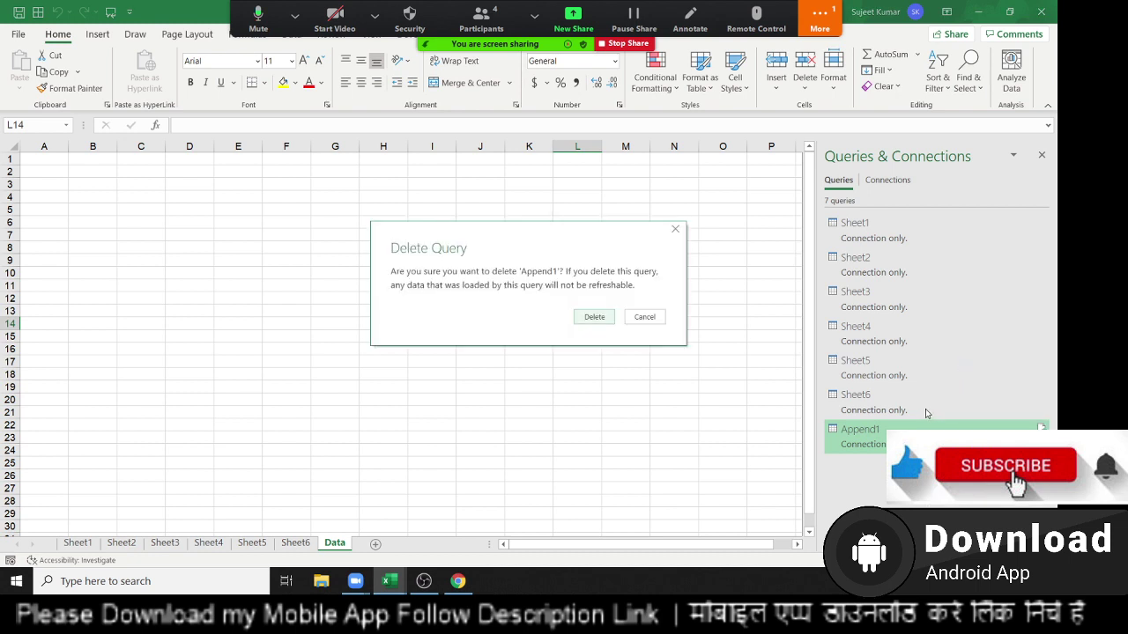
click(594, 317)
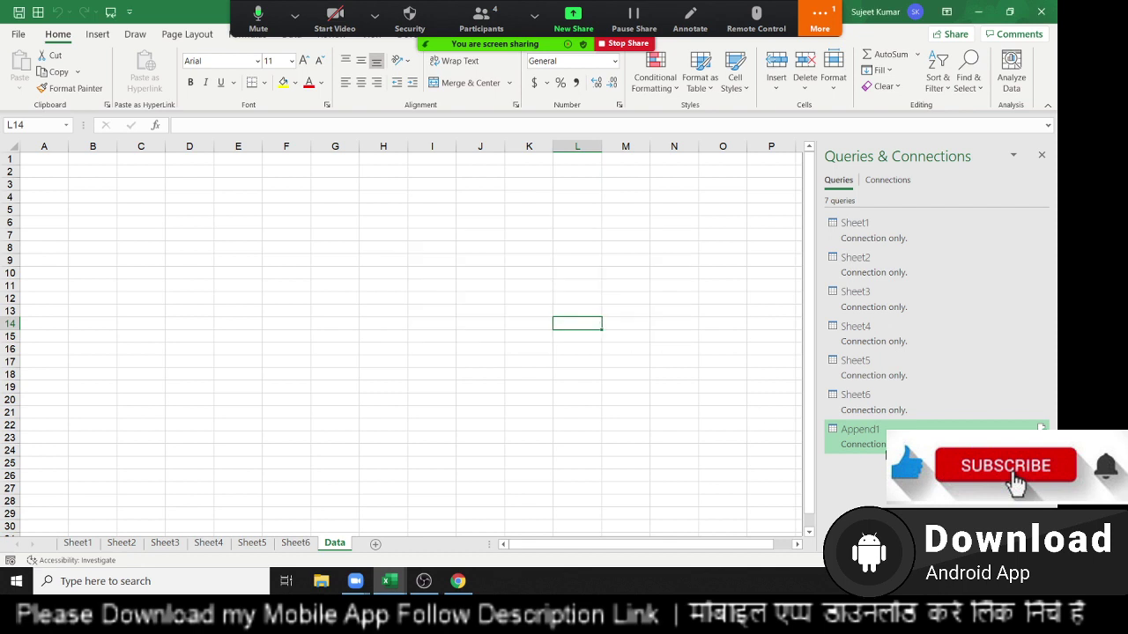
Step: Delete the Sheet6, Sheet5 and Sheet4 queries
right_click(879, 424)
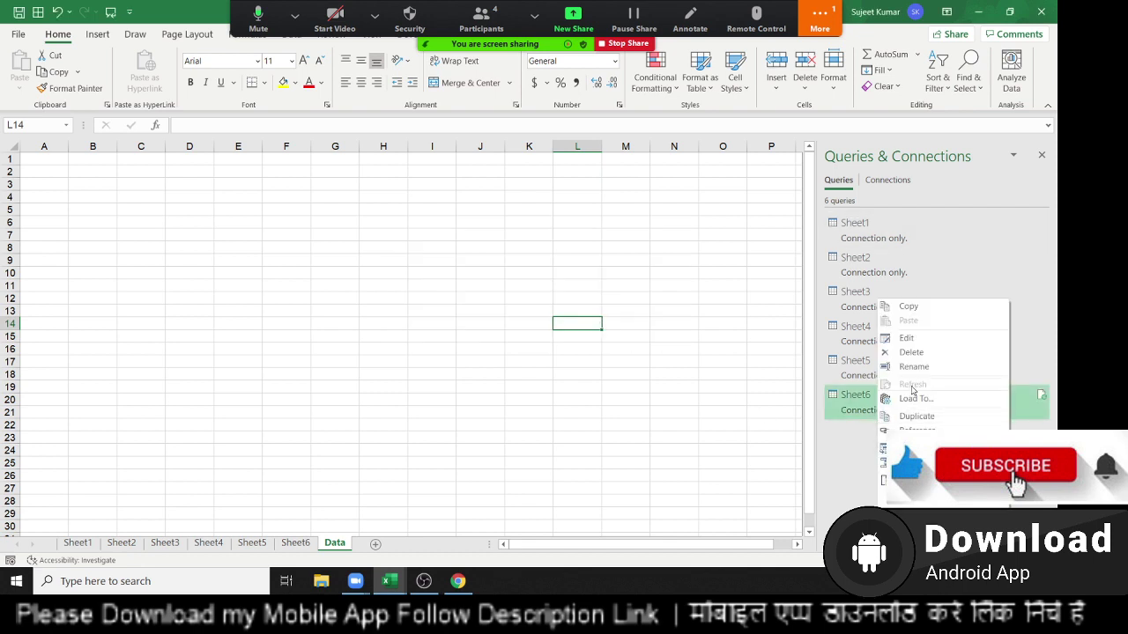
click(912, 352)
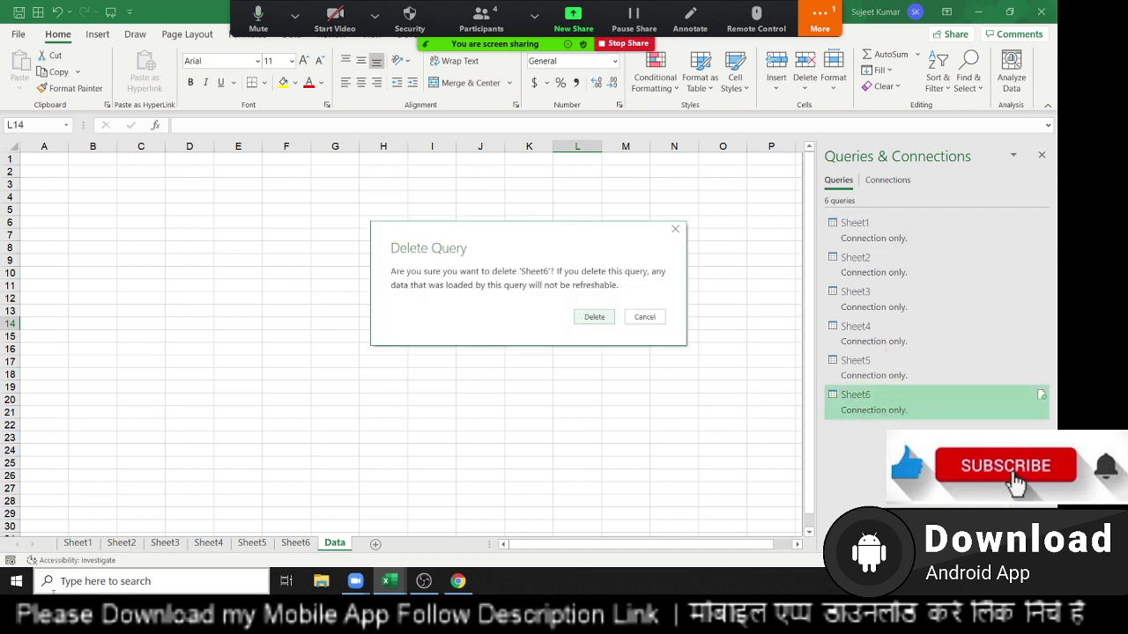
click(592, 318)
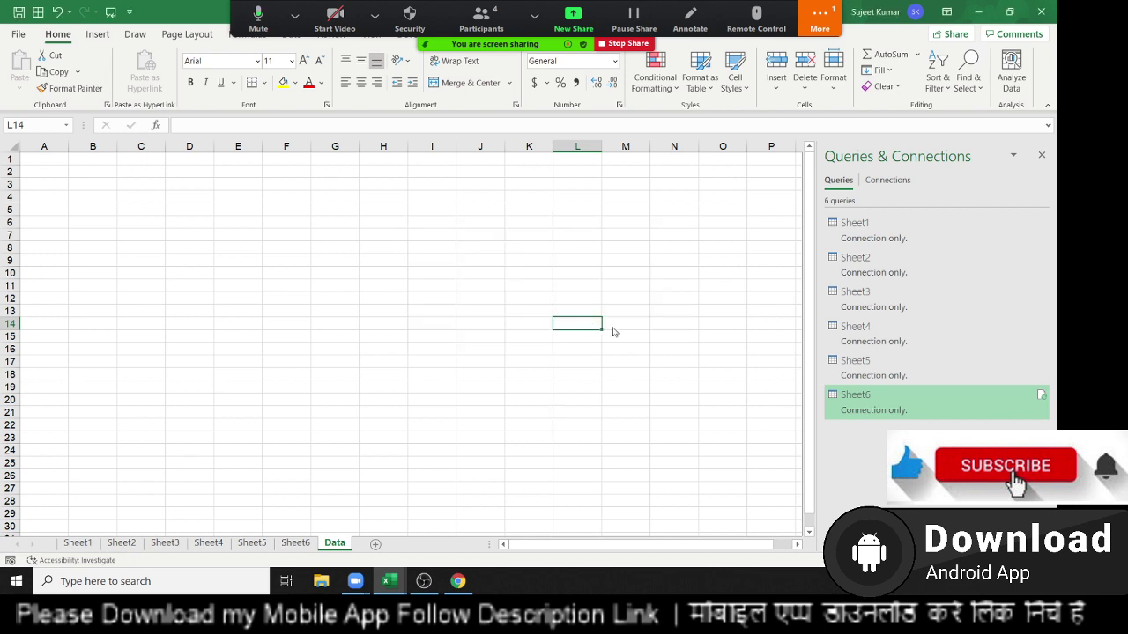
right_click(859, 395)
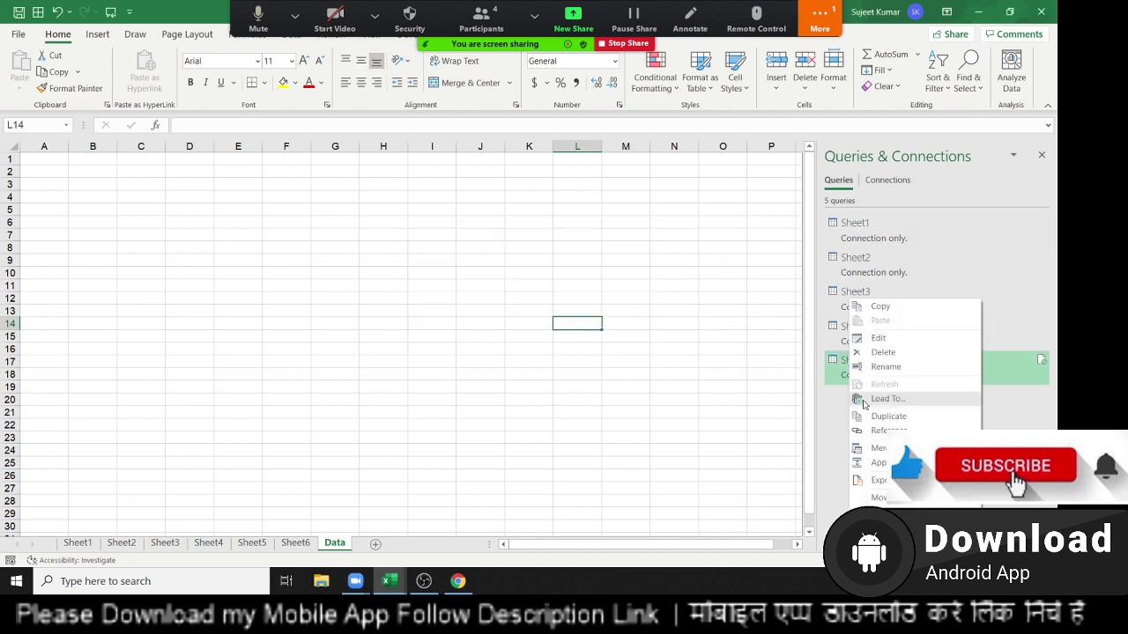
click(884, 352)
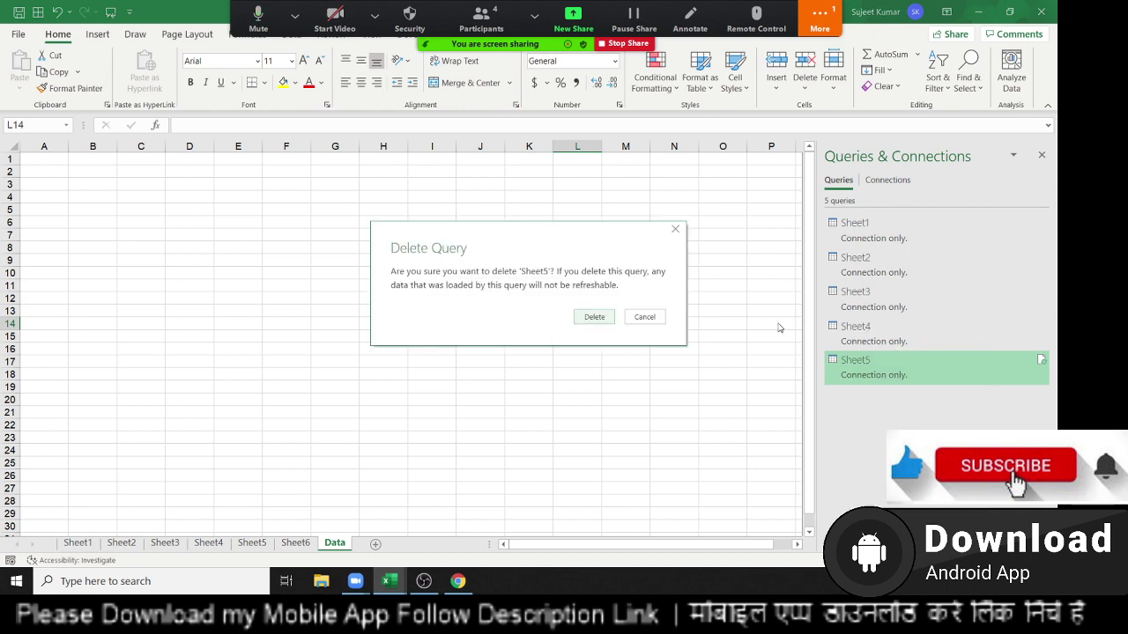
click(591, 325)
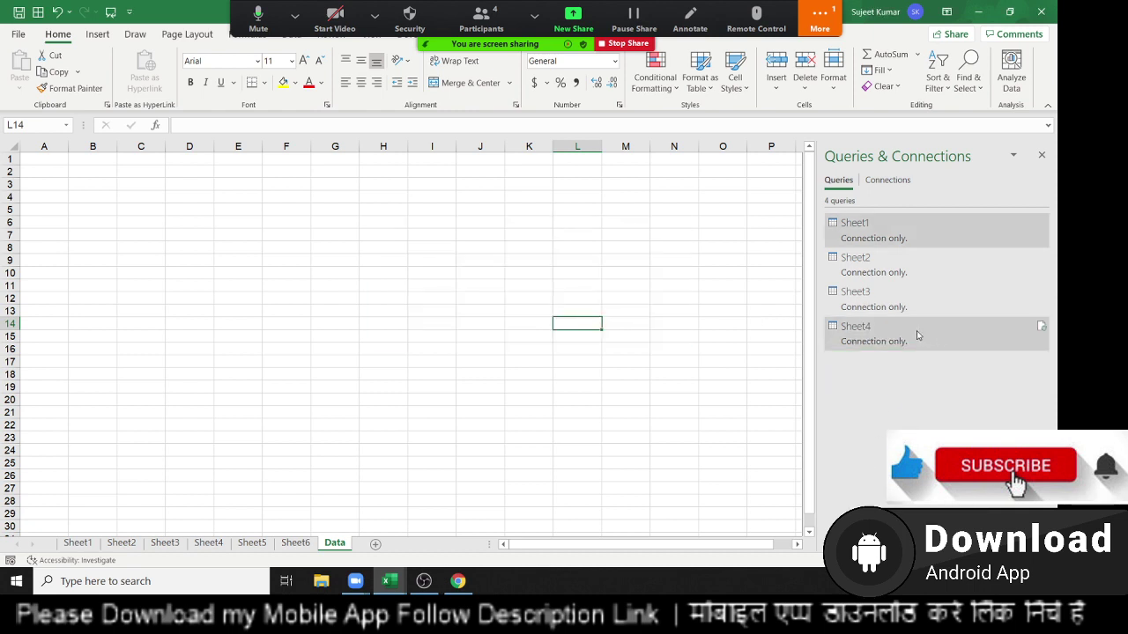
right_click(918, 335)
click(947, 354)
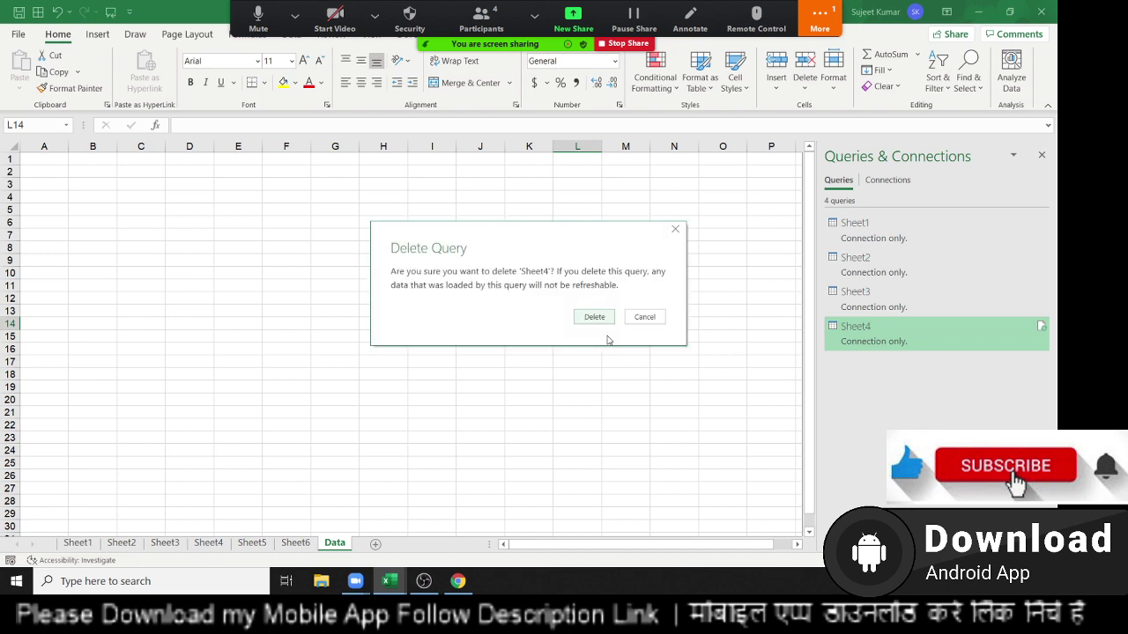
click(584, 318)
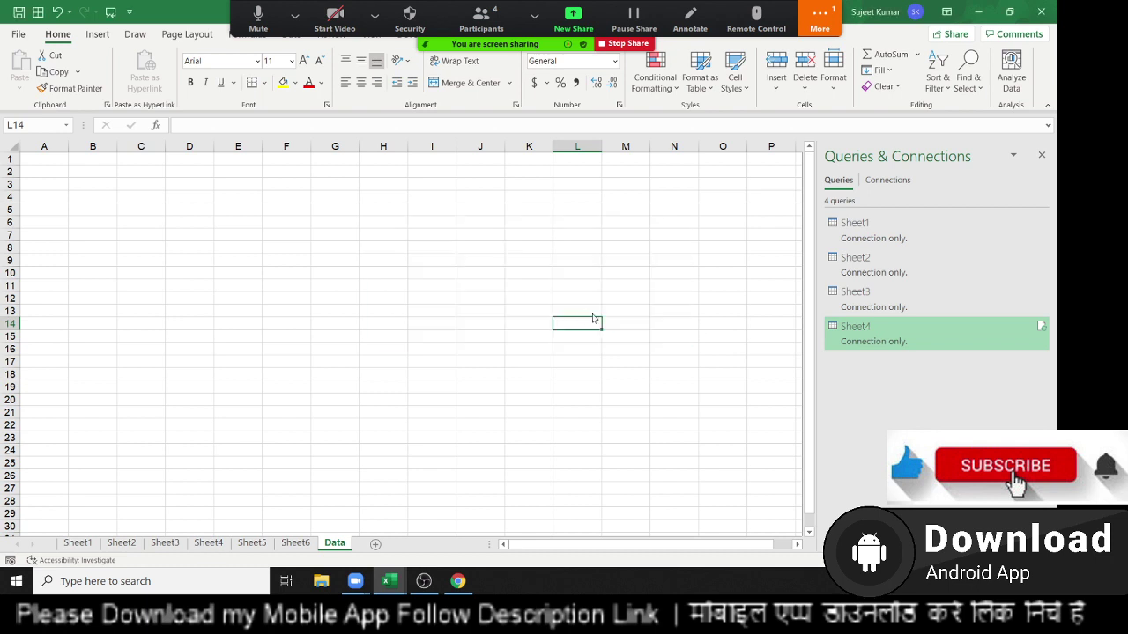
Step: Delete the Sheet3, Sheet2 and Sheet1 queries and close the Queries & Connections pane
right_click(916, 304)
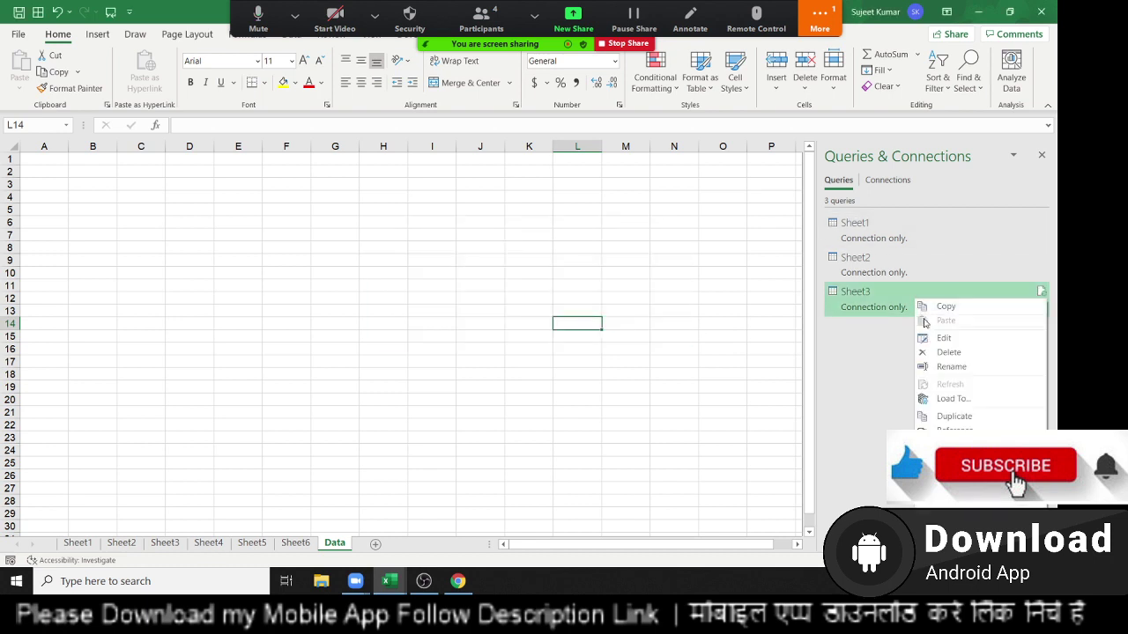
click(949, 356)
click(597, 317)
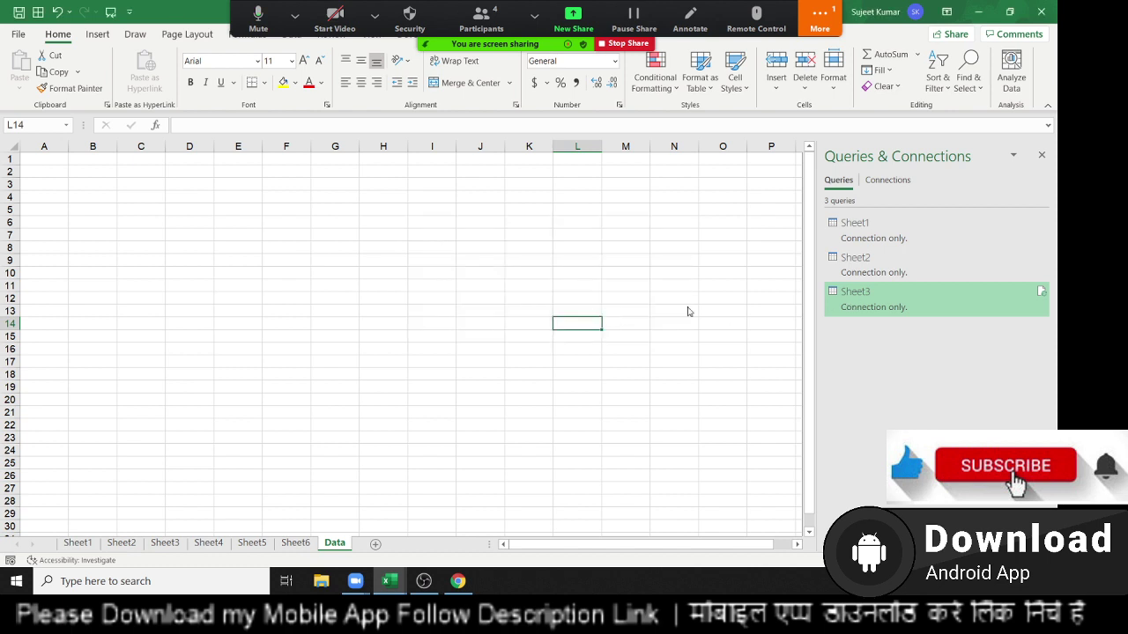
right_click(851, 276)
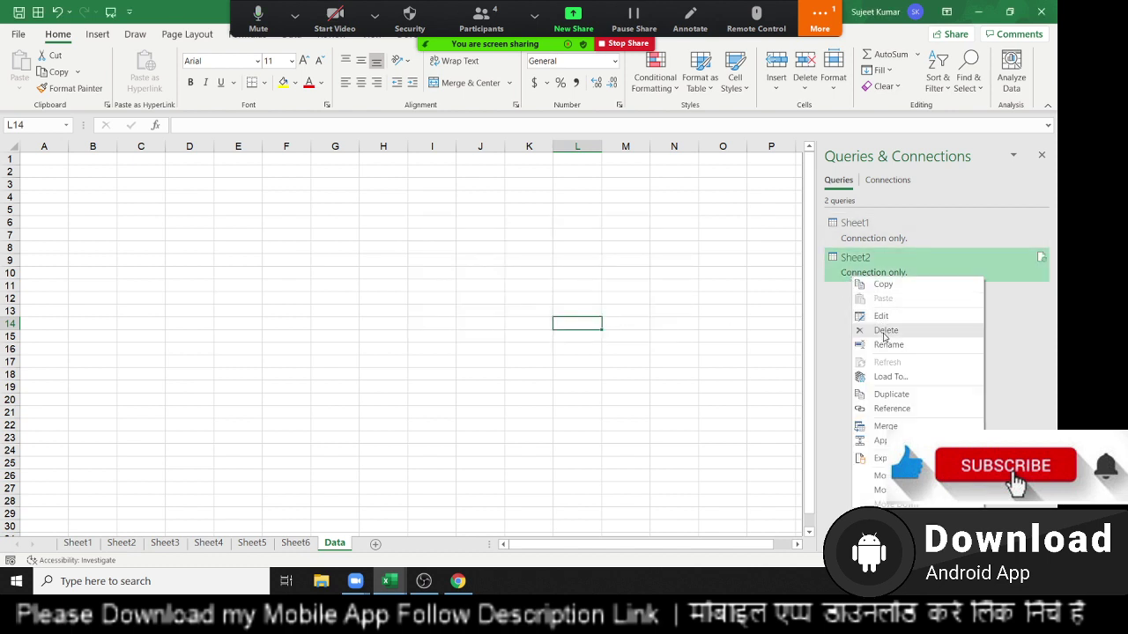
click(884, 332)
click(584, 319)
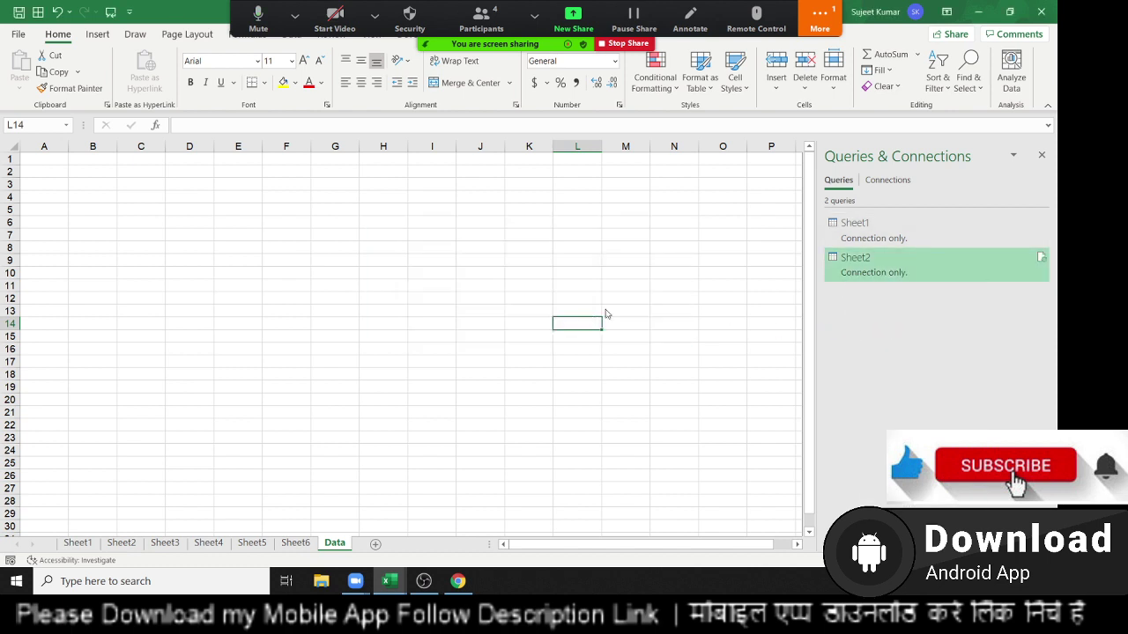
right_click(884, 245)
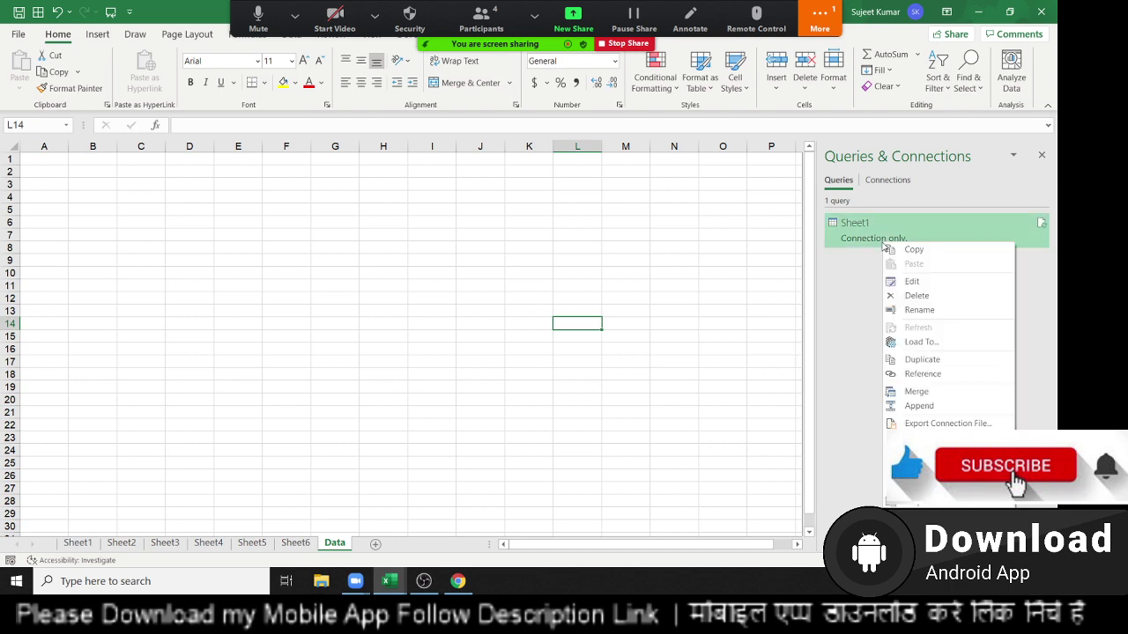
click(916, 296)
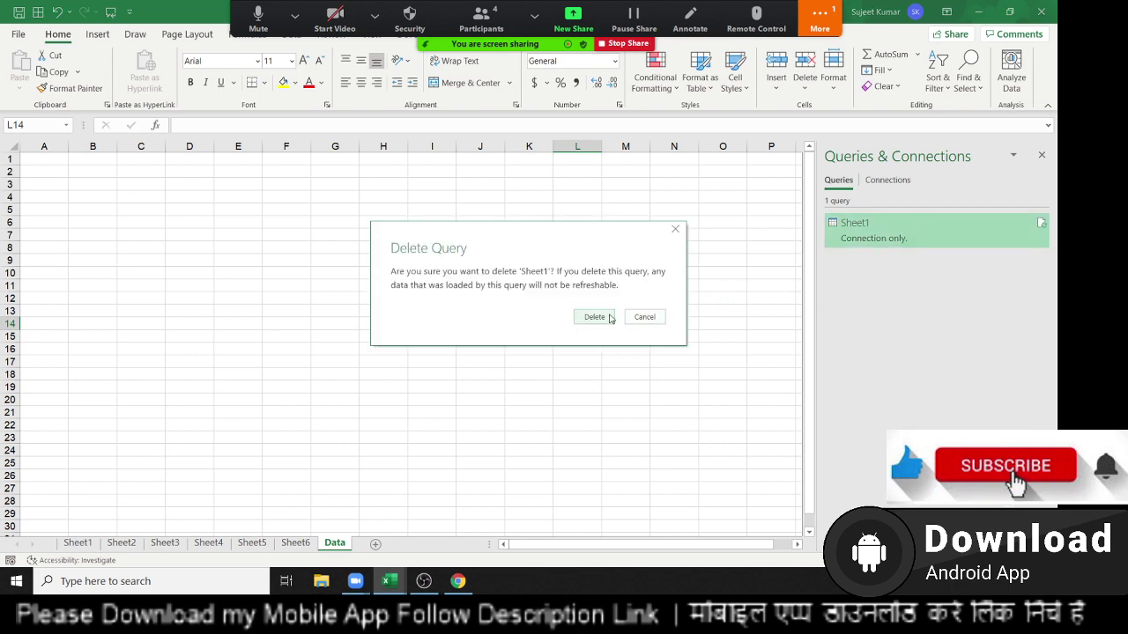
click(606, 318)
click(1042, 157)
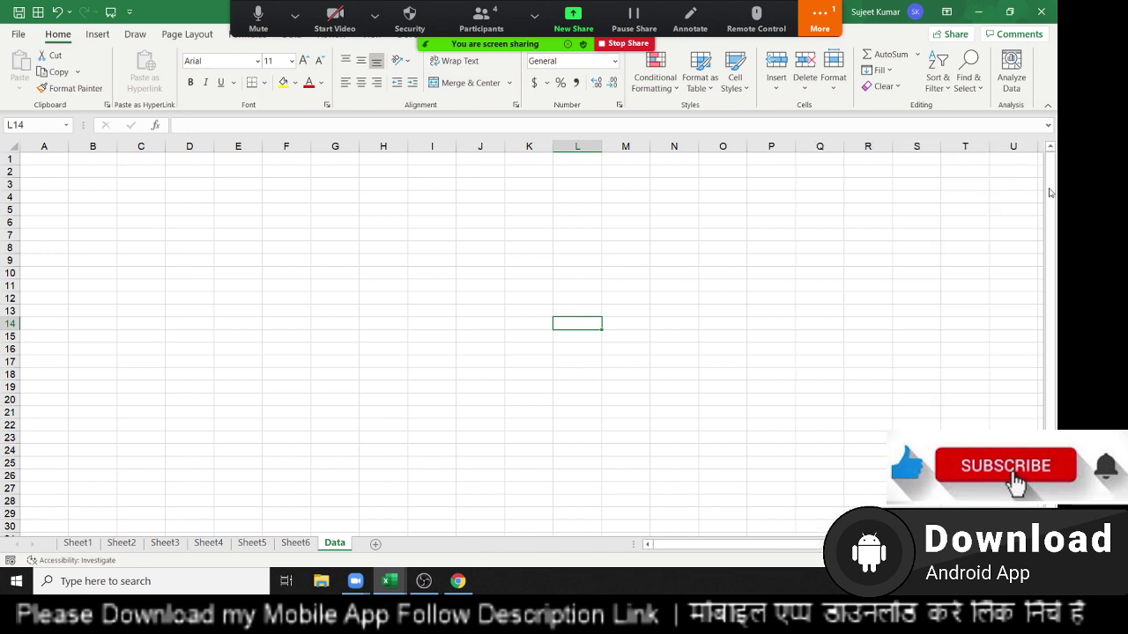
Step: Select A2 and import the DataC.xlsm workbook via Get Data > From File > From Workbook
click(334, 209)
click(44, 172)
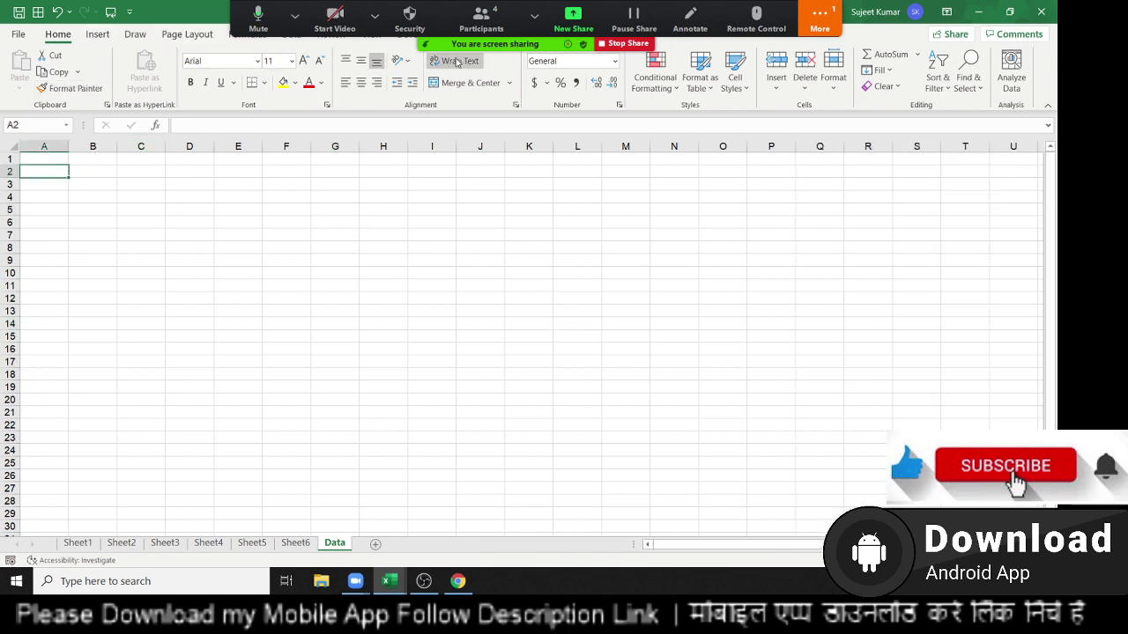
click(425, 45)
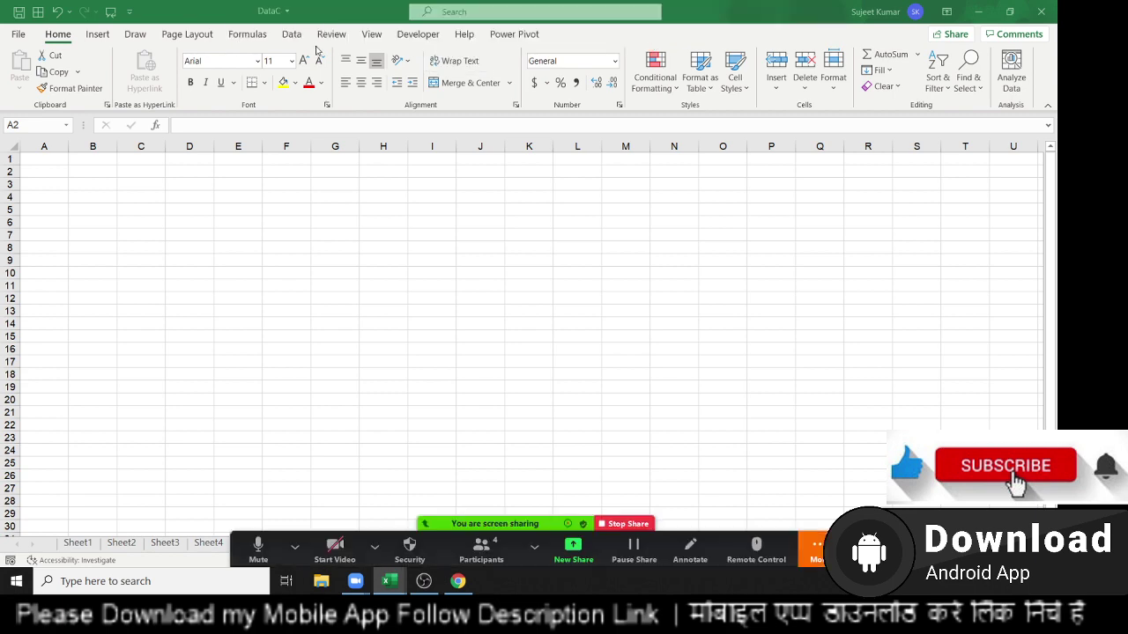
click(294, 37)
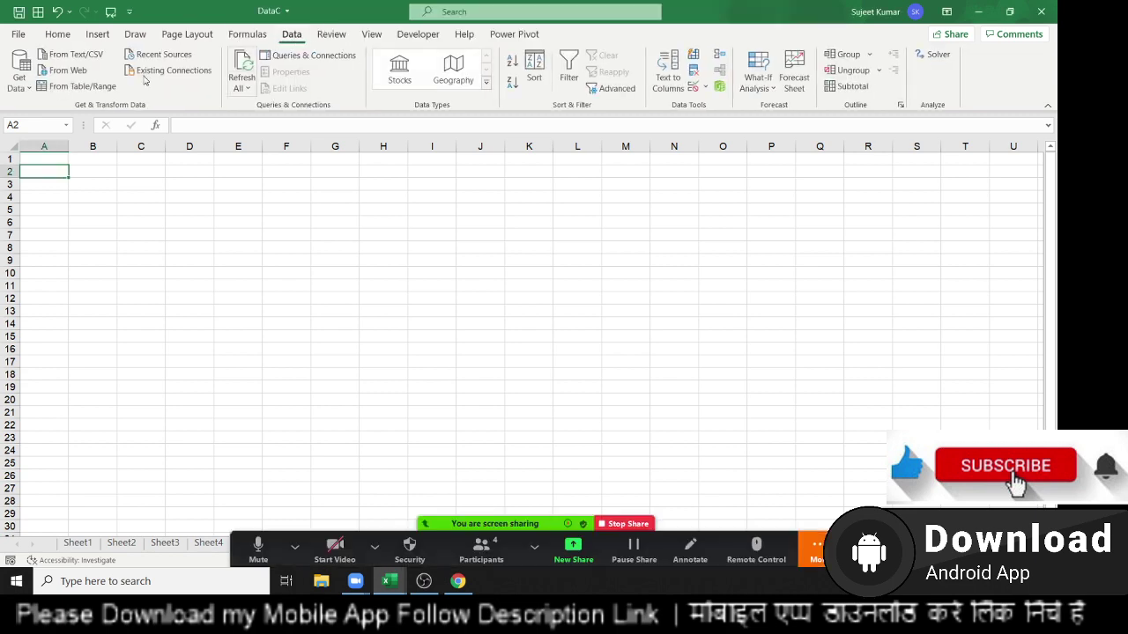
click(19, 89)
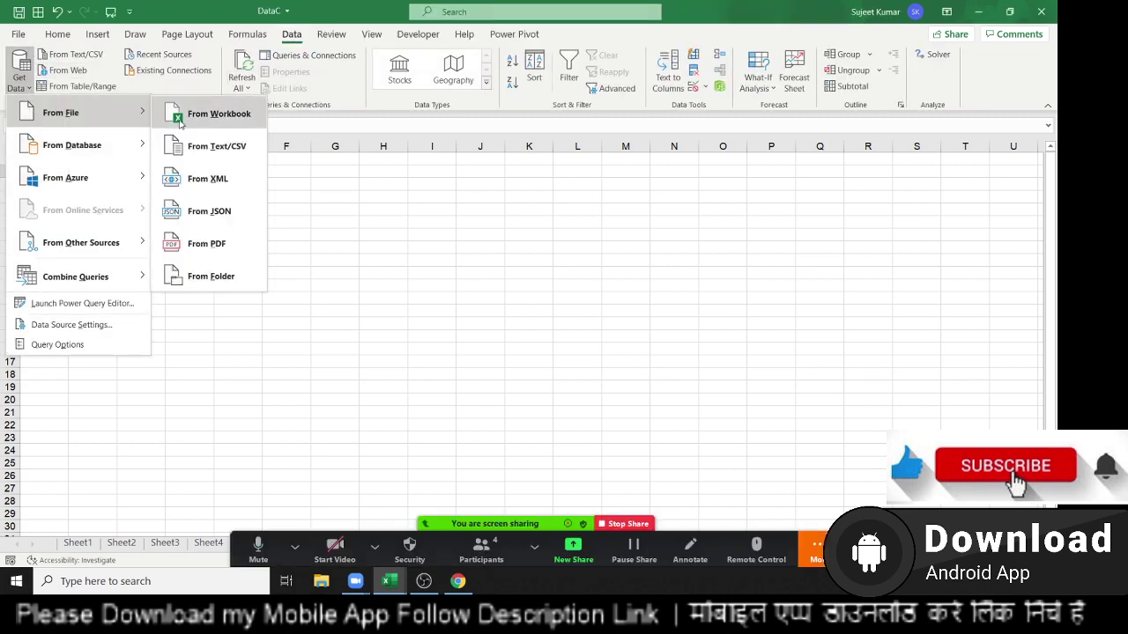
click(299, 501)
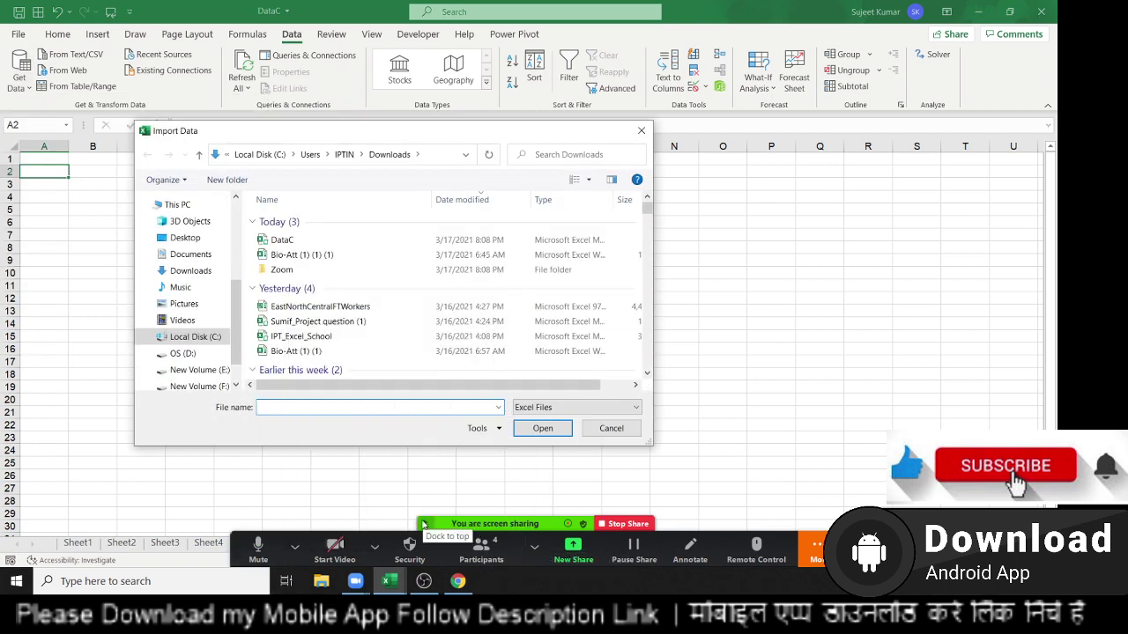
click(282, 239)
click(542, 428)
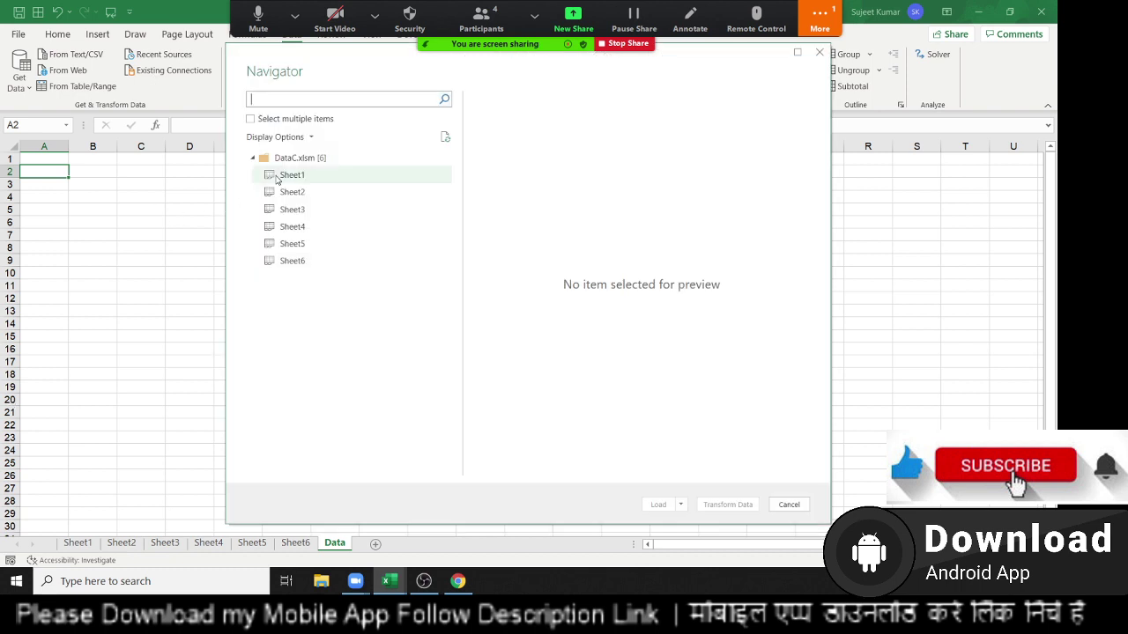
Step: Enable multiple selection, tick Sheet1 through Sheet6, and choose Load To..
click(303, 119)
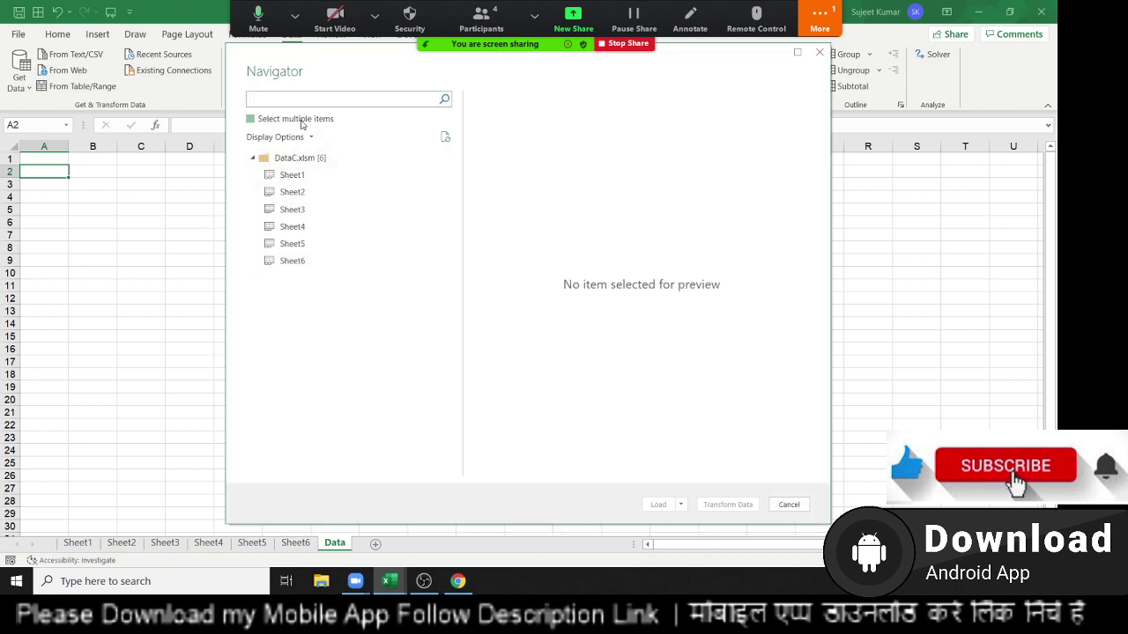
click(299, 176)
click(302, 191)
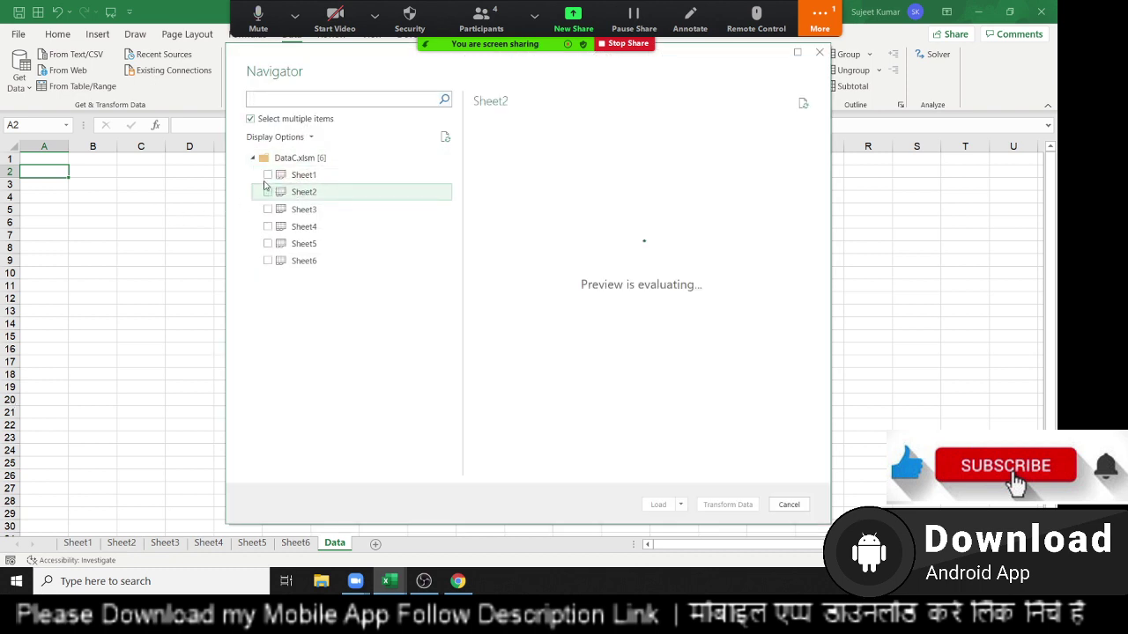
click(267, 175)
click(267, 192)
click(267, 209)
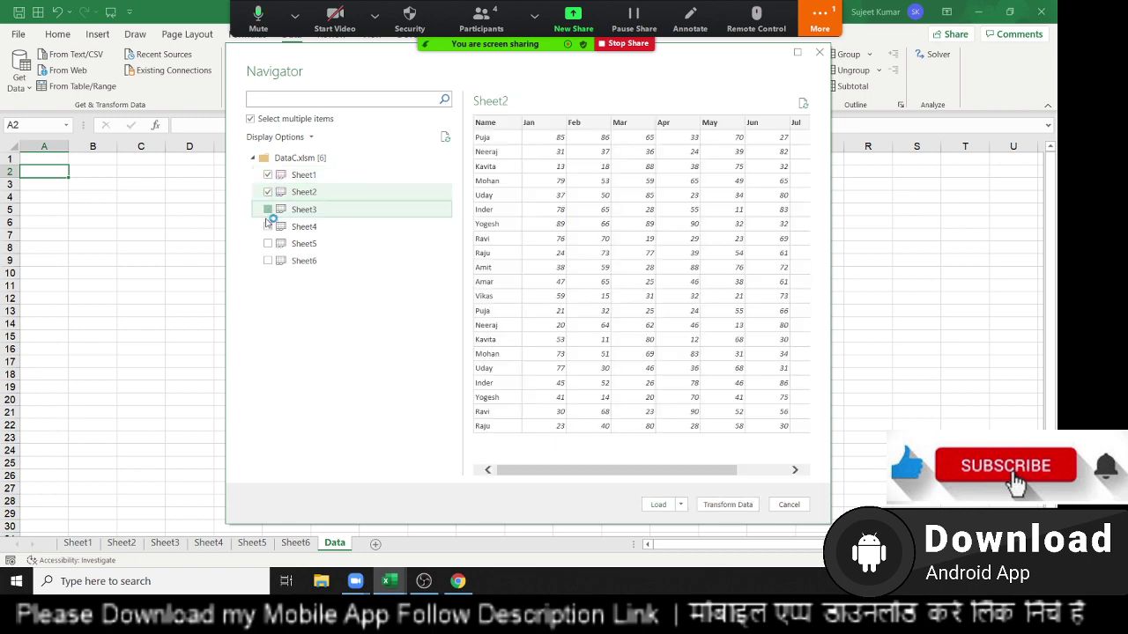
click(266, 227)
click(267, 244)
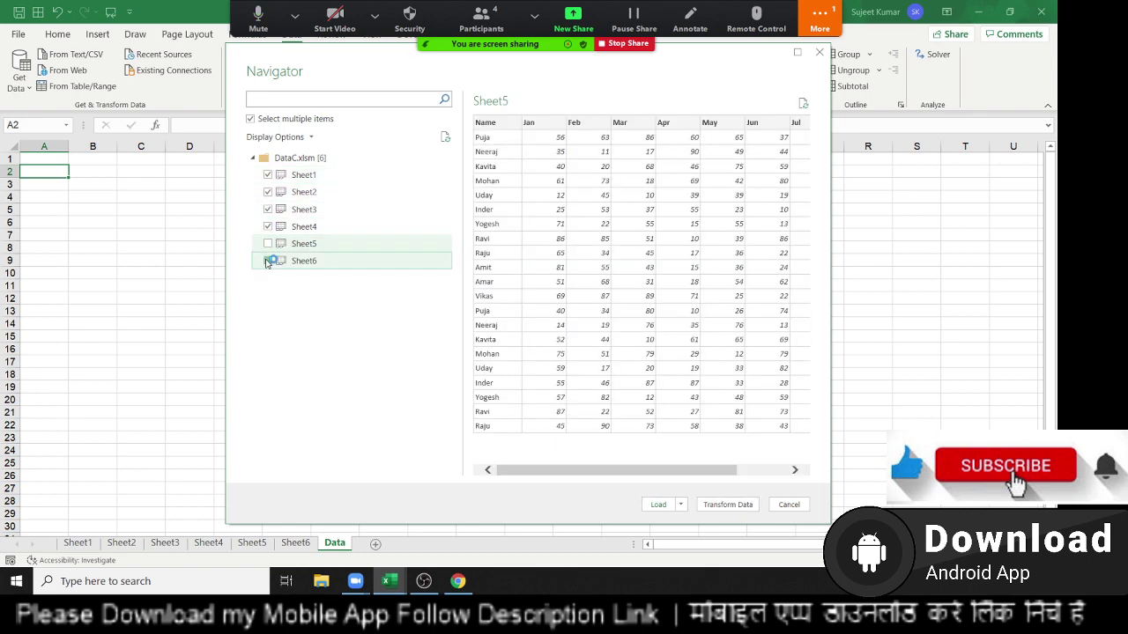
click(267, 261)
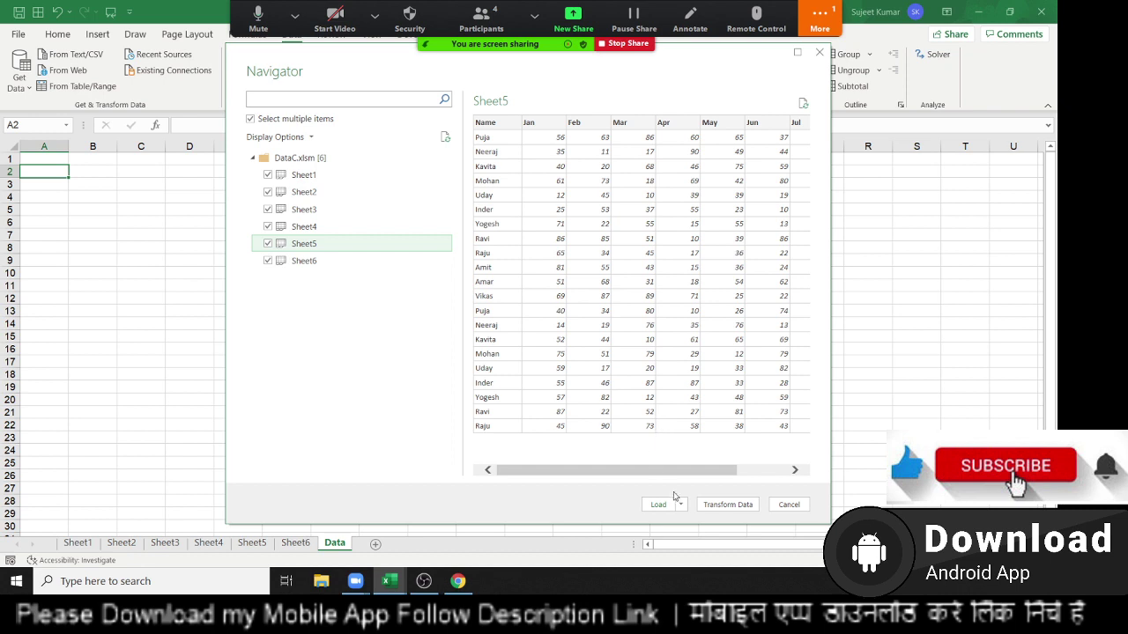
click(681, 509)
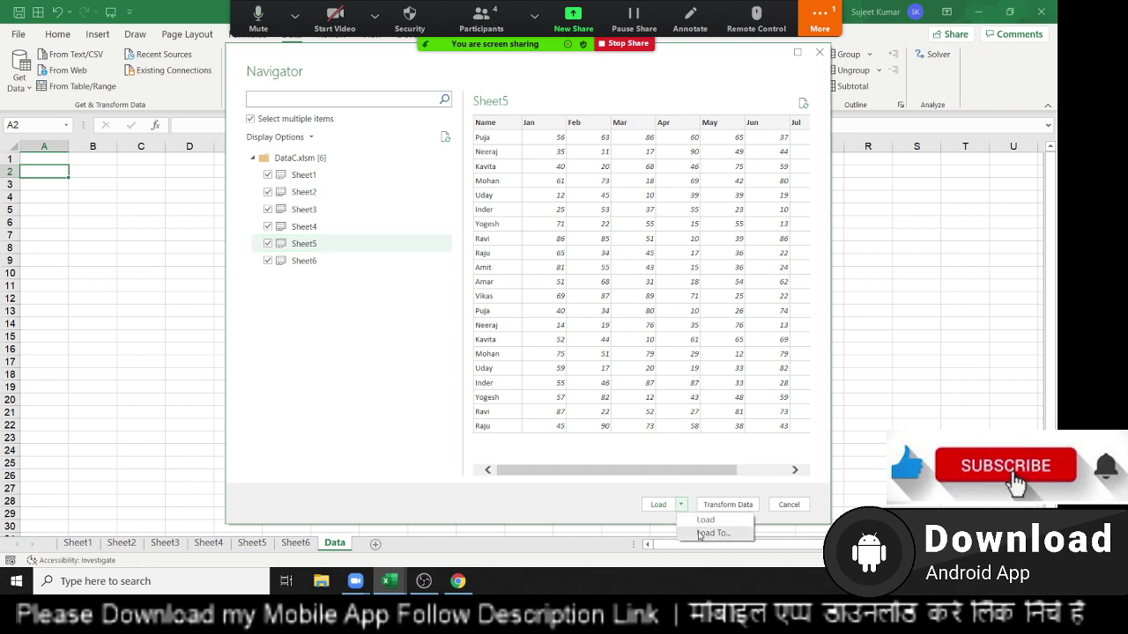
click(700, 535)
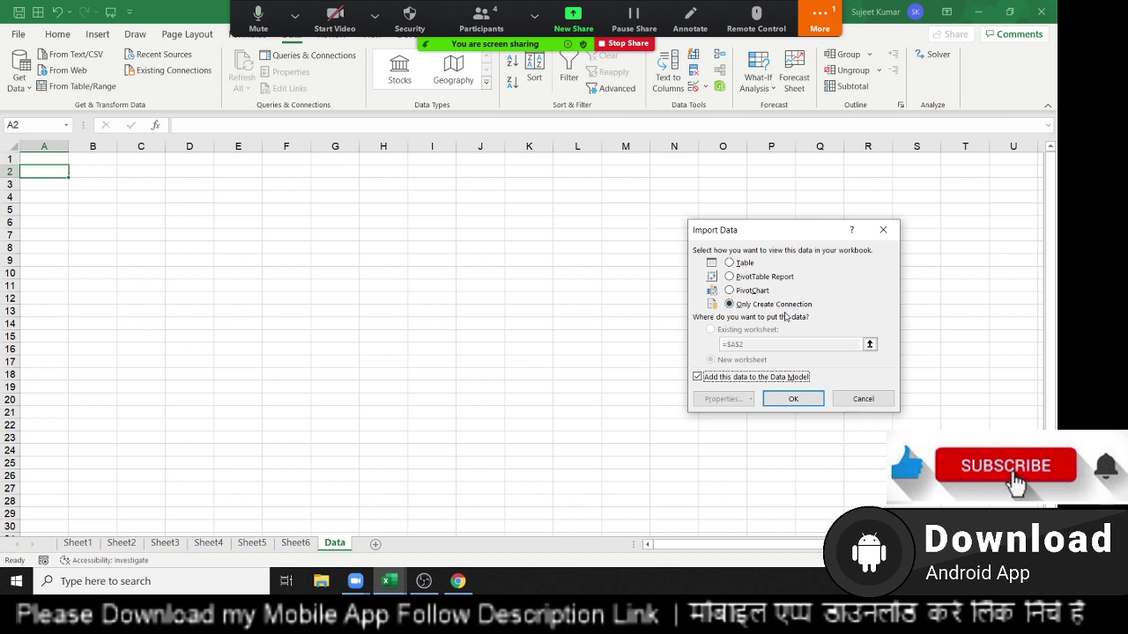
Step: Load the six sheets as connection-only queries added to the Data Model
click(808, 398)
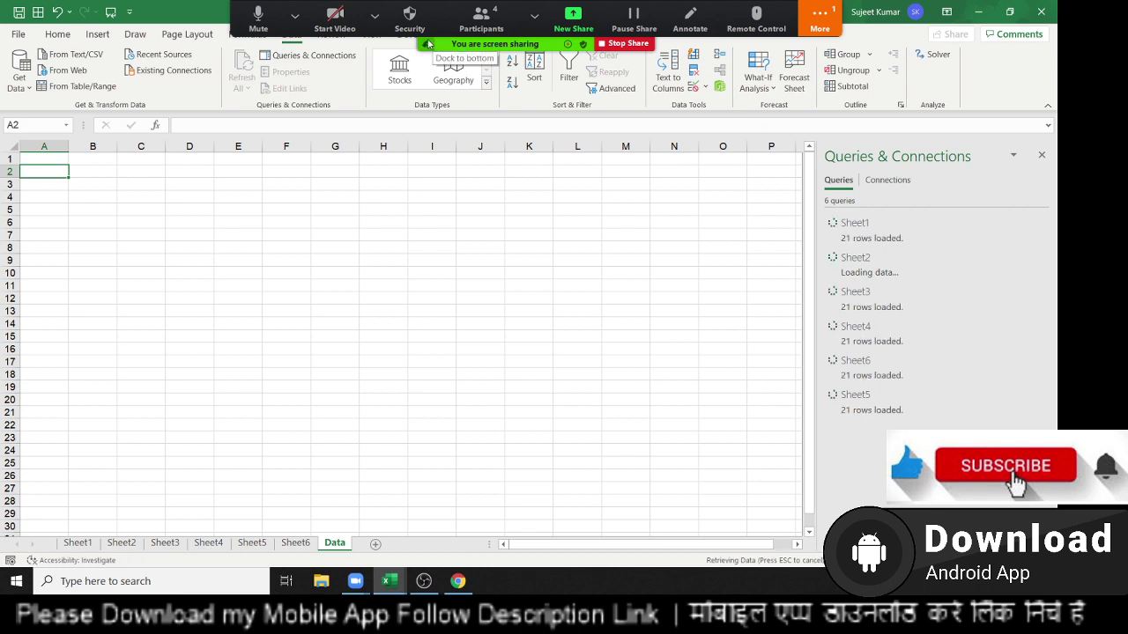
drag(435, 45, 425, 509)
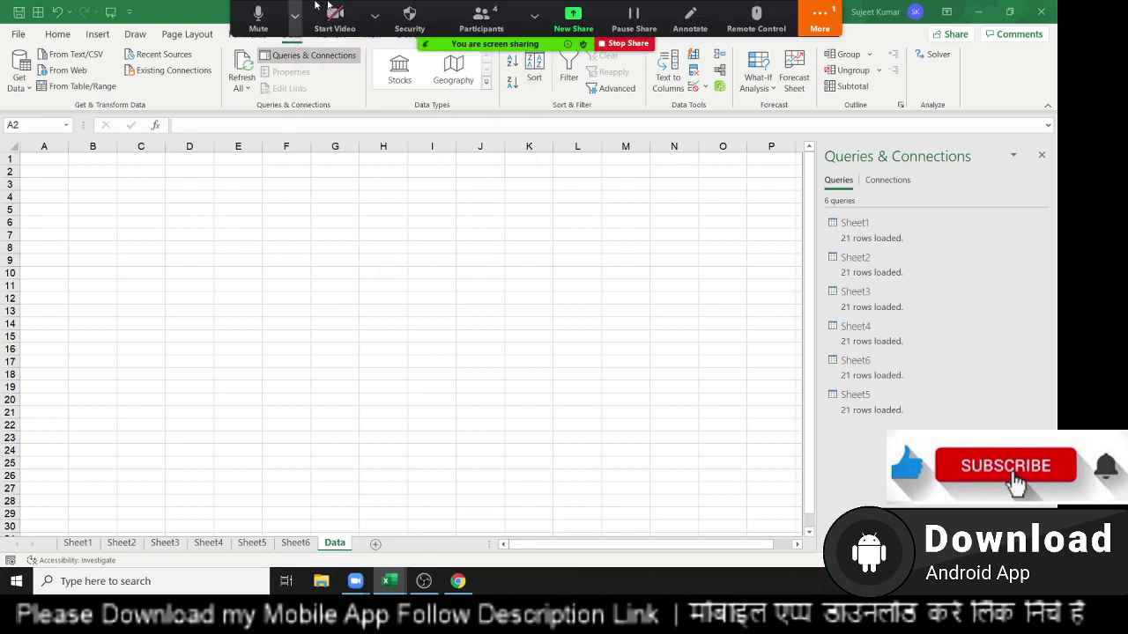
mouse_move(356, 2)
mouse_down()
mouse_move(568, 15)
mouse_move(3, 221)
mouse_move(5, 464)
mouse_up()
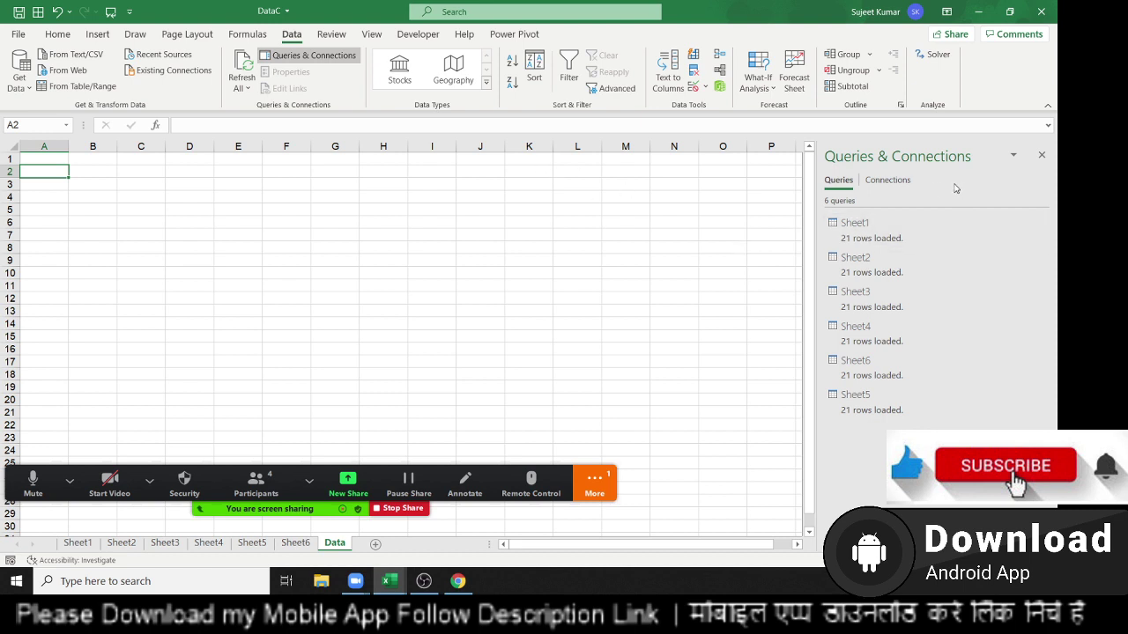
Step: Check the Connections and Queries lists and the Power Pivot ribbon, then return to Data
click(894, 180)
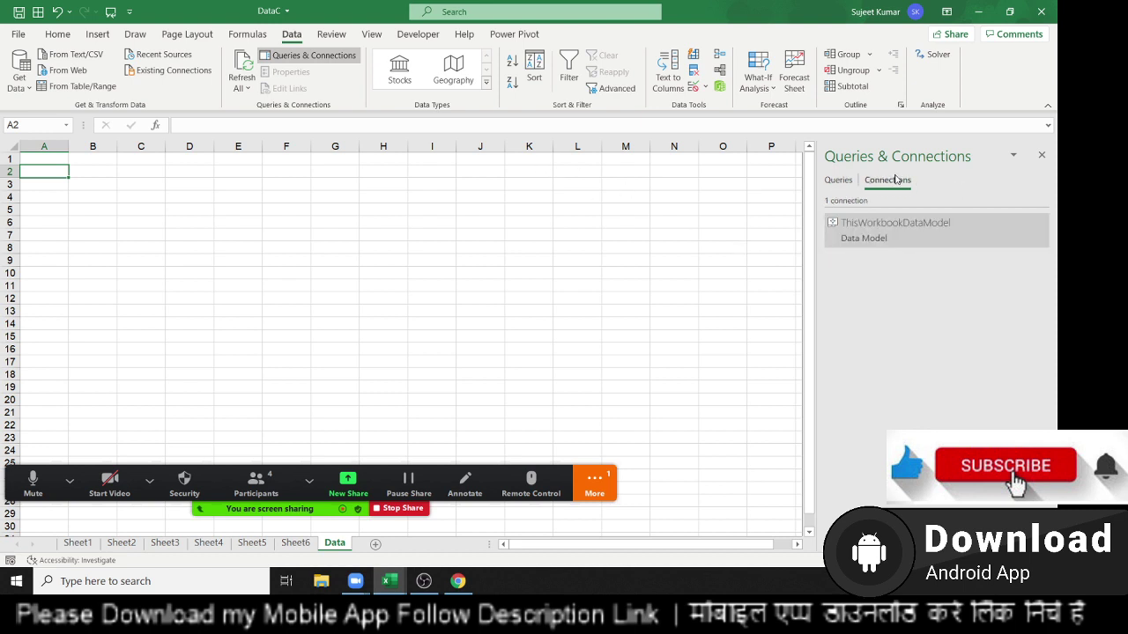
click(840, 179)
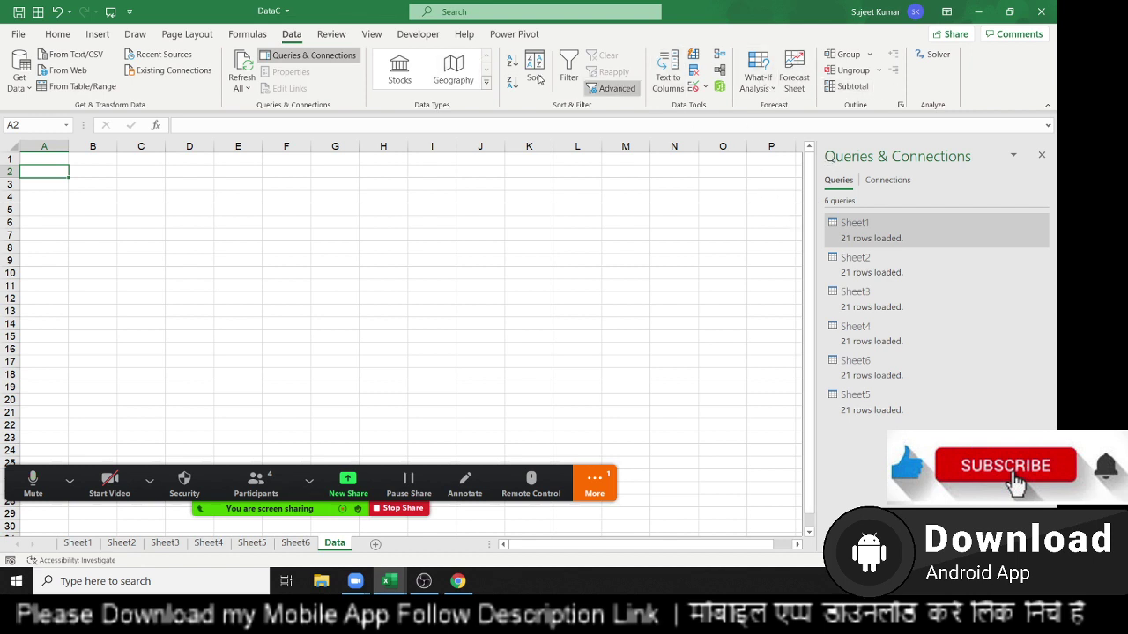
click(513, 38)
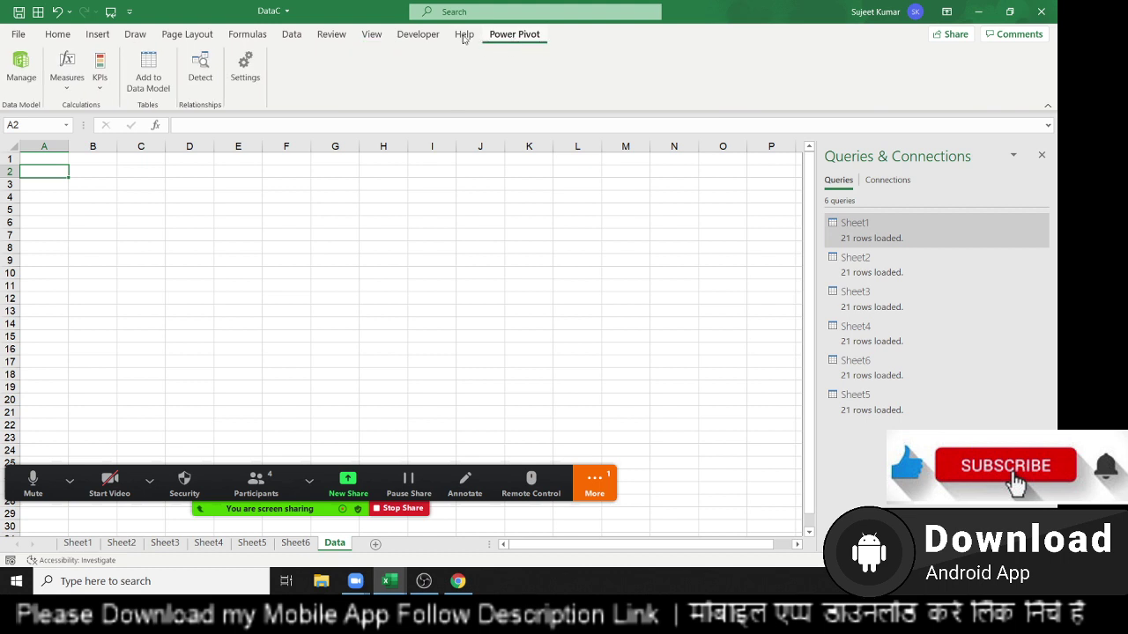
click(294, 39)
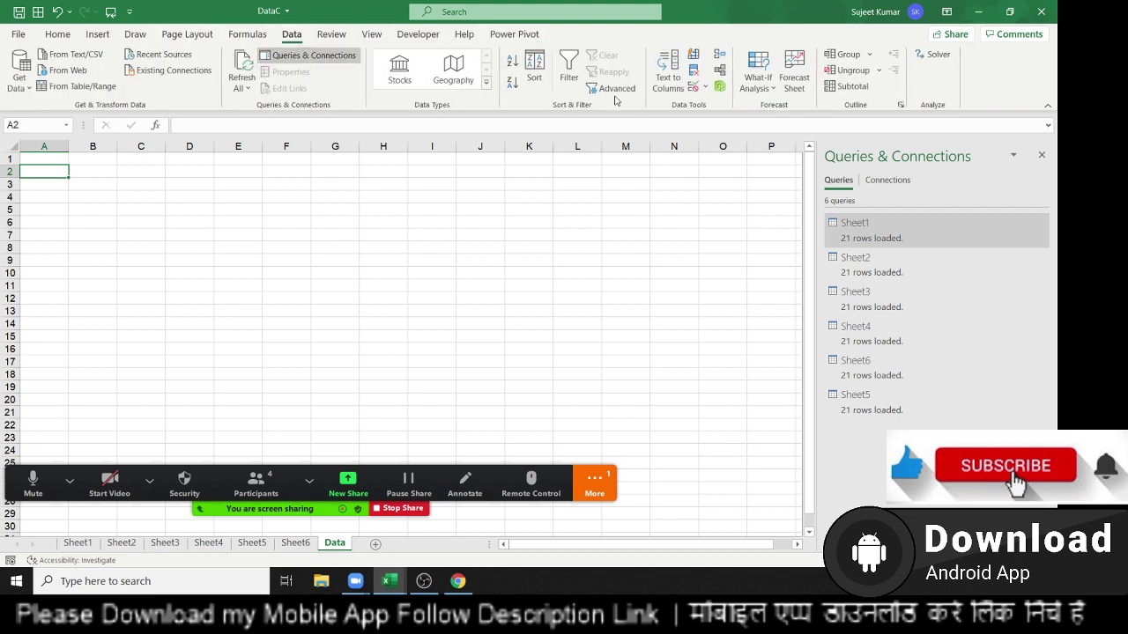
Step: Start a Combine Queries > Append with the Three or more tables option
click(21, 79)
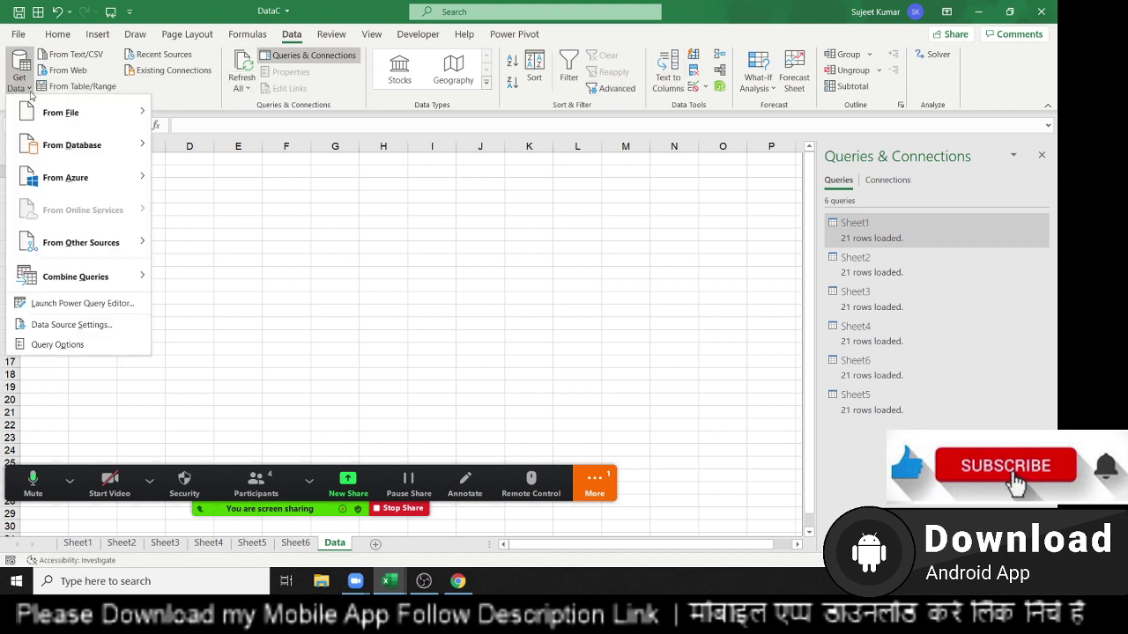
mouse_move(107, 280)
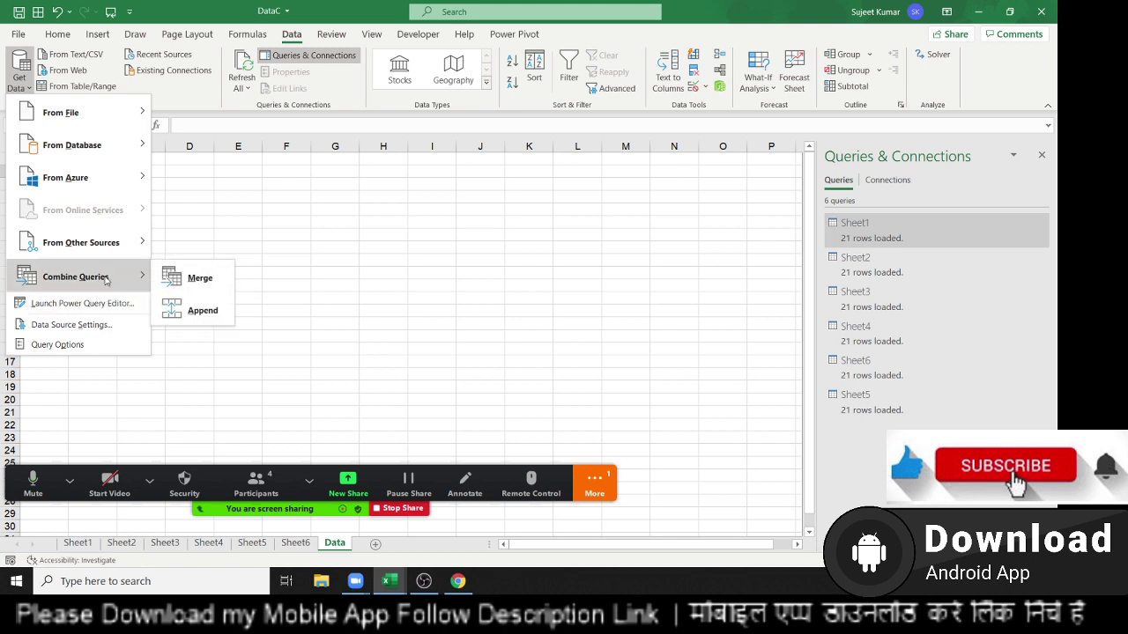
click(205, 318)
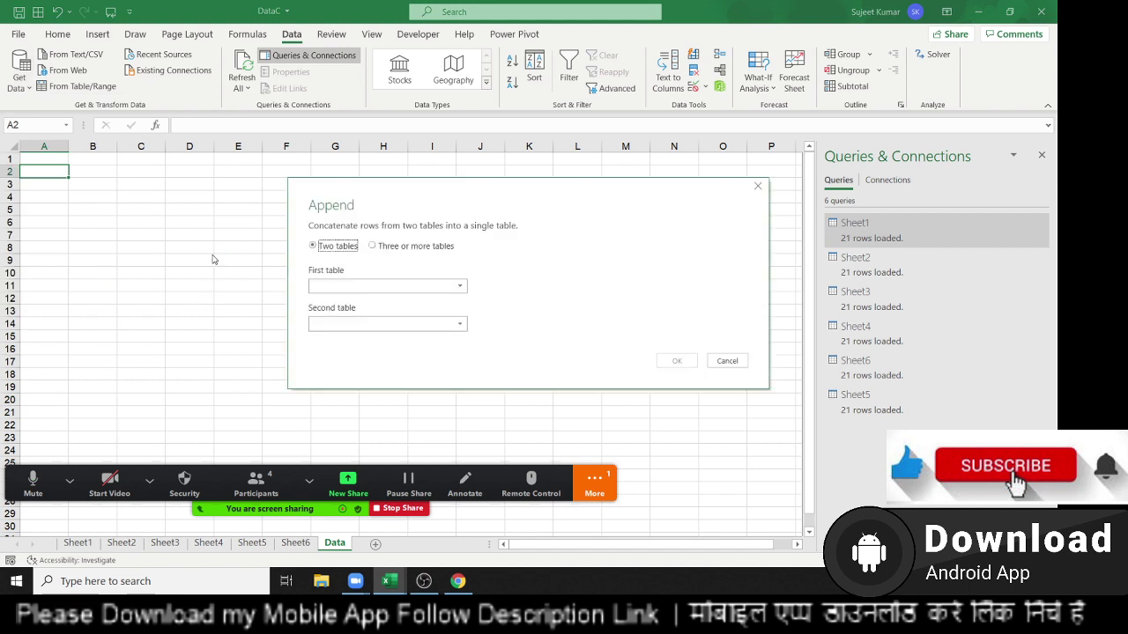
click(373, 248)
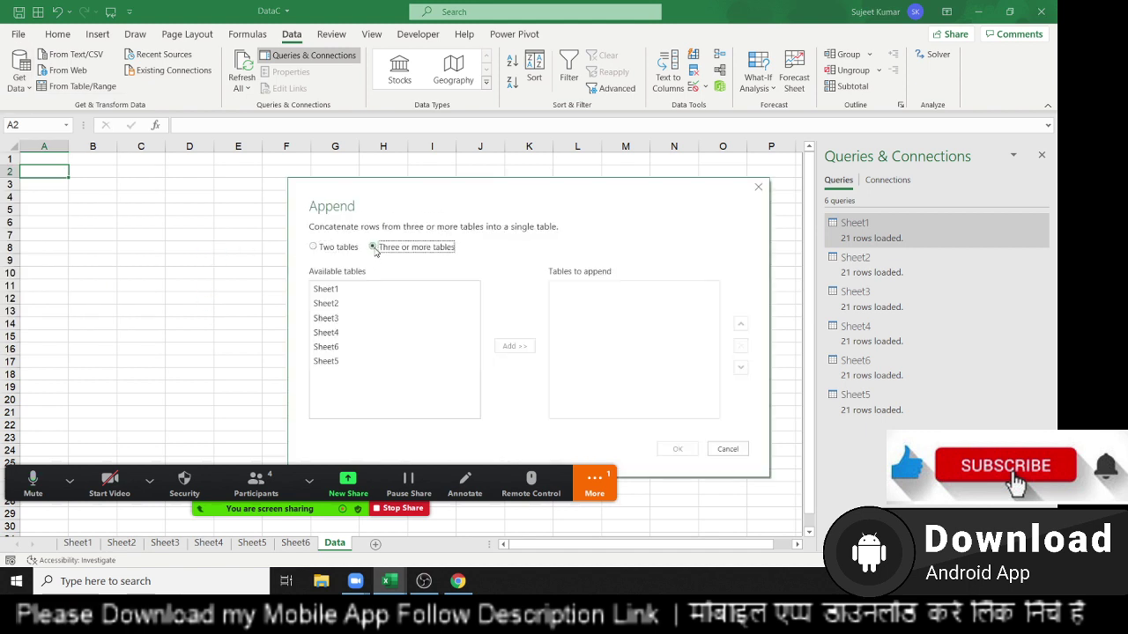
Step: Add Sheet1, Sheet2, Sheet3, Sheet4, Sheet6 and Sheet5 to the tables to append and confirm
click(326, 289)
click(516, 347)
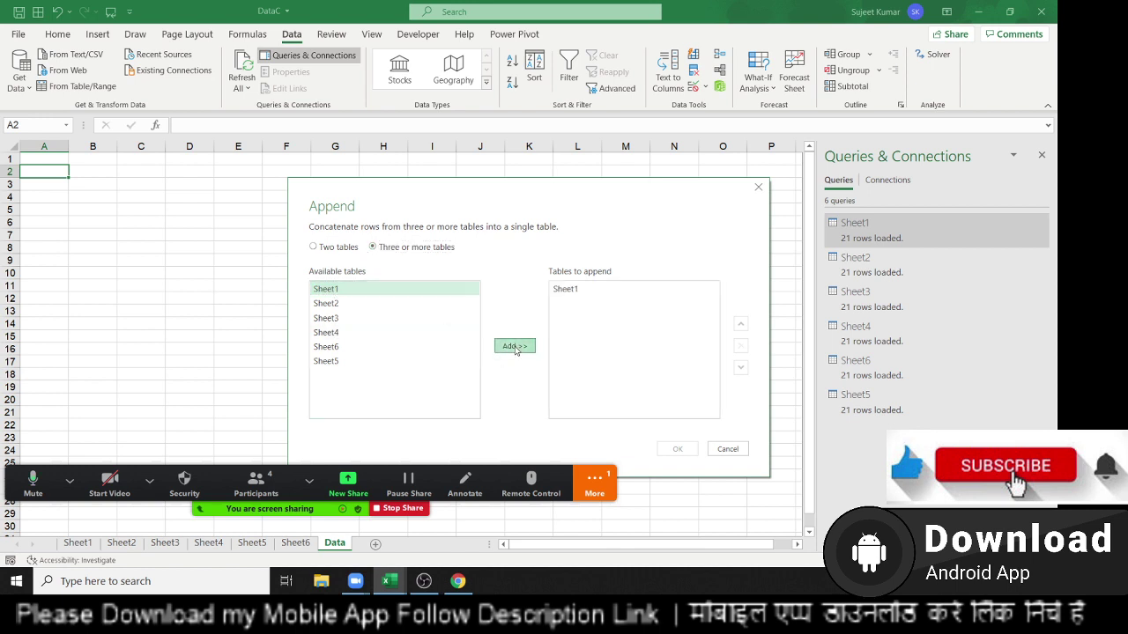
click(355, 304)
click(515, 347)
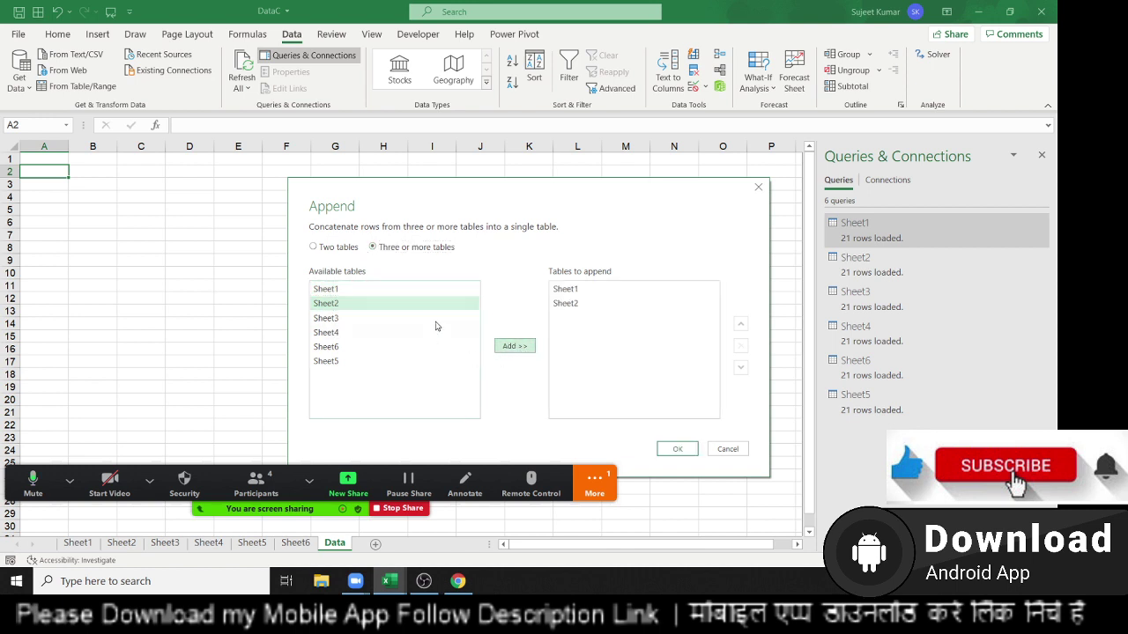
click(385, 319)
click(507, 350)
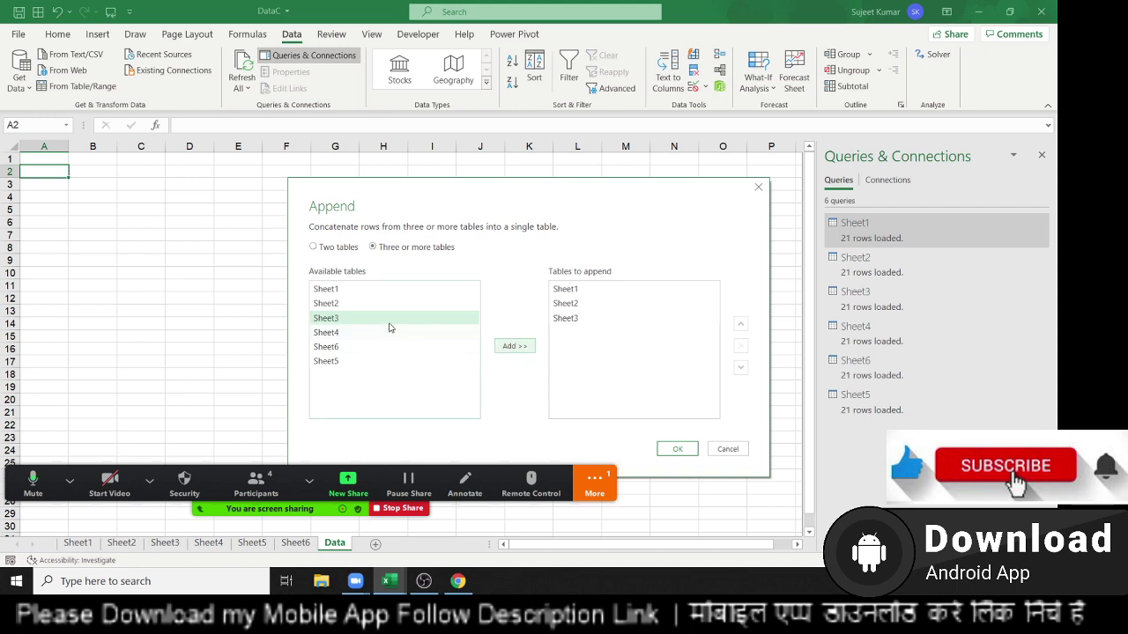
click(405, 333)
click(498, 349)
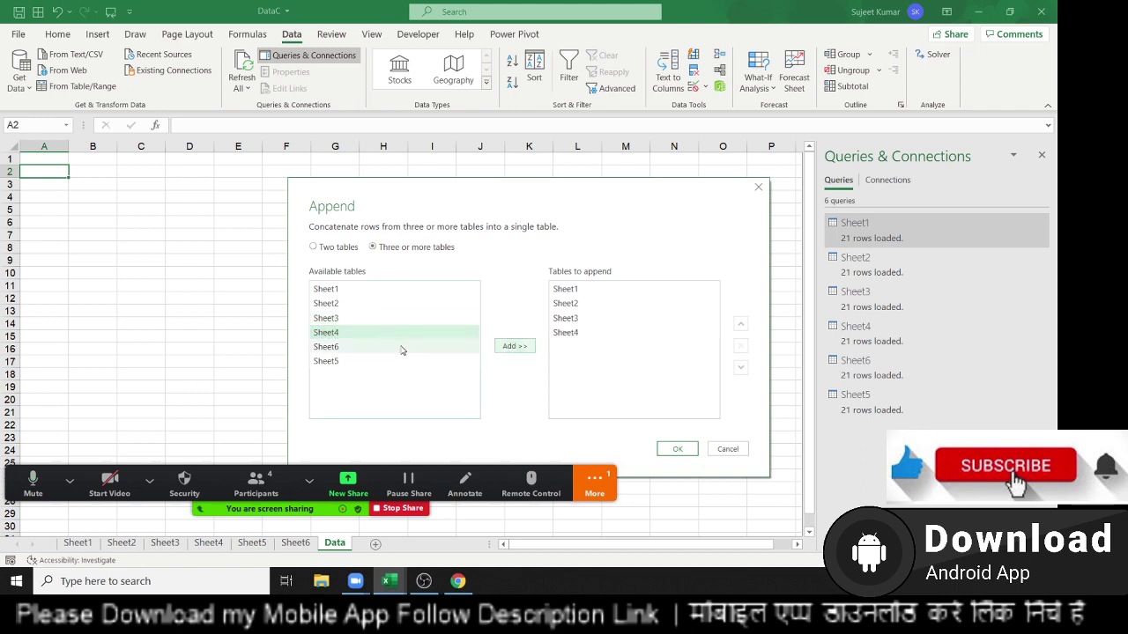
click(403, 347)
click(507, 353)
click(395, 365)
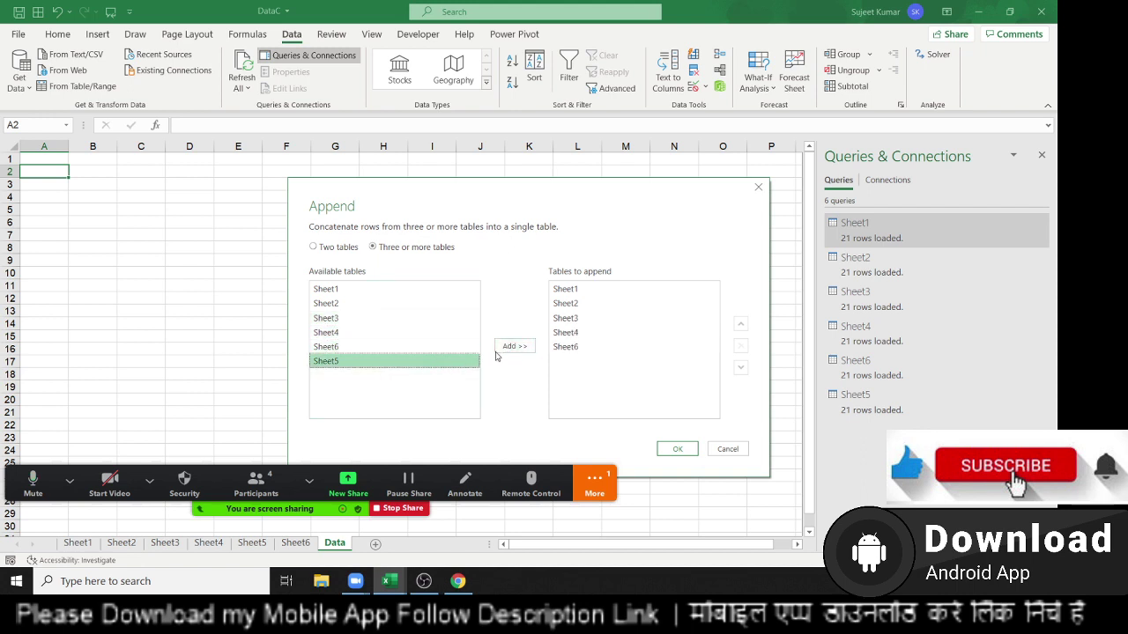
click(498, 353)
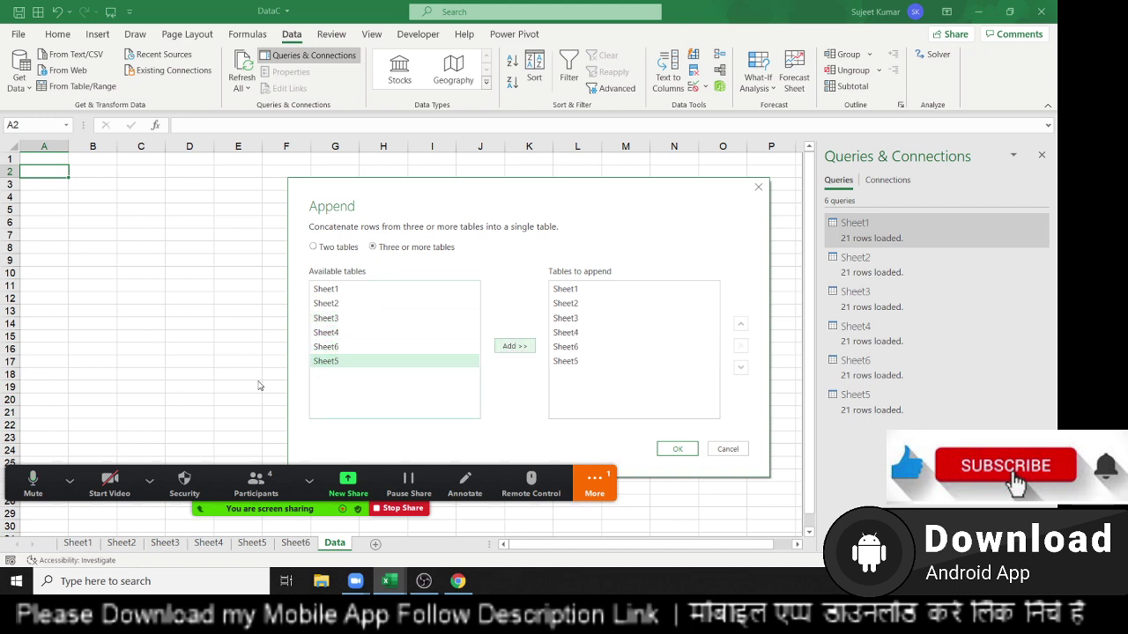
click(673, 451)
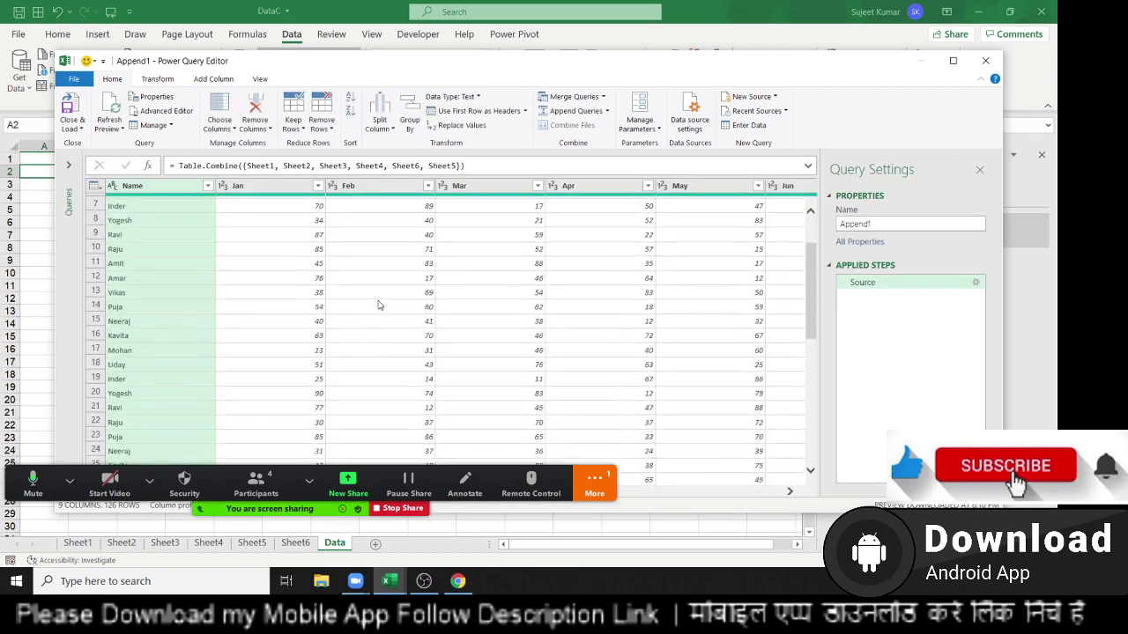
Step: Review the Append1 preview's month columns and rows, then Close & Load it
click(731, 496)
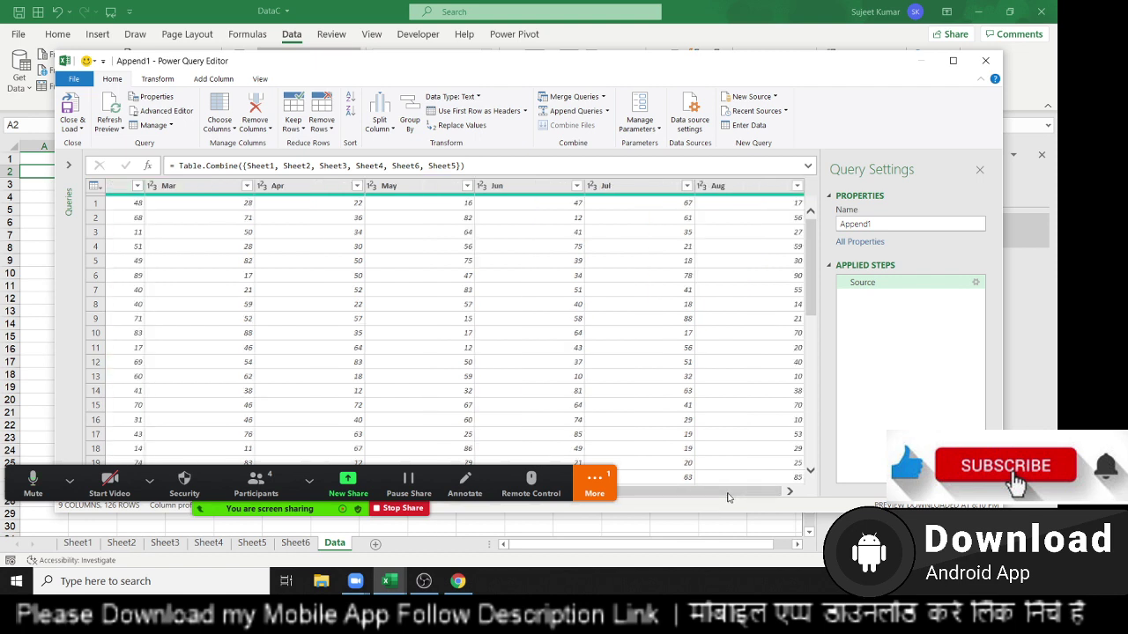
drag(728, 492, 562, 492)
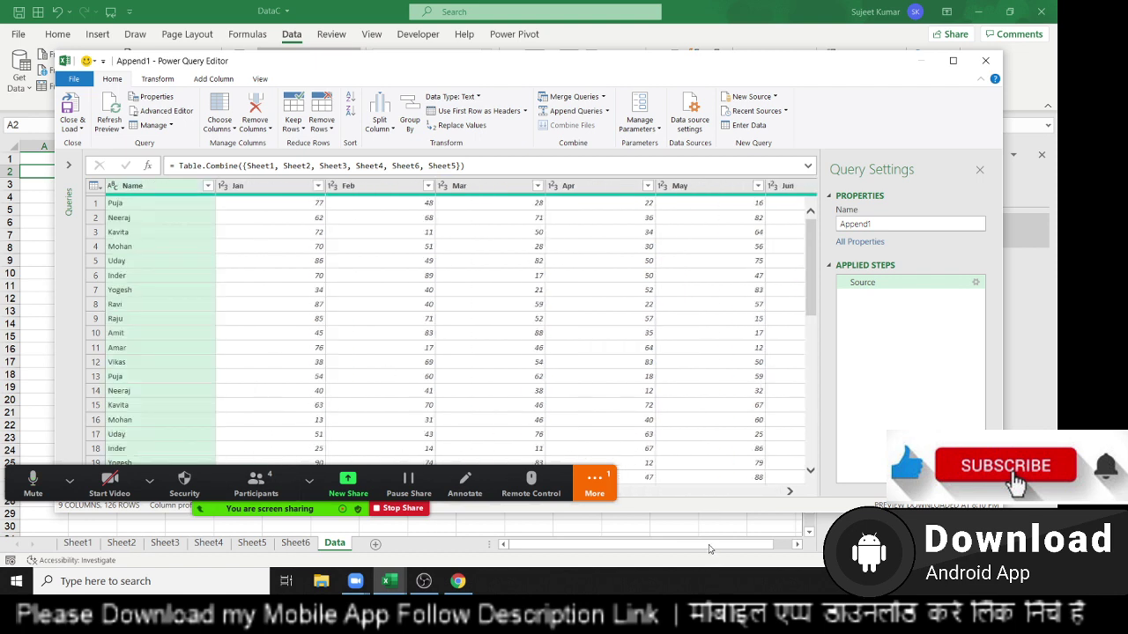
drag(816, 283, 808, 474)
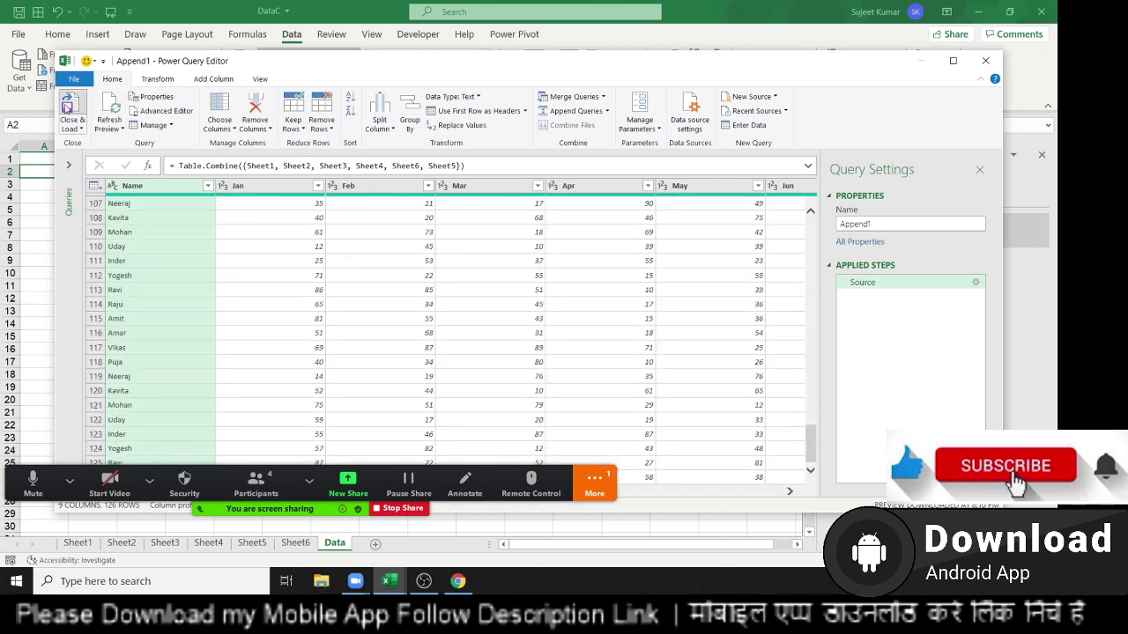
click(67, 106)
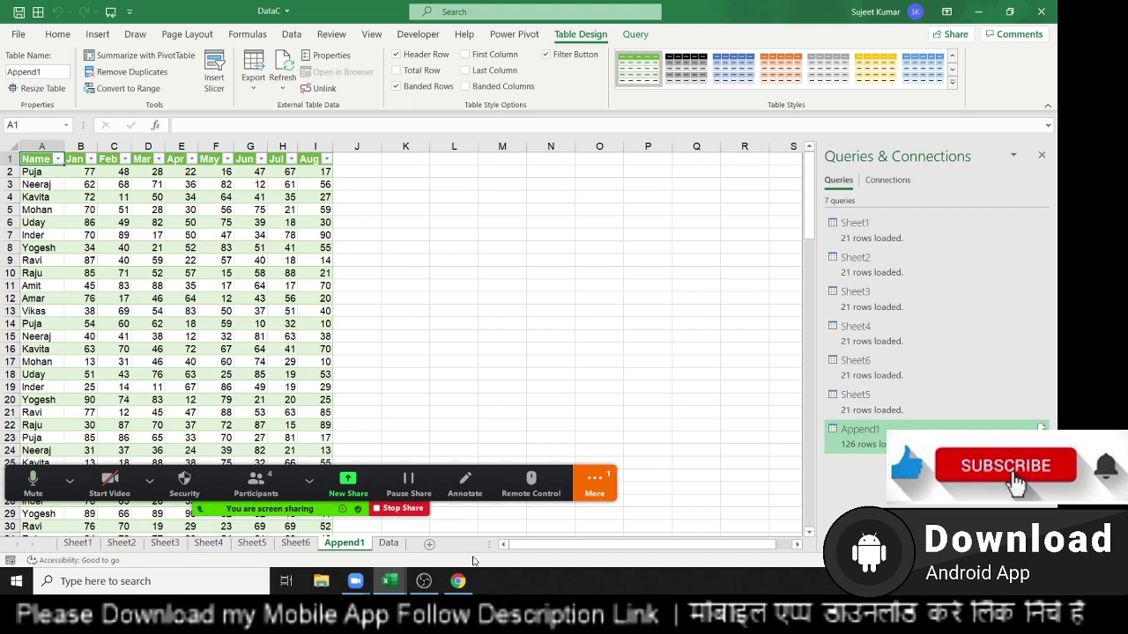
Step: Switch to the original Sheet6 and scroll down to its last data row
click(296, 543)
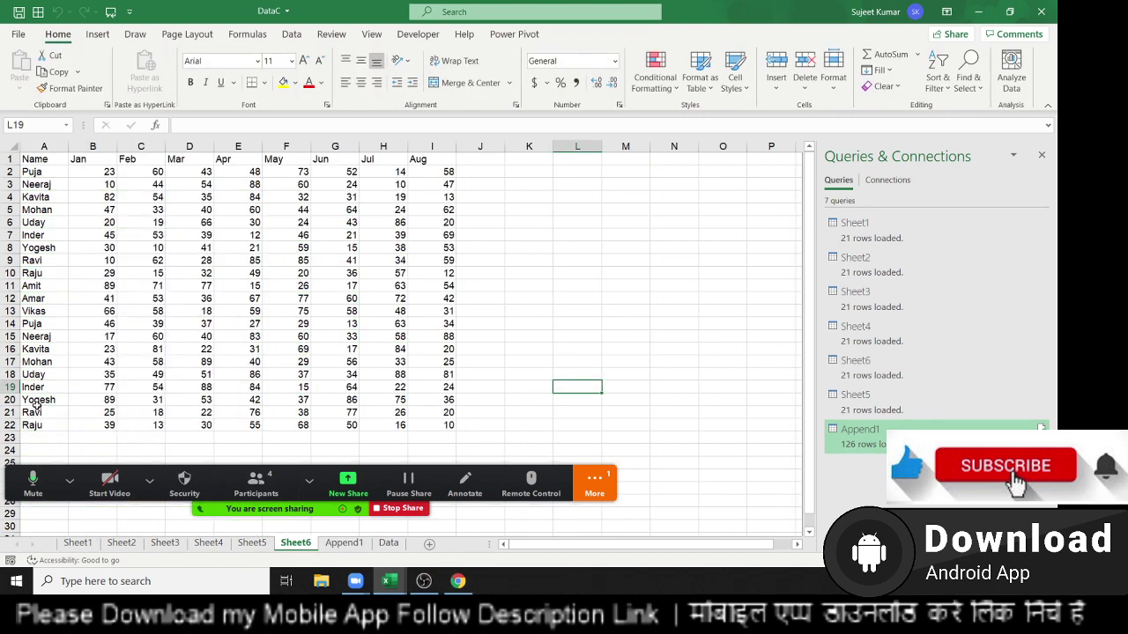
drag(36, 414, 37, 400)
scroll(40, 403, down, 1)
Step: Add a new row 23 in Sheet6 with a name and scores 85, 69, 85, 45, 78, 58, 52, 65, then save
click(40, 401)
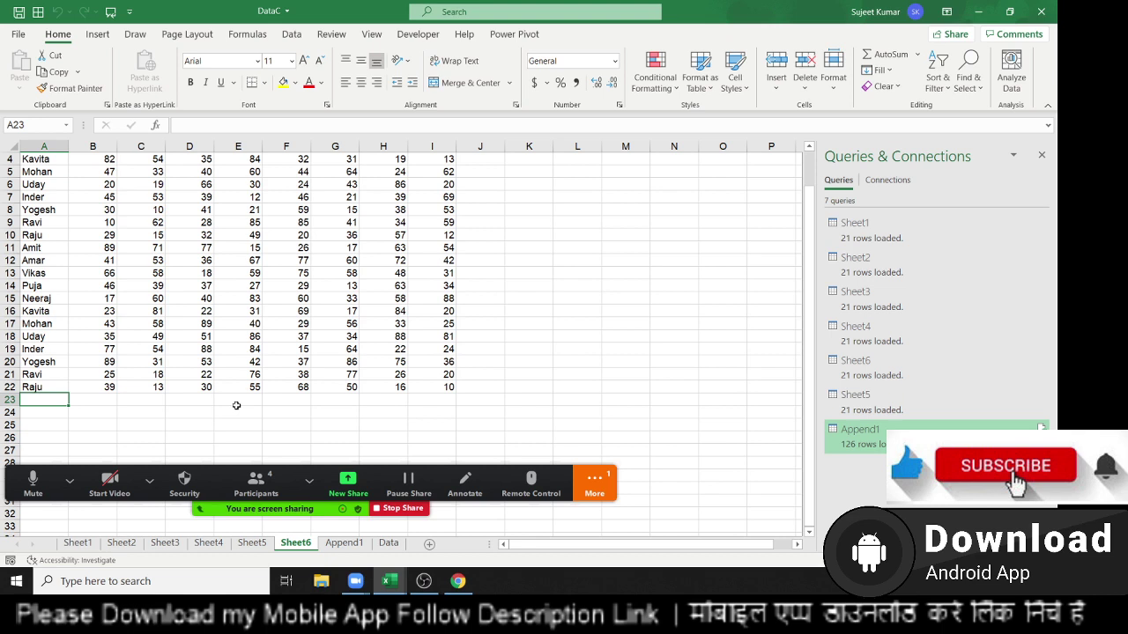
text(Ba)
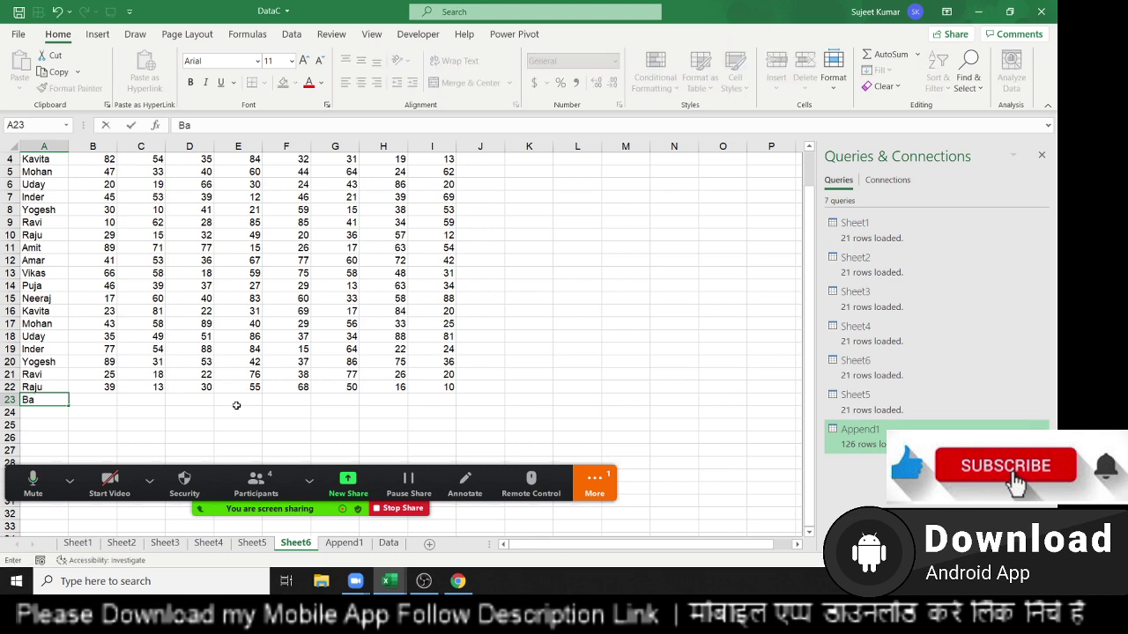
text(bar)
key(Tab)
text(85)
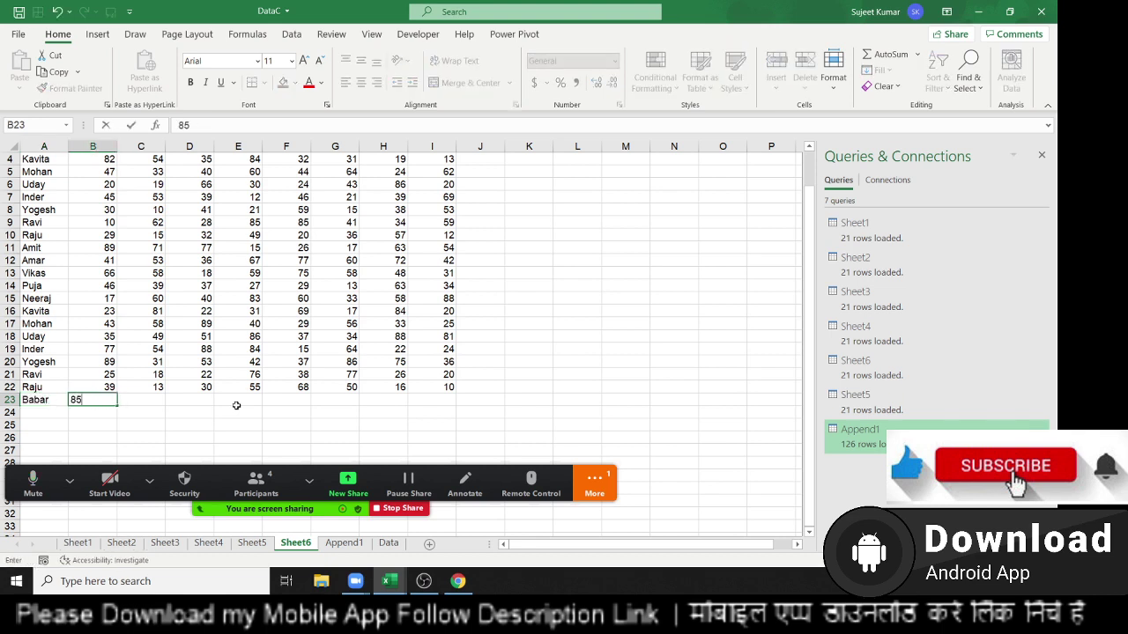
key(Tab)
text(69)
key(Tab)
text(85)
key(Tab)
text(45)
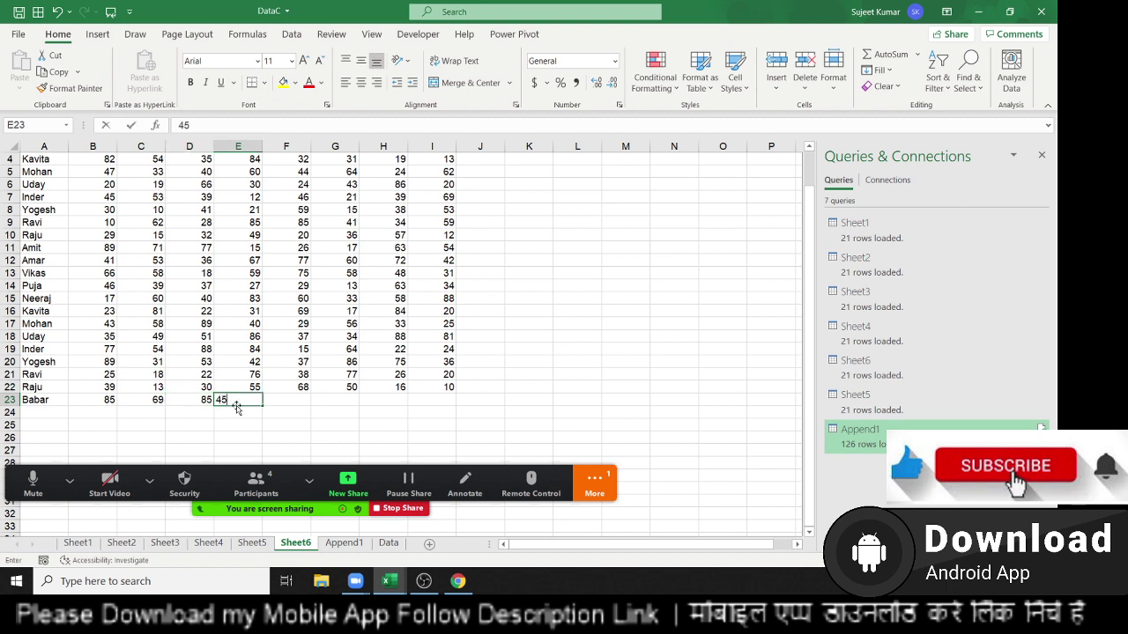
text(	78	58	52	)
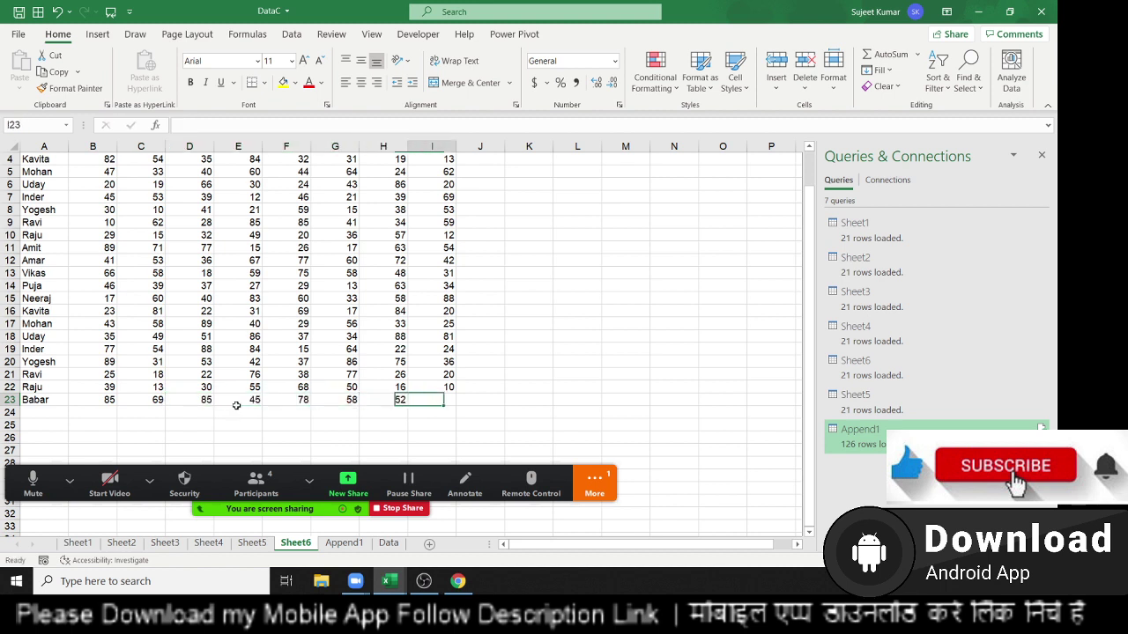
text(65)
key(Tab)
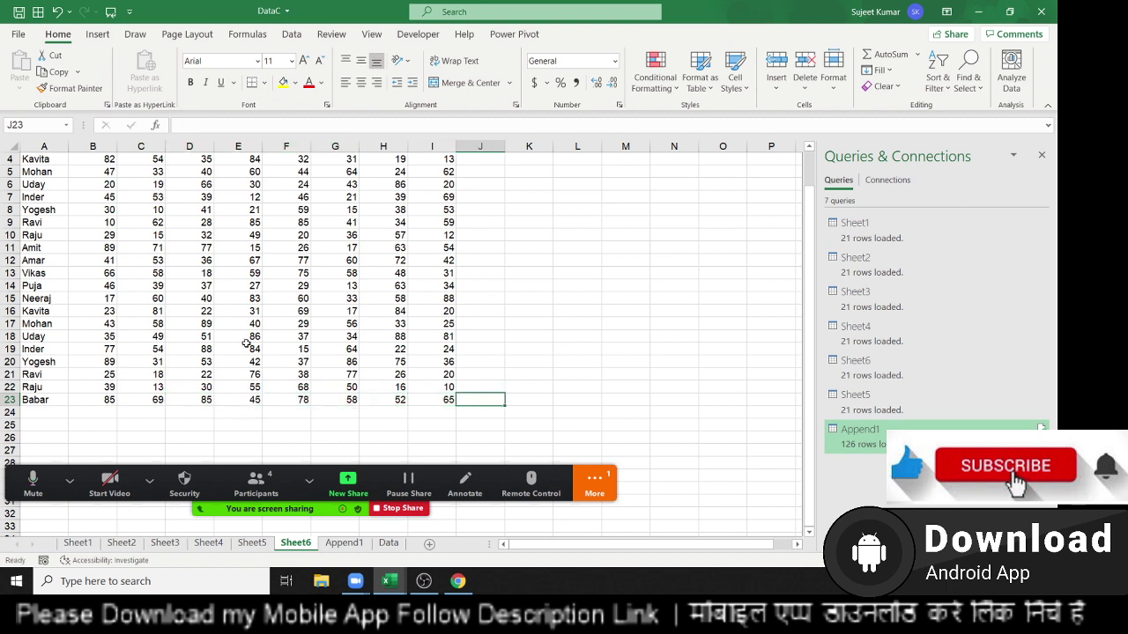
click(18, 11)
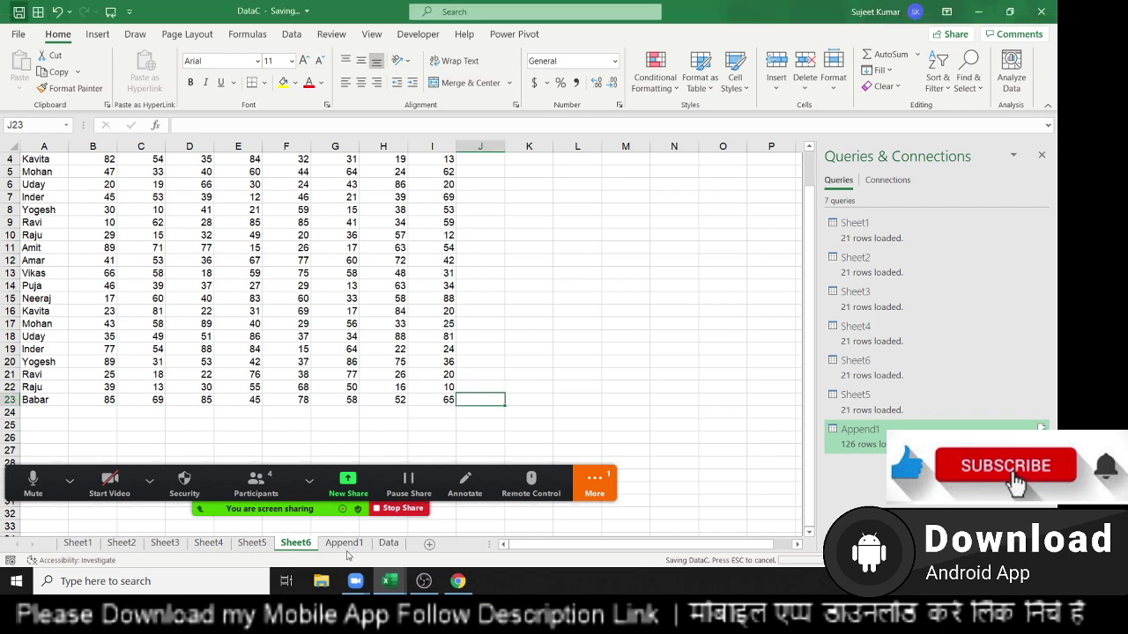
Step: Refresh the Append1 table and scroll down to confirm the new 127th row
click(347, 551)
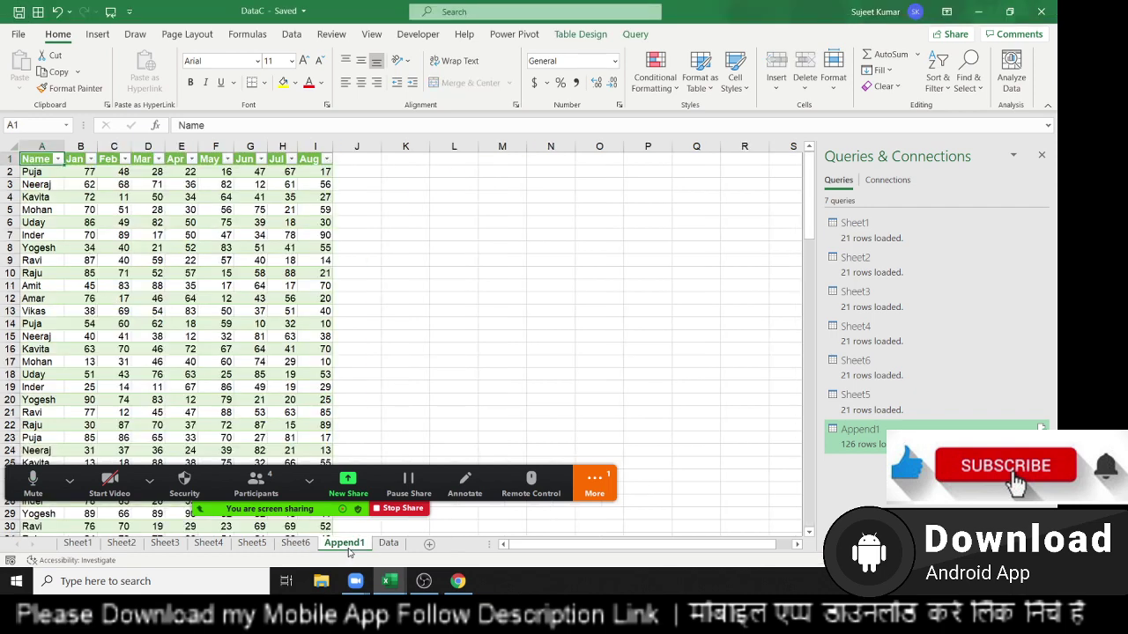
right_click(235, 310)
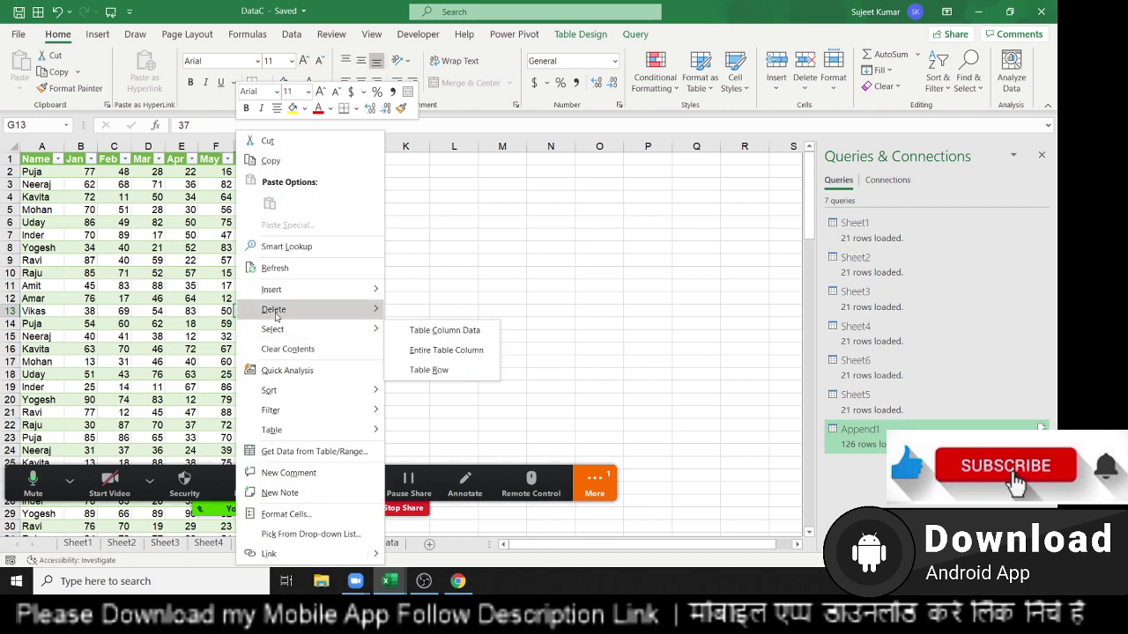
click(289, 269)
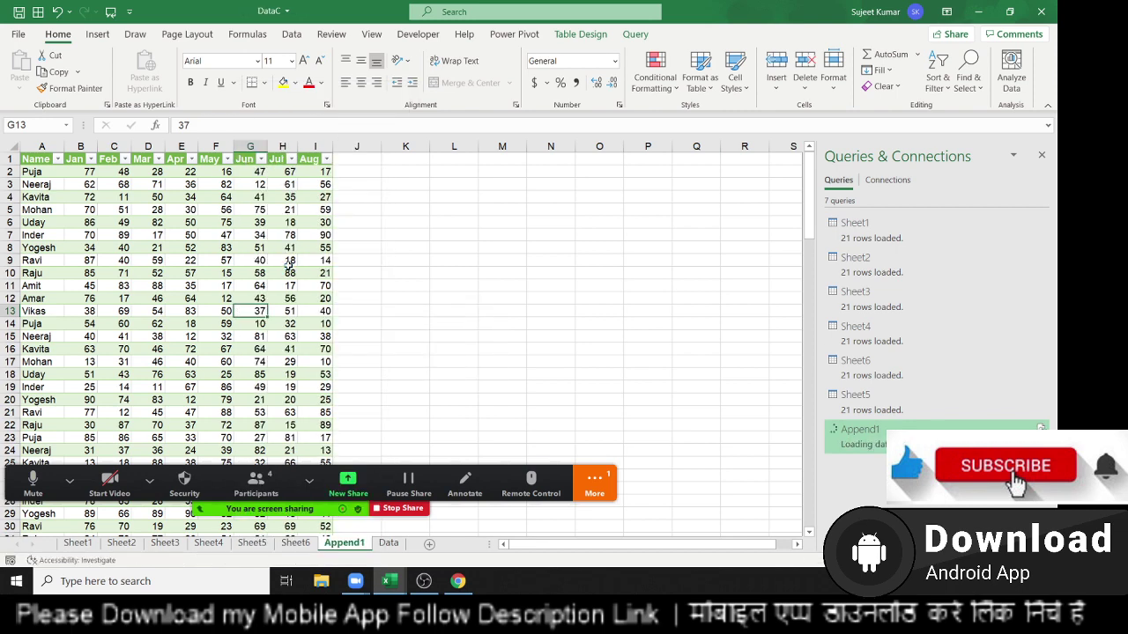
scroll(289, 273, down, 4)
scroll(289, 275, down, 7)
scroll(289, 276, down, 8)
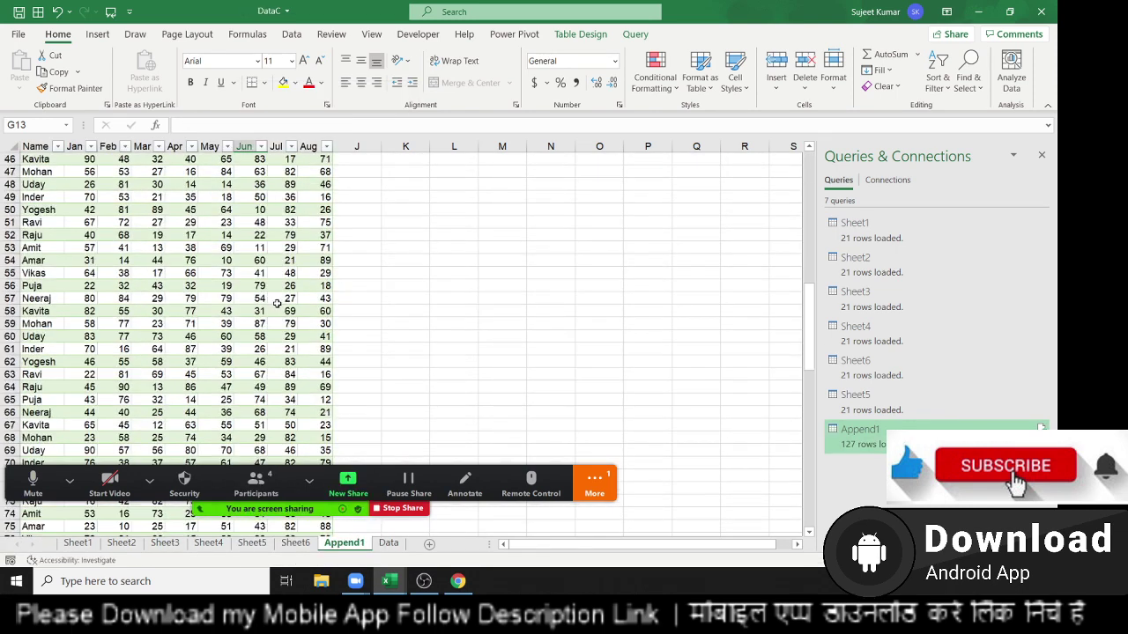
scroll(289, 276, down, 7)
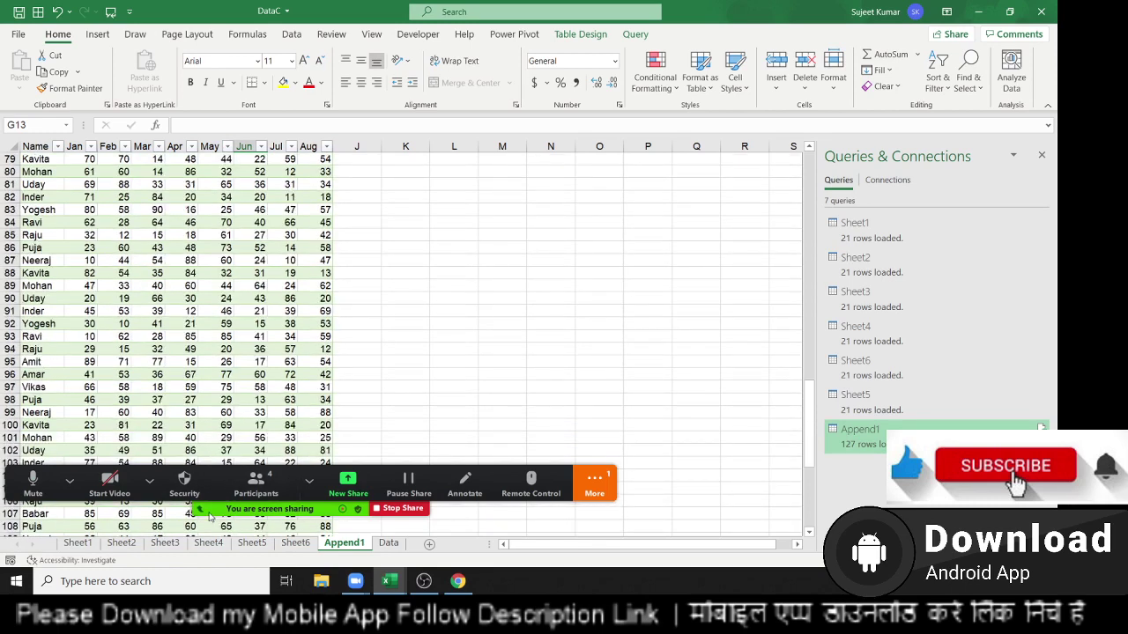
scroll(198, 468, down, 3)
scroll(199, 468, down, 8)
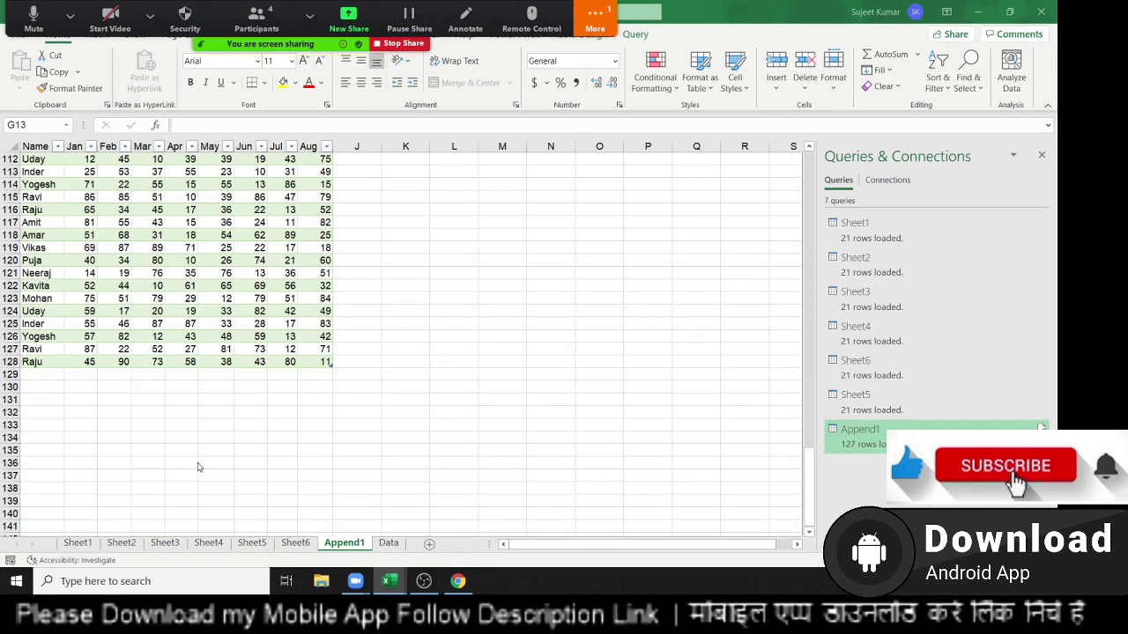
scroll(198, 468, up, 2)
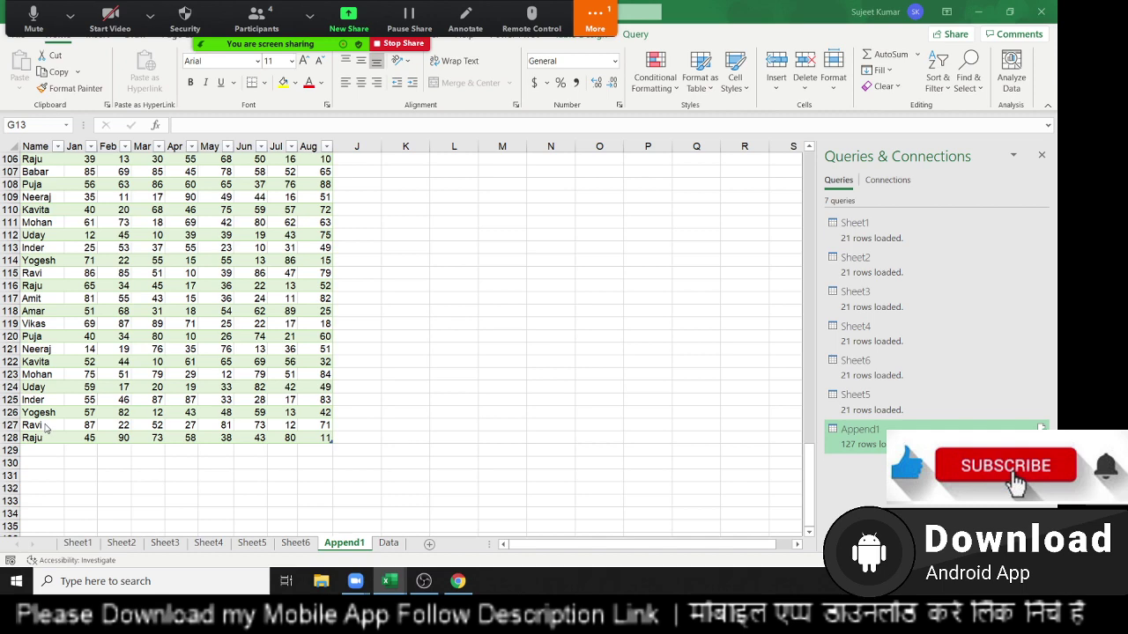
Step: Refresh the Append1 query again from the table's right-click menu
right_click(103, 338)
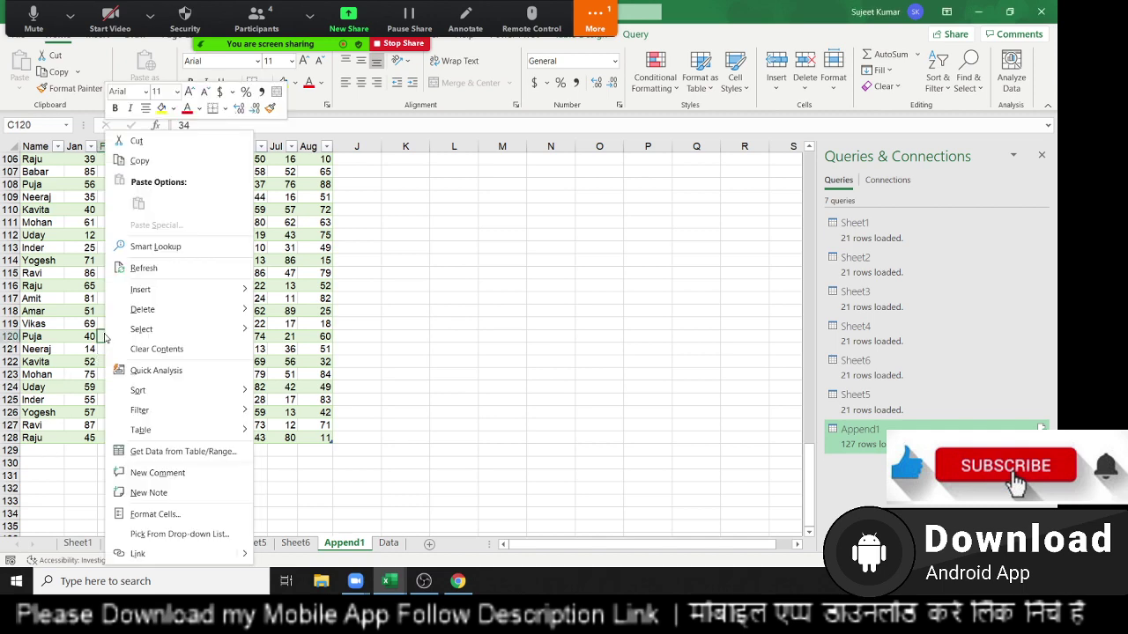
click(155, 270)
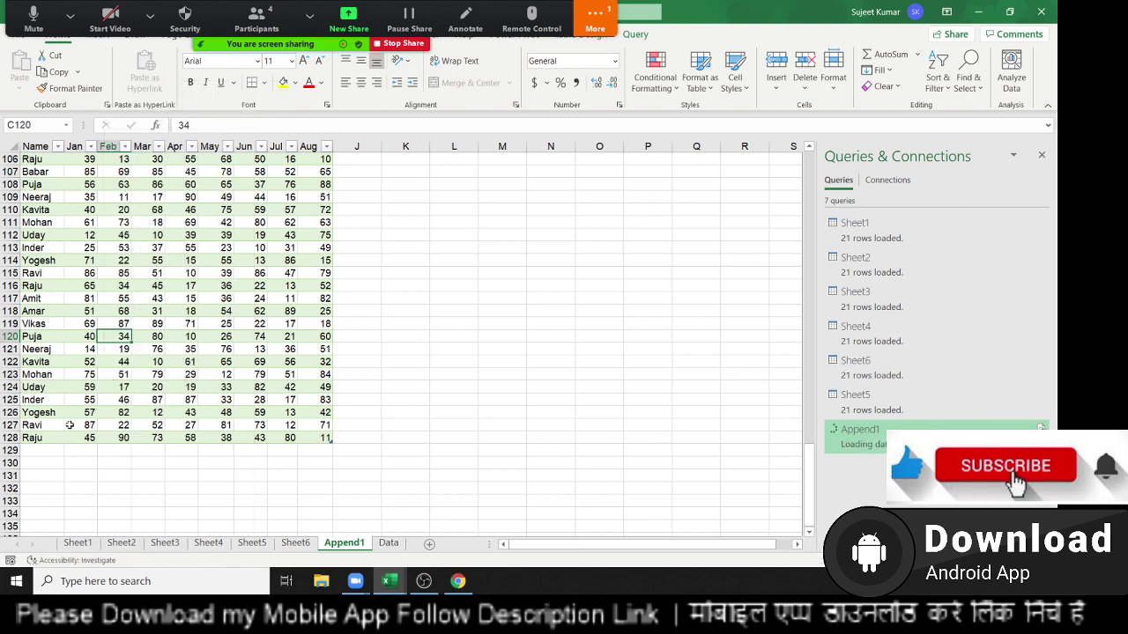
scroll(58, 438, up, 1)
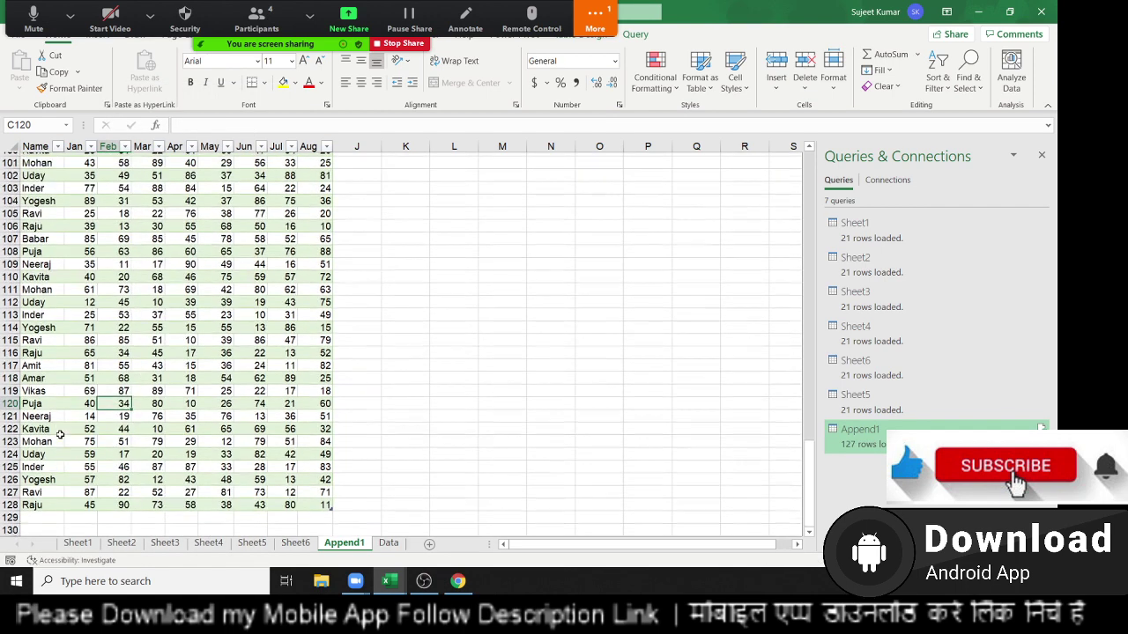
scroll(59, 438, up, 1)
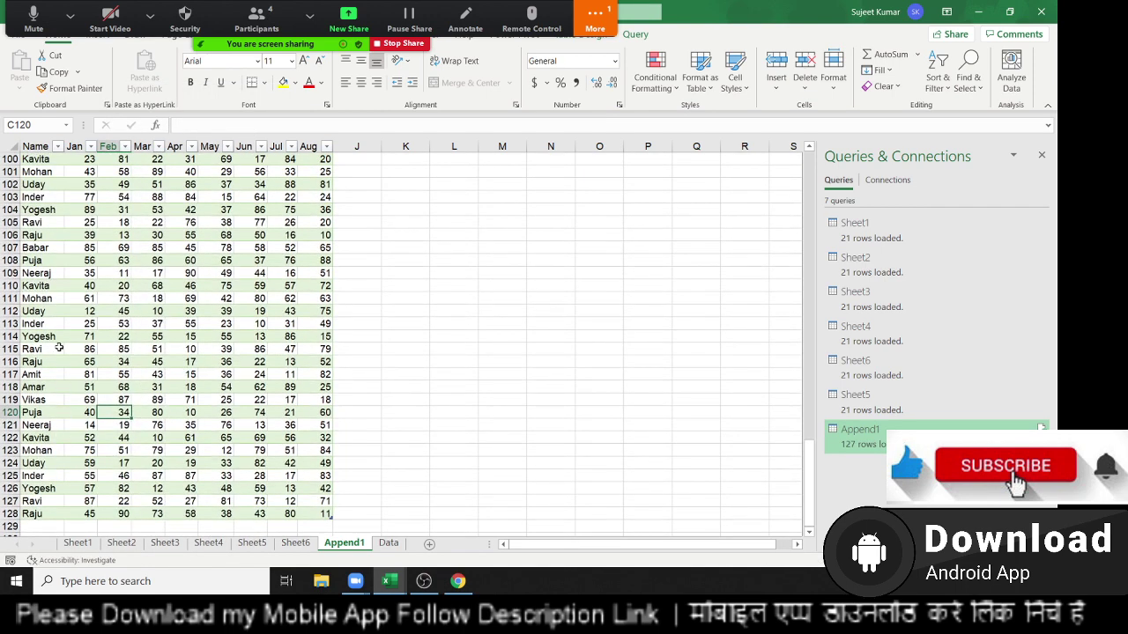
scroll(58, 349, up, 1)
Step: Confirm the table ends at row 127 and select the new entry at row 107
scroll(58, 349, down, 2)
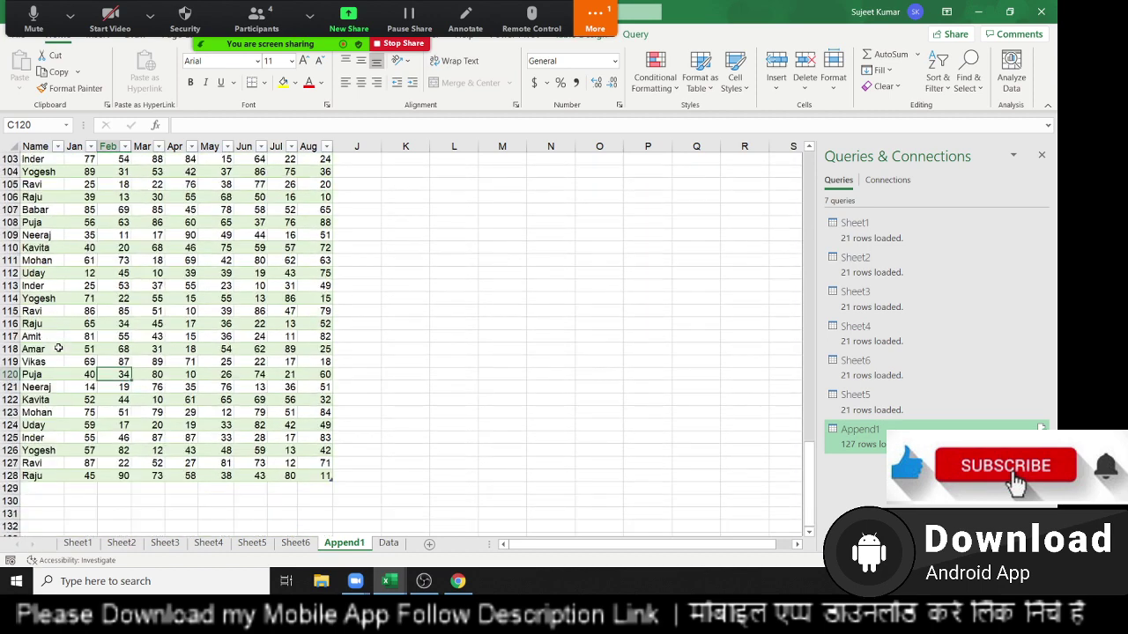
click(45, 464)
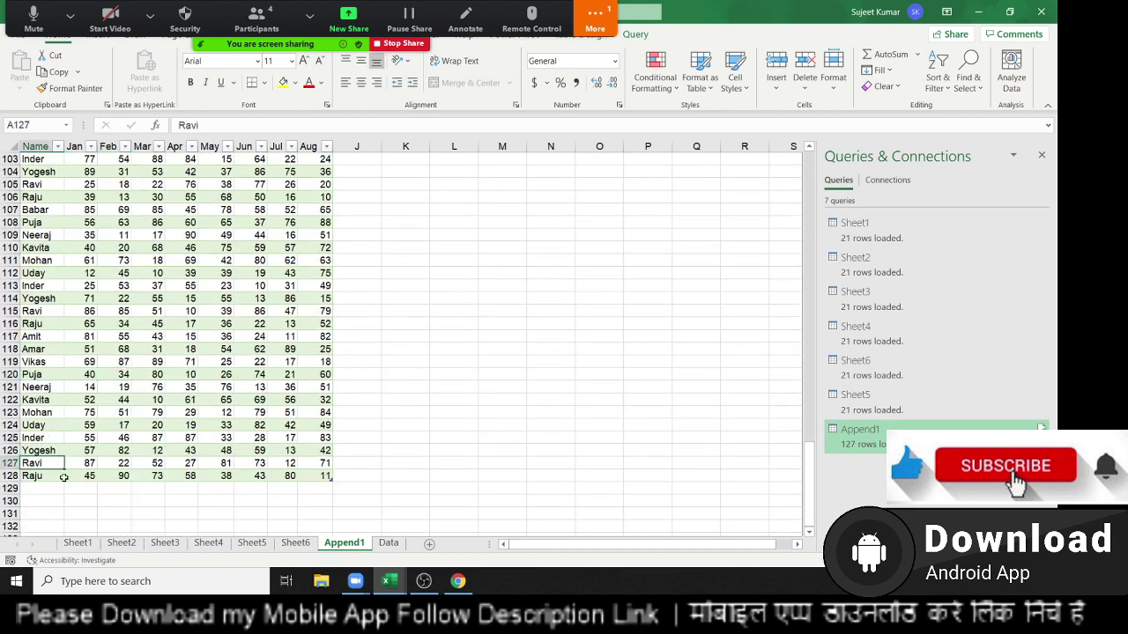
scroll(73, 464, up, 4)
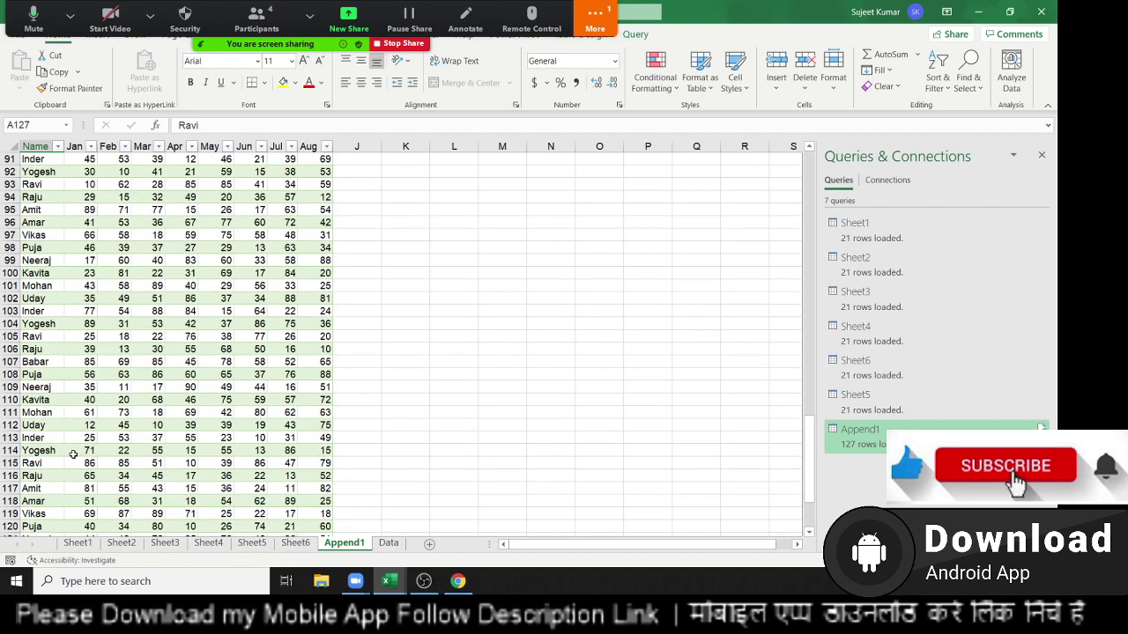
mouse_move(37, 363)
mouse_down()
mouse_move(201, 351)
mouse_move(326, 362)
mouse_up()
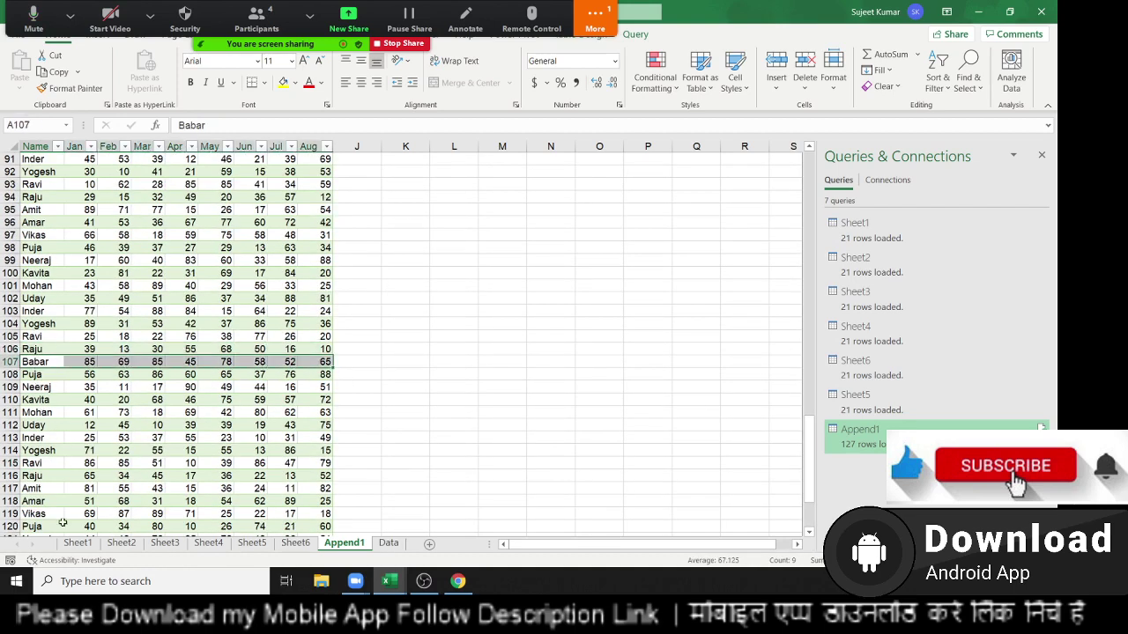
click(304, 544)
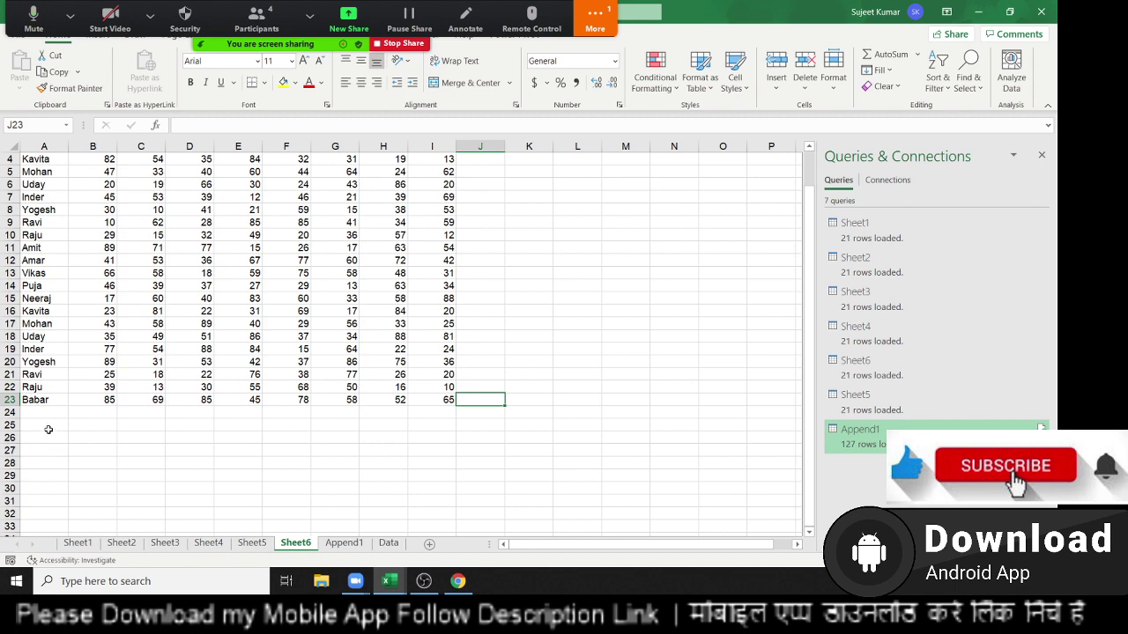
drag(37, 401, 401, 401)
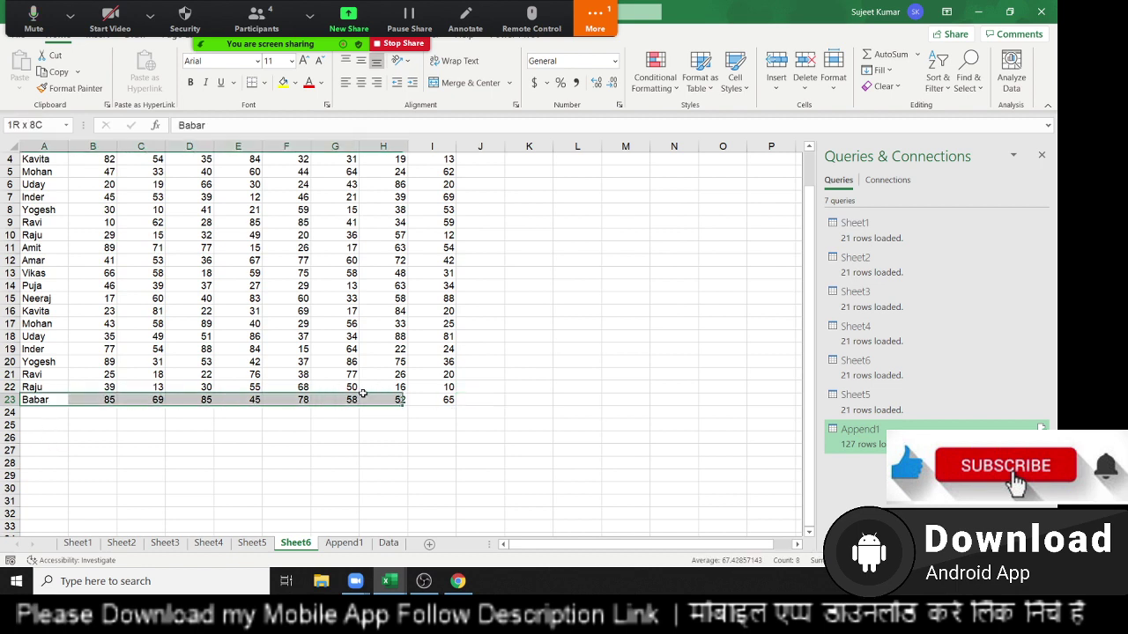
click(388, 543)
click(344, 544)
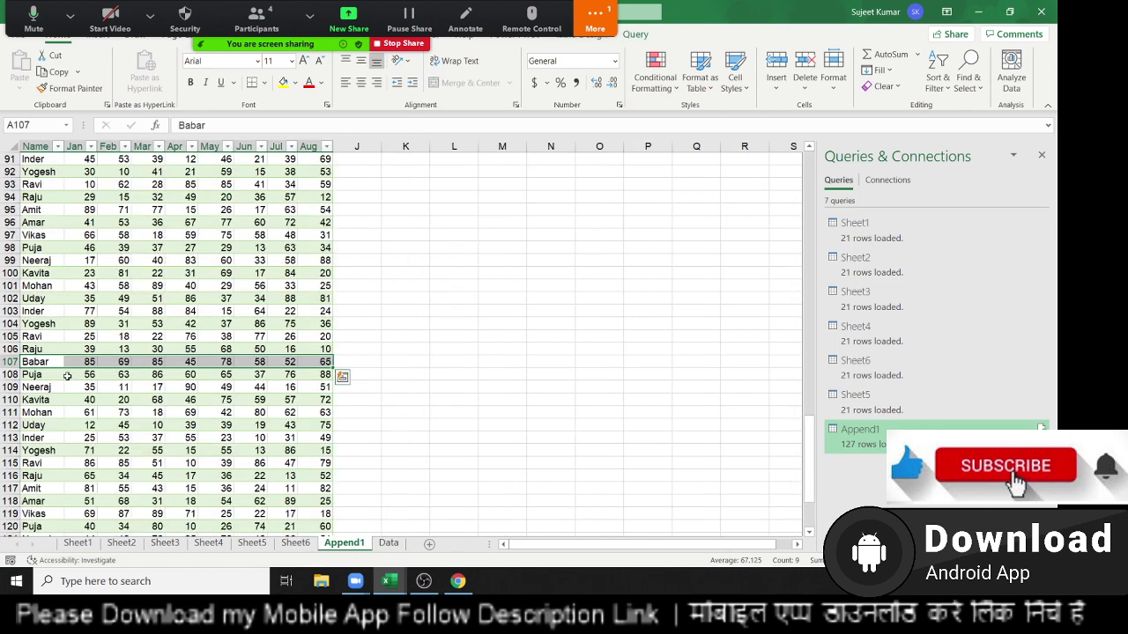
scroll(67, 376, down, 2)
scroll(69, 377, down, 2)
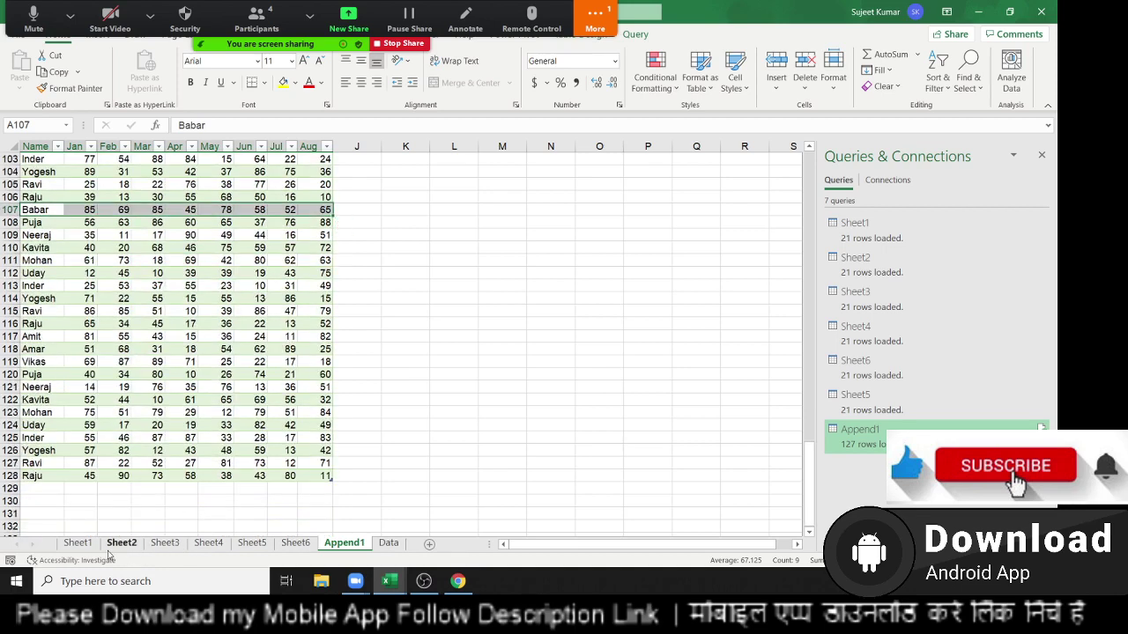
click(282, 361)
scroll(280, 367, up, 4)
scroll(282, 367, up, 5)
scroll(284, 334, up, 14)
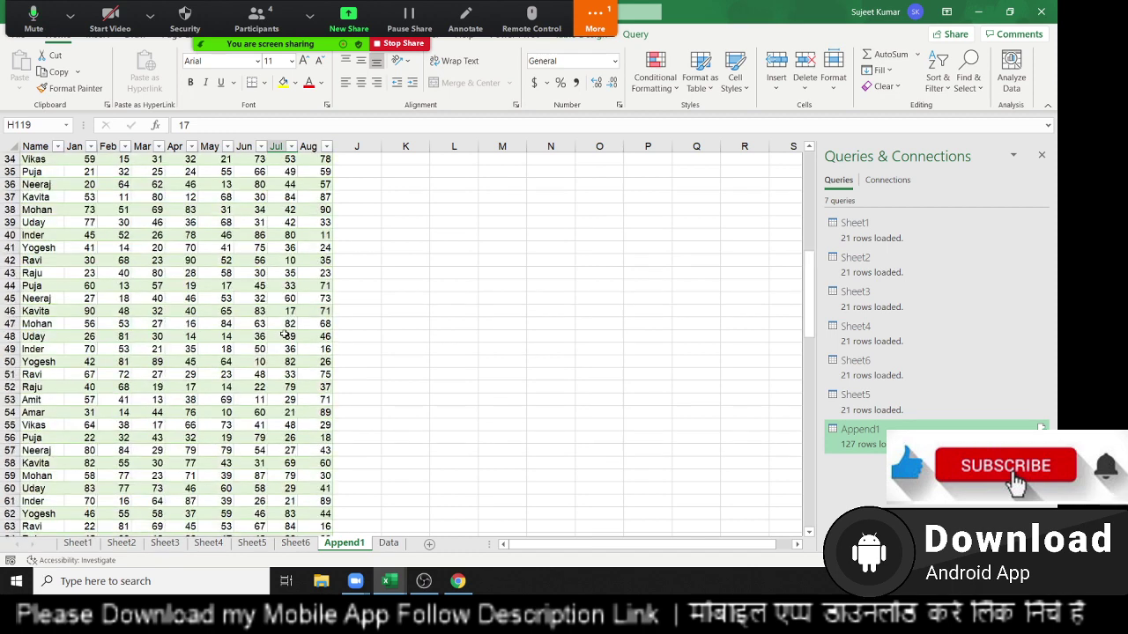